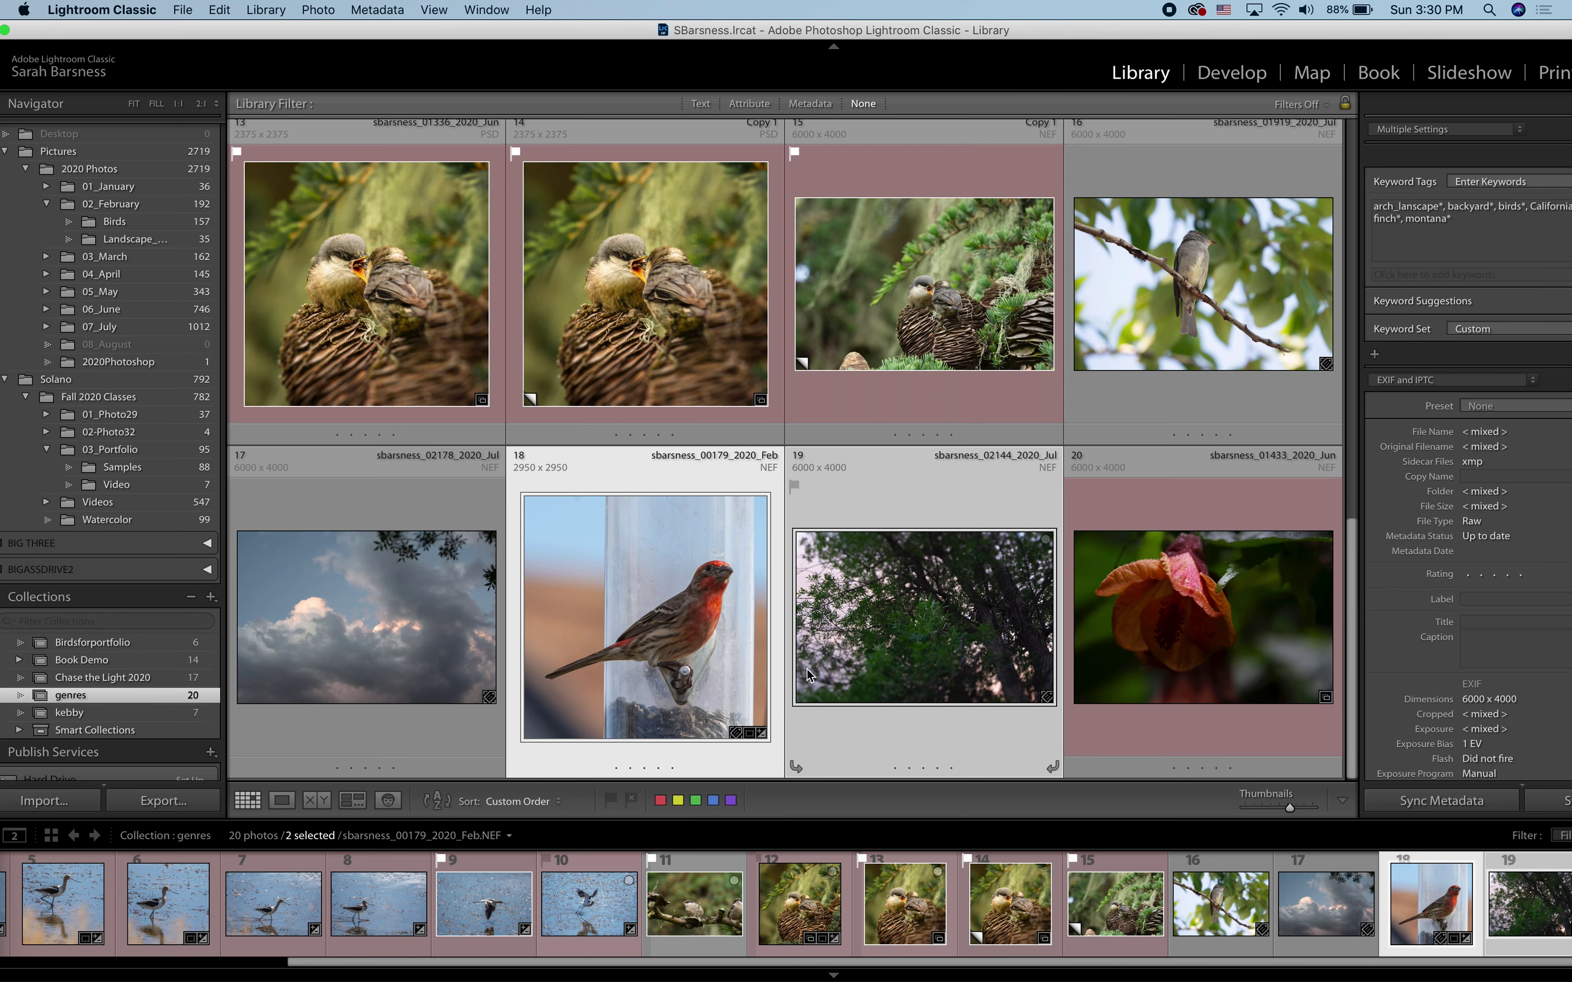
Open the two selected photos, the red finch and the tree, as layers in one Photoshop document
{"action": "right_click", "coordinate": [895, 694]}
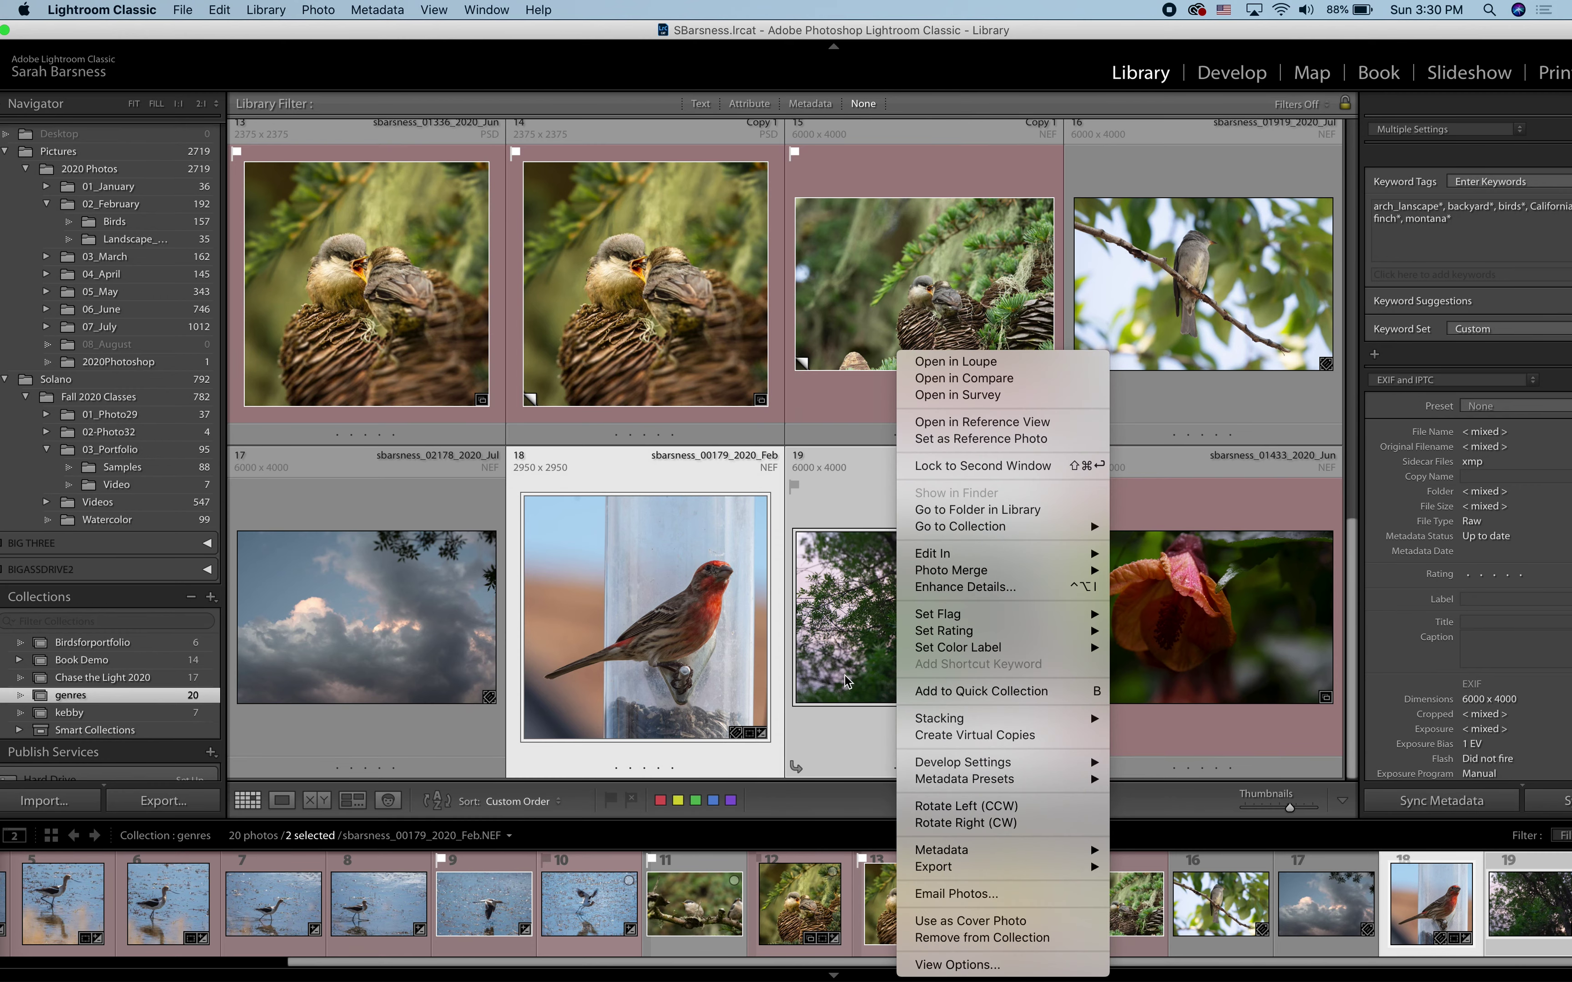
{"action": "left_click", "coordinate": [836, 627]}
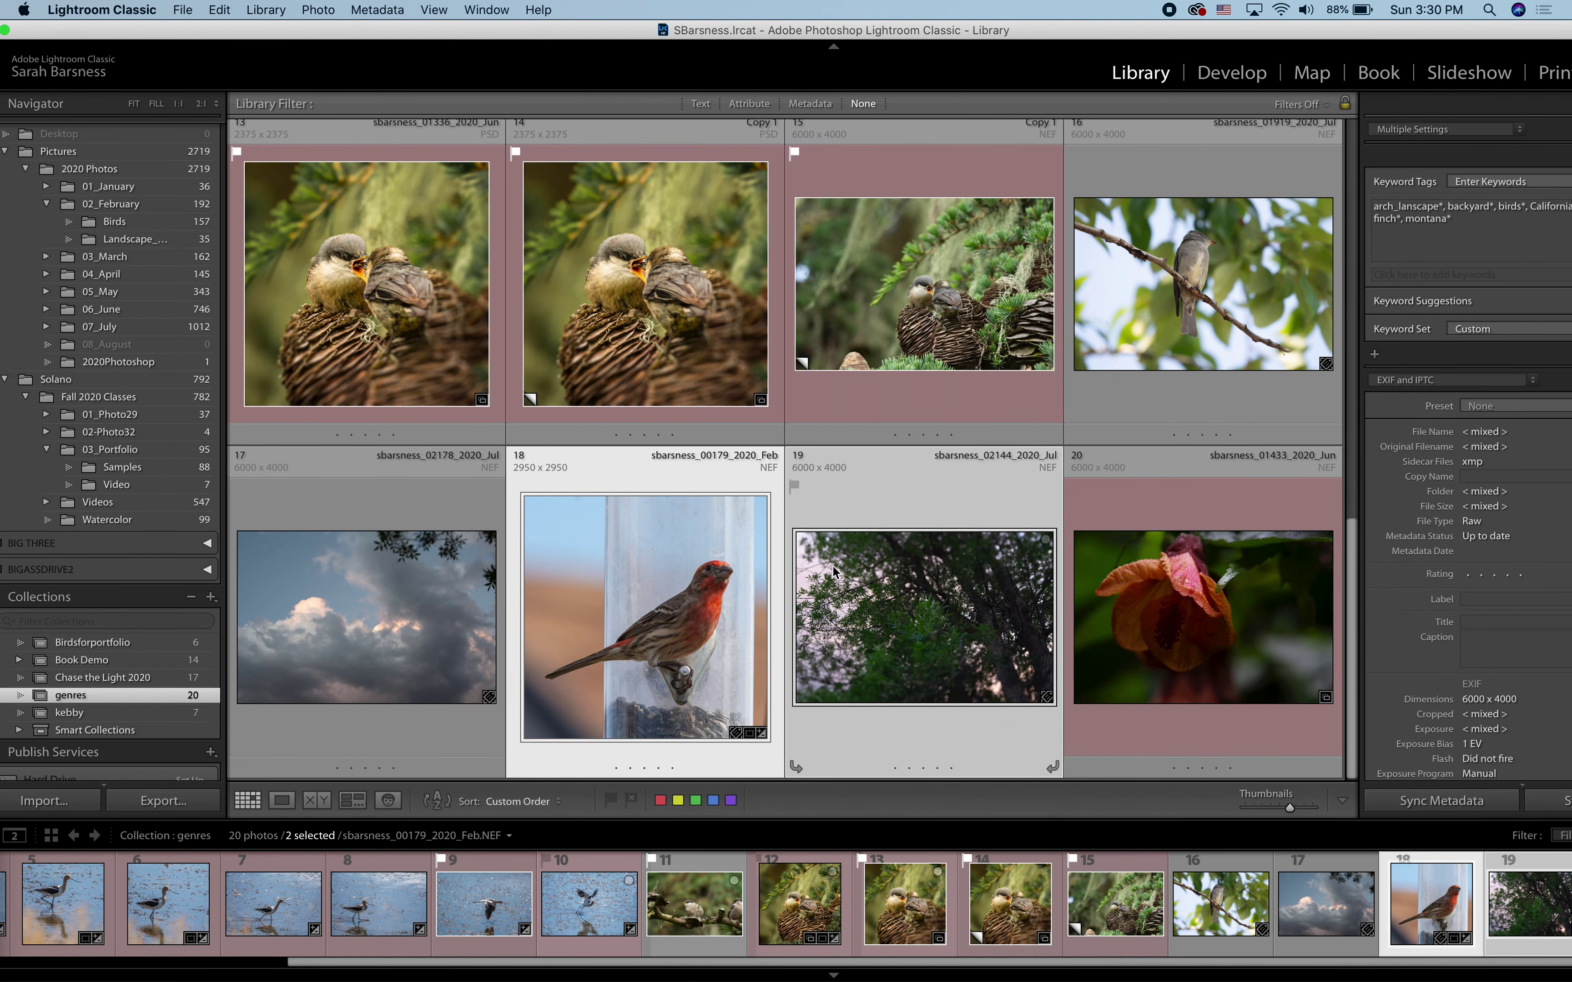
{"action": "left_click", "coordinate": [324, 12]}
{"action": "mouse_move", "coordinate": [387, 168]}
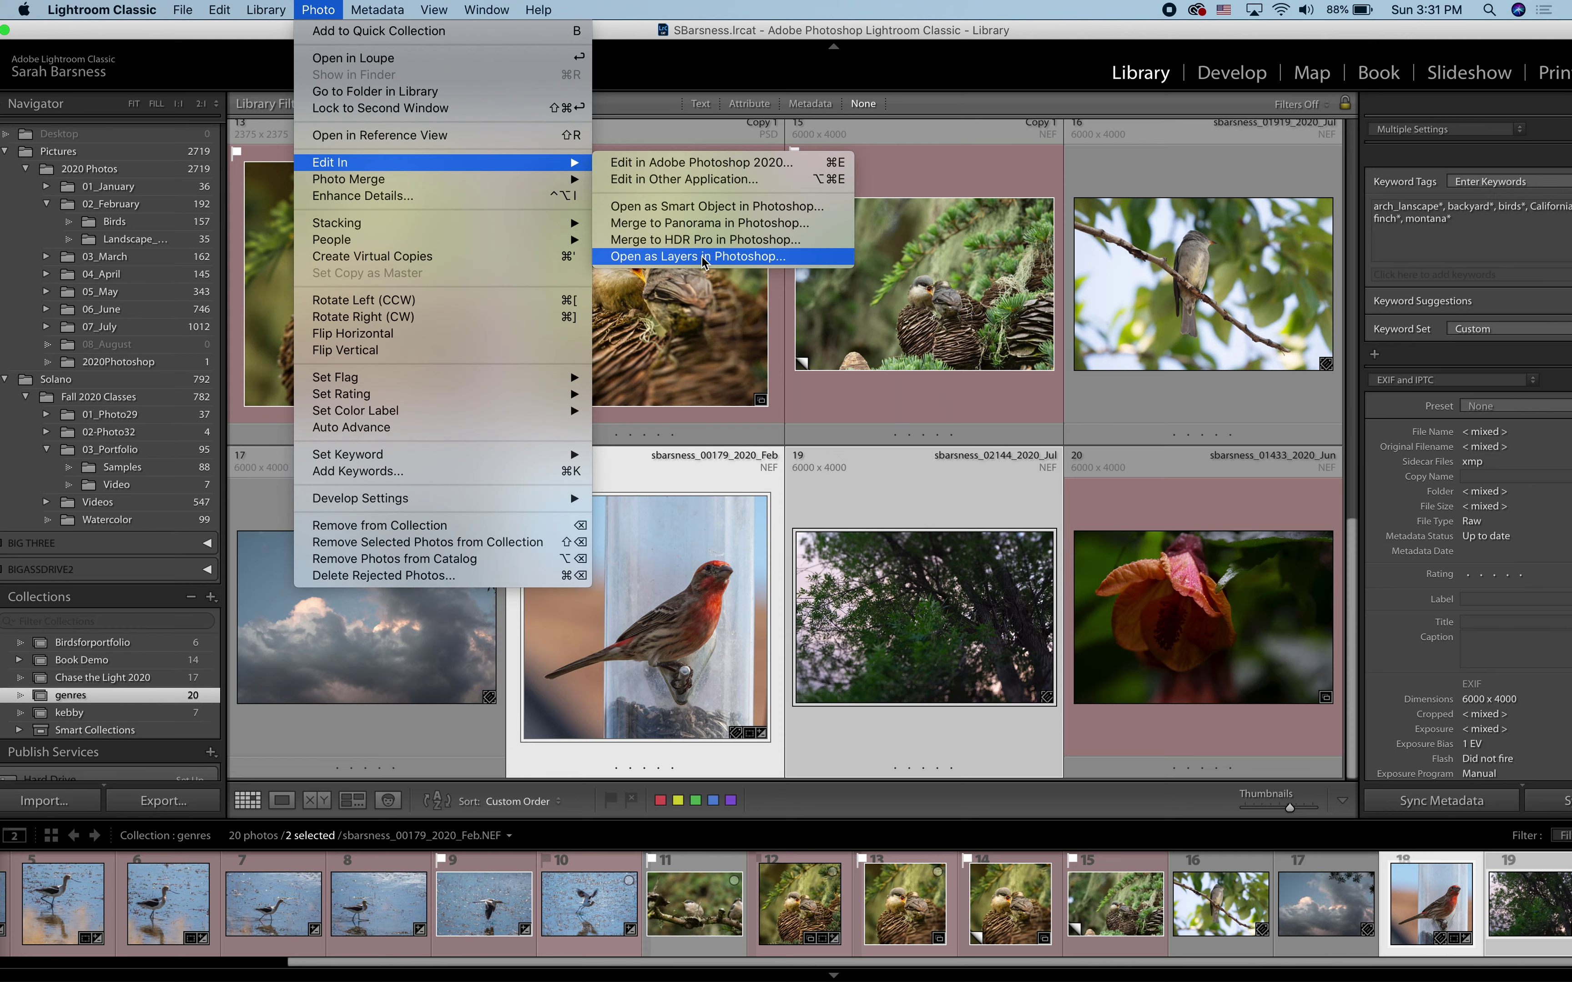
{"action": "left_click", "coordinate": [701, 257]}
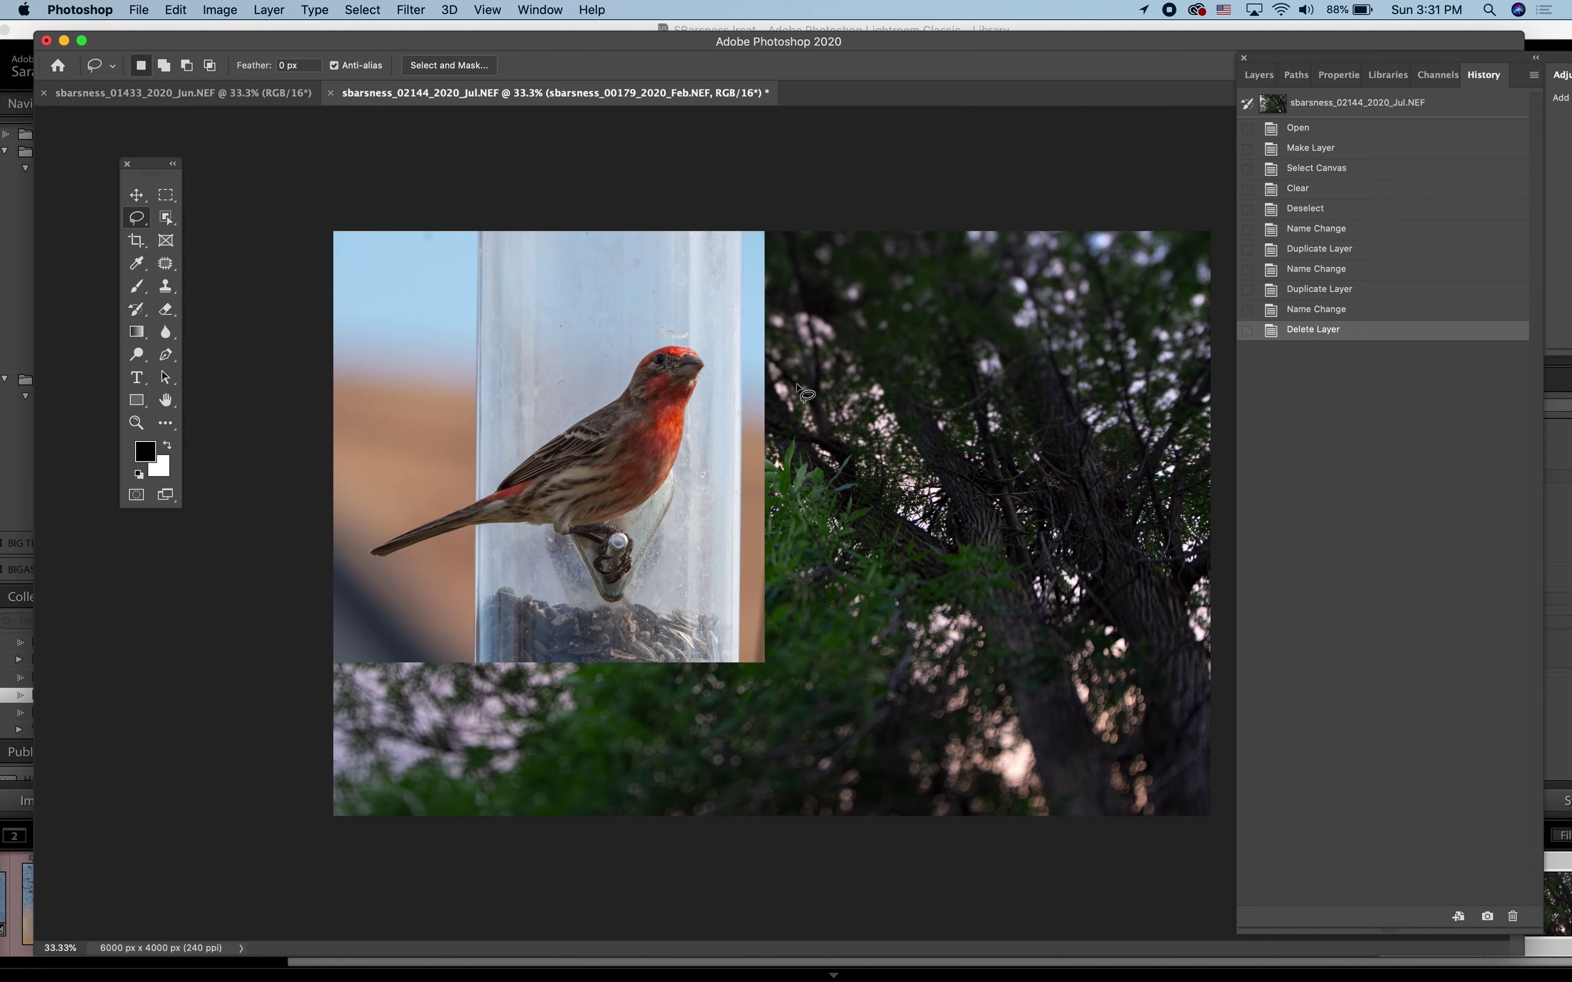
Move the finch photo down and to the right so it sits nearer the middle of the tree photo
{"action": "left_click", "coordinate": [138, 195]}
{"action": "left_click_drag", "start_coordinate": [489, 420], "coordinate": [581, 466]}
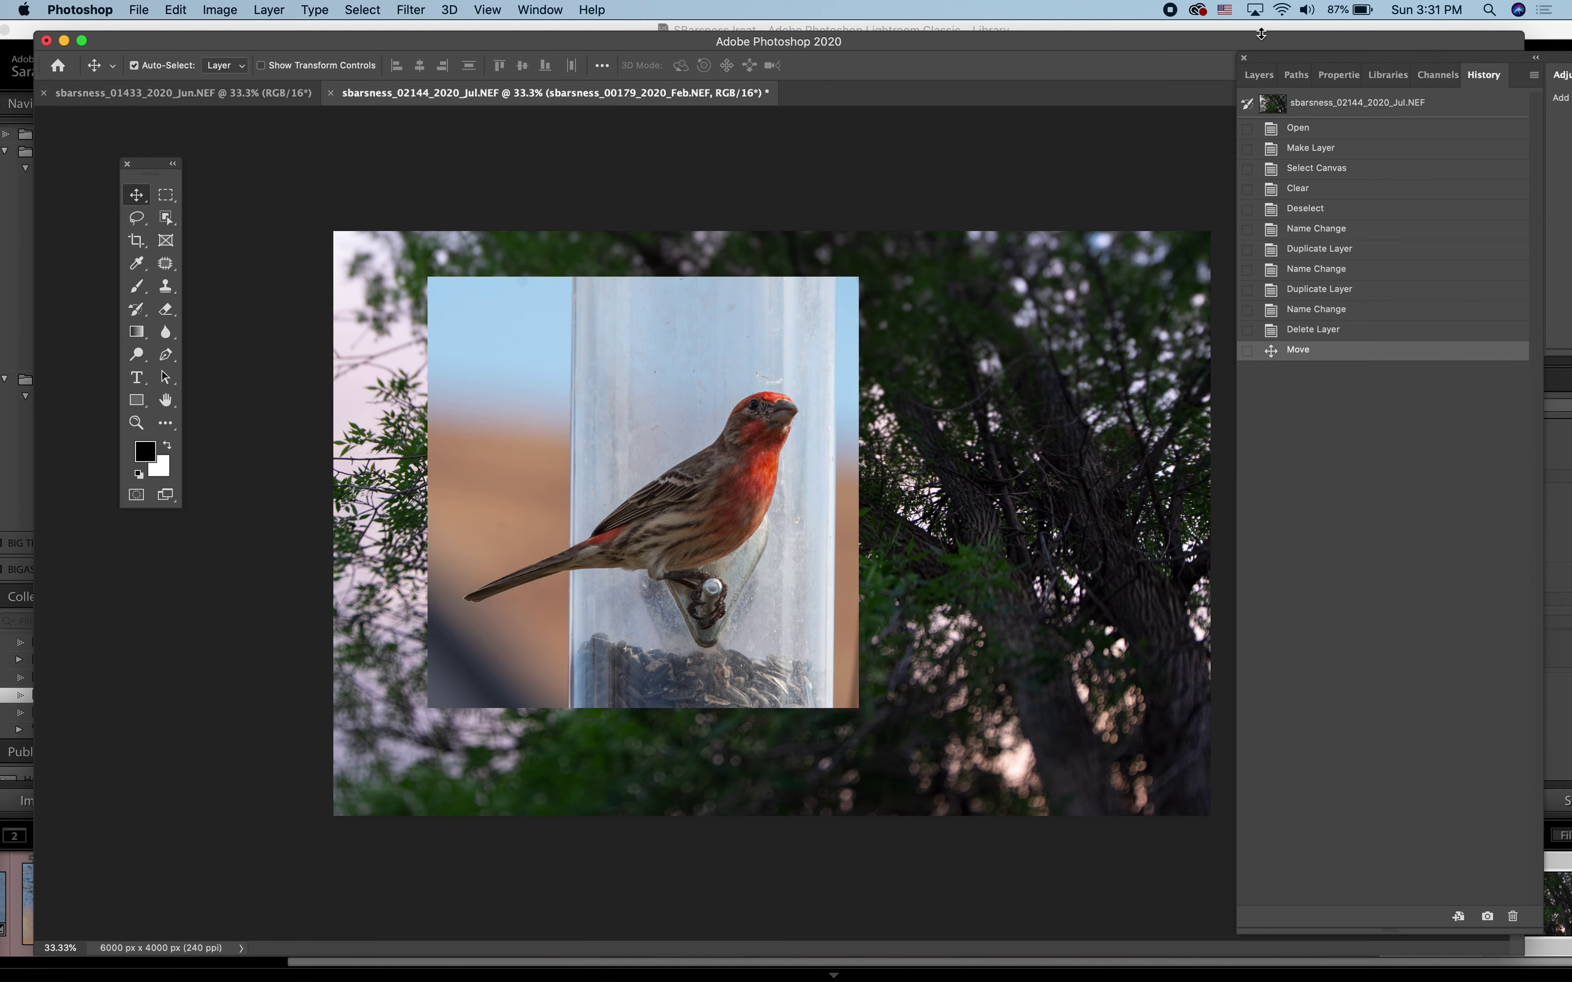
Hide and show the finch layer sbarsness_00179_2020_Feb.NEF twice to compare the image with and without it
{"action": "left_click", "coordinate": [1261, 77]}
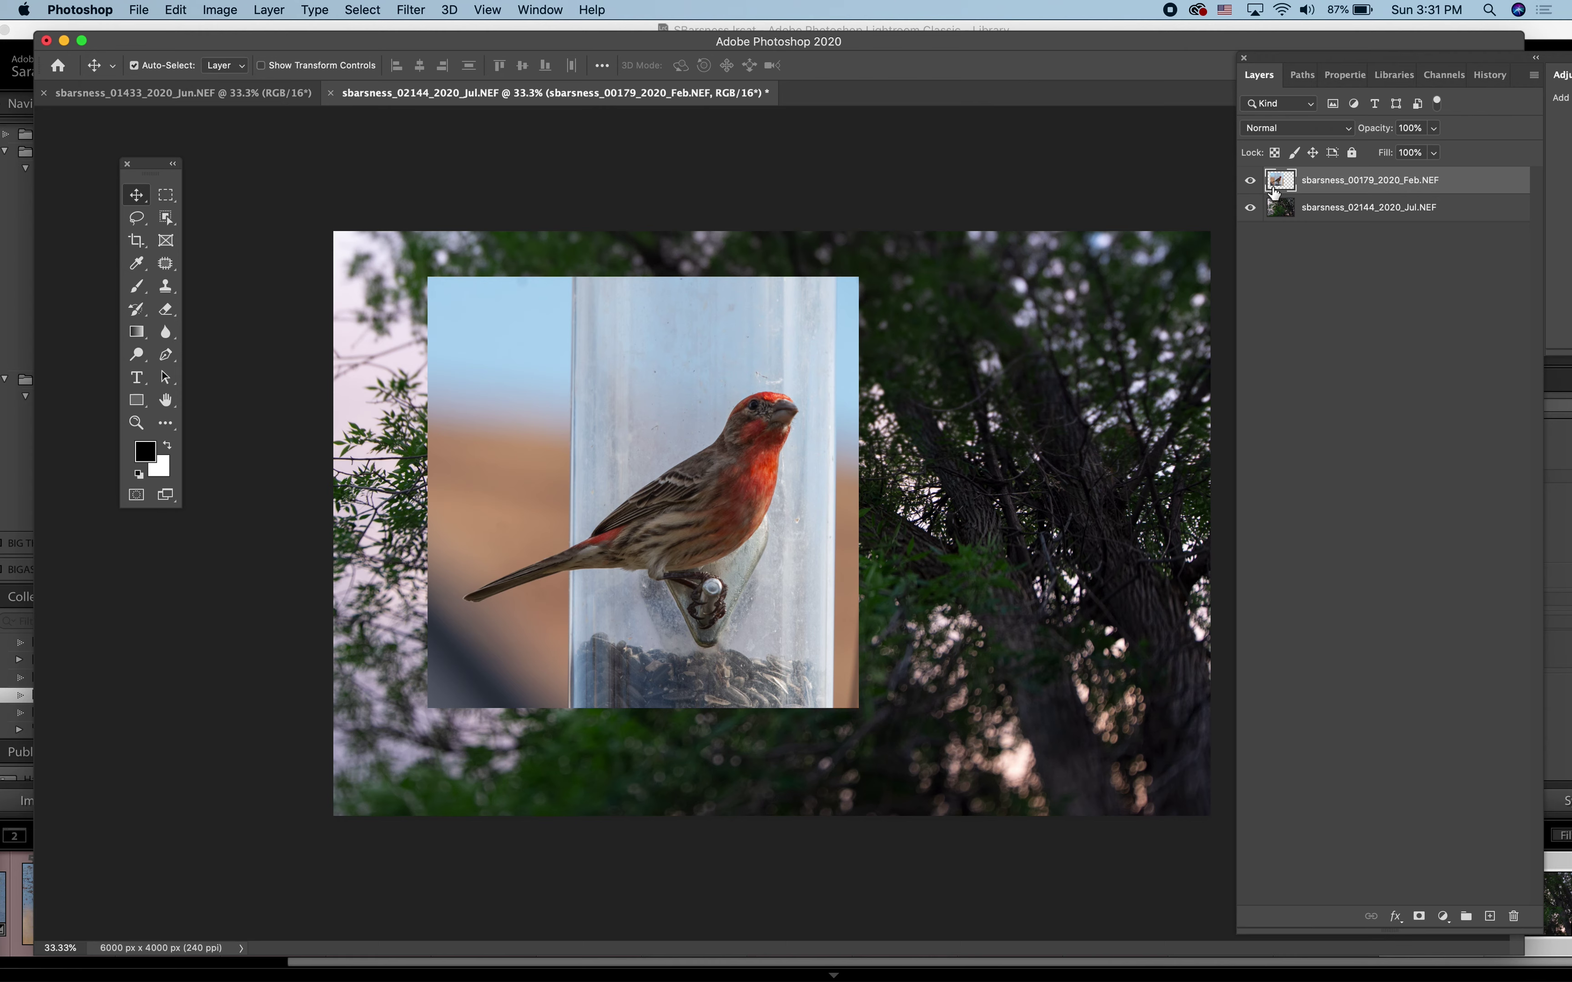
{"action": "left_click", "coordinate": [1250, 182]}
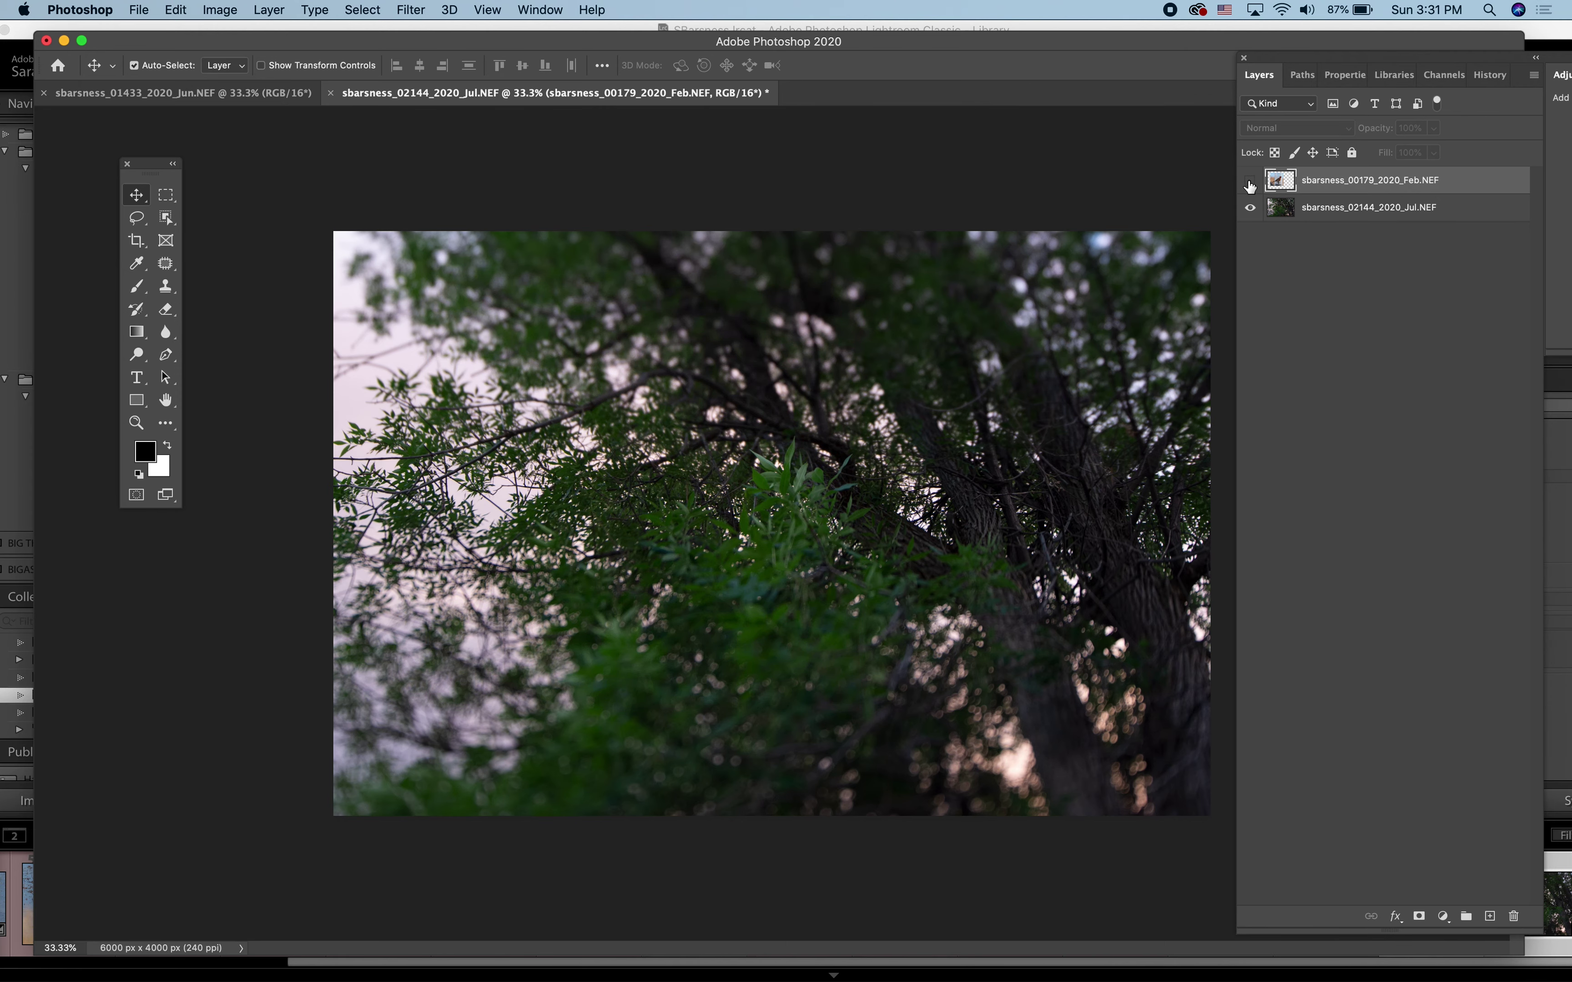
{"action": "left_click", "coordinate": [1250, 185]}
{"action": "left_click", "coordinate": [1249, 185]}
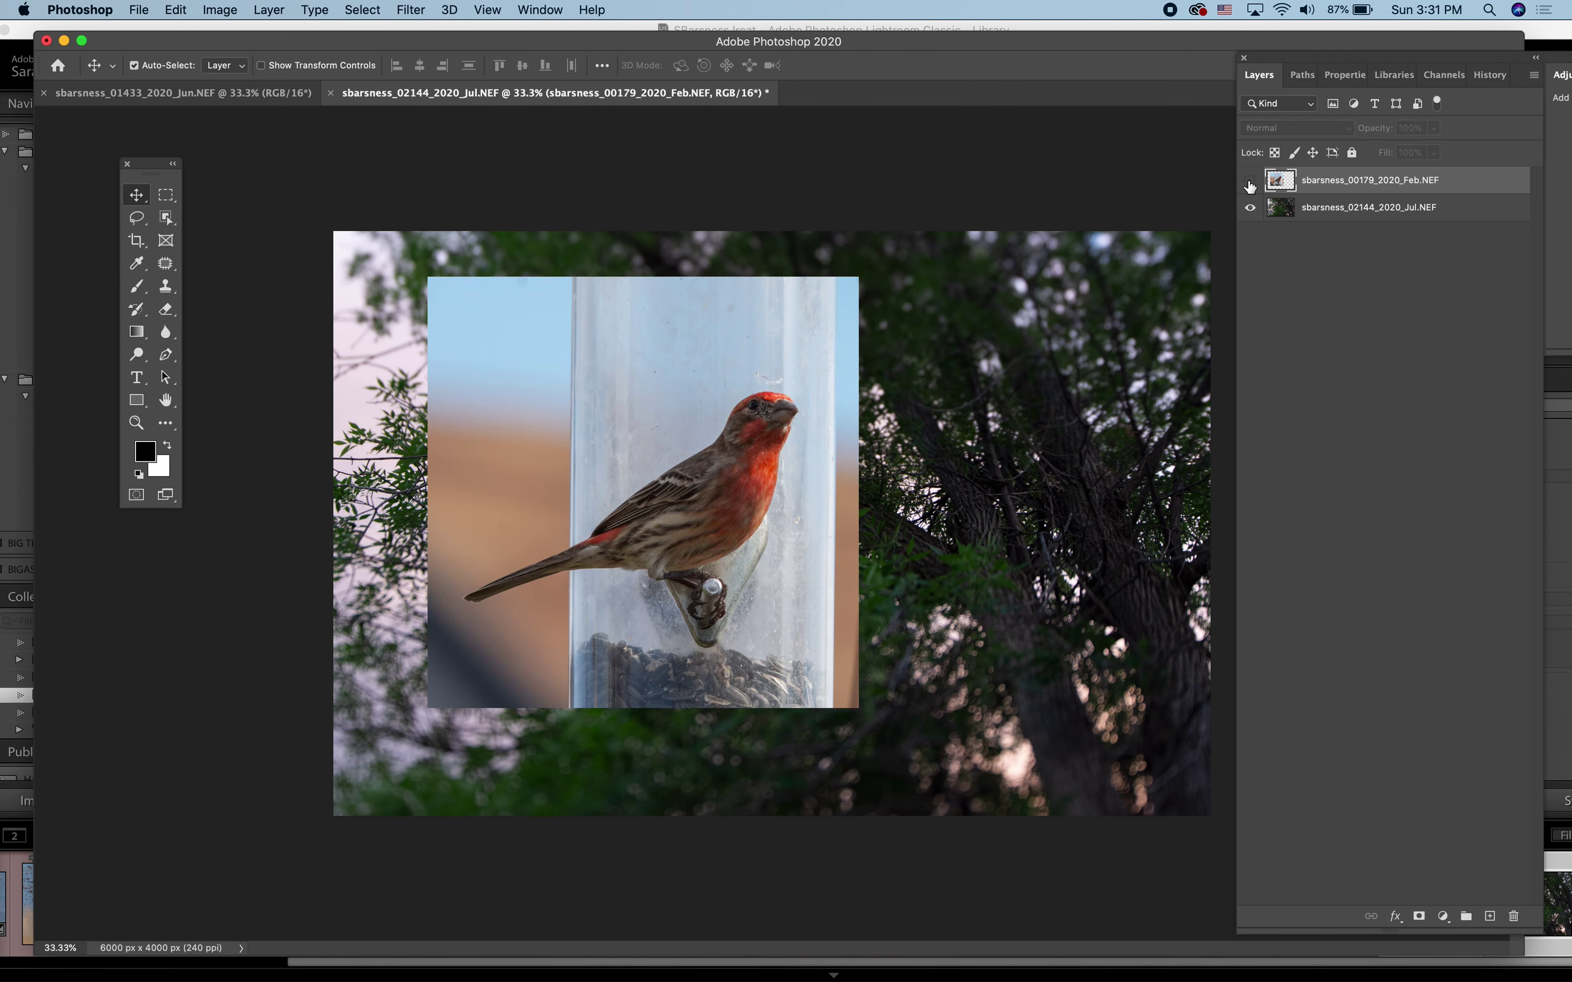
{"action": "left_click", "coordinate": [1250, 185]}
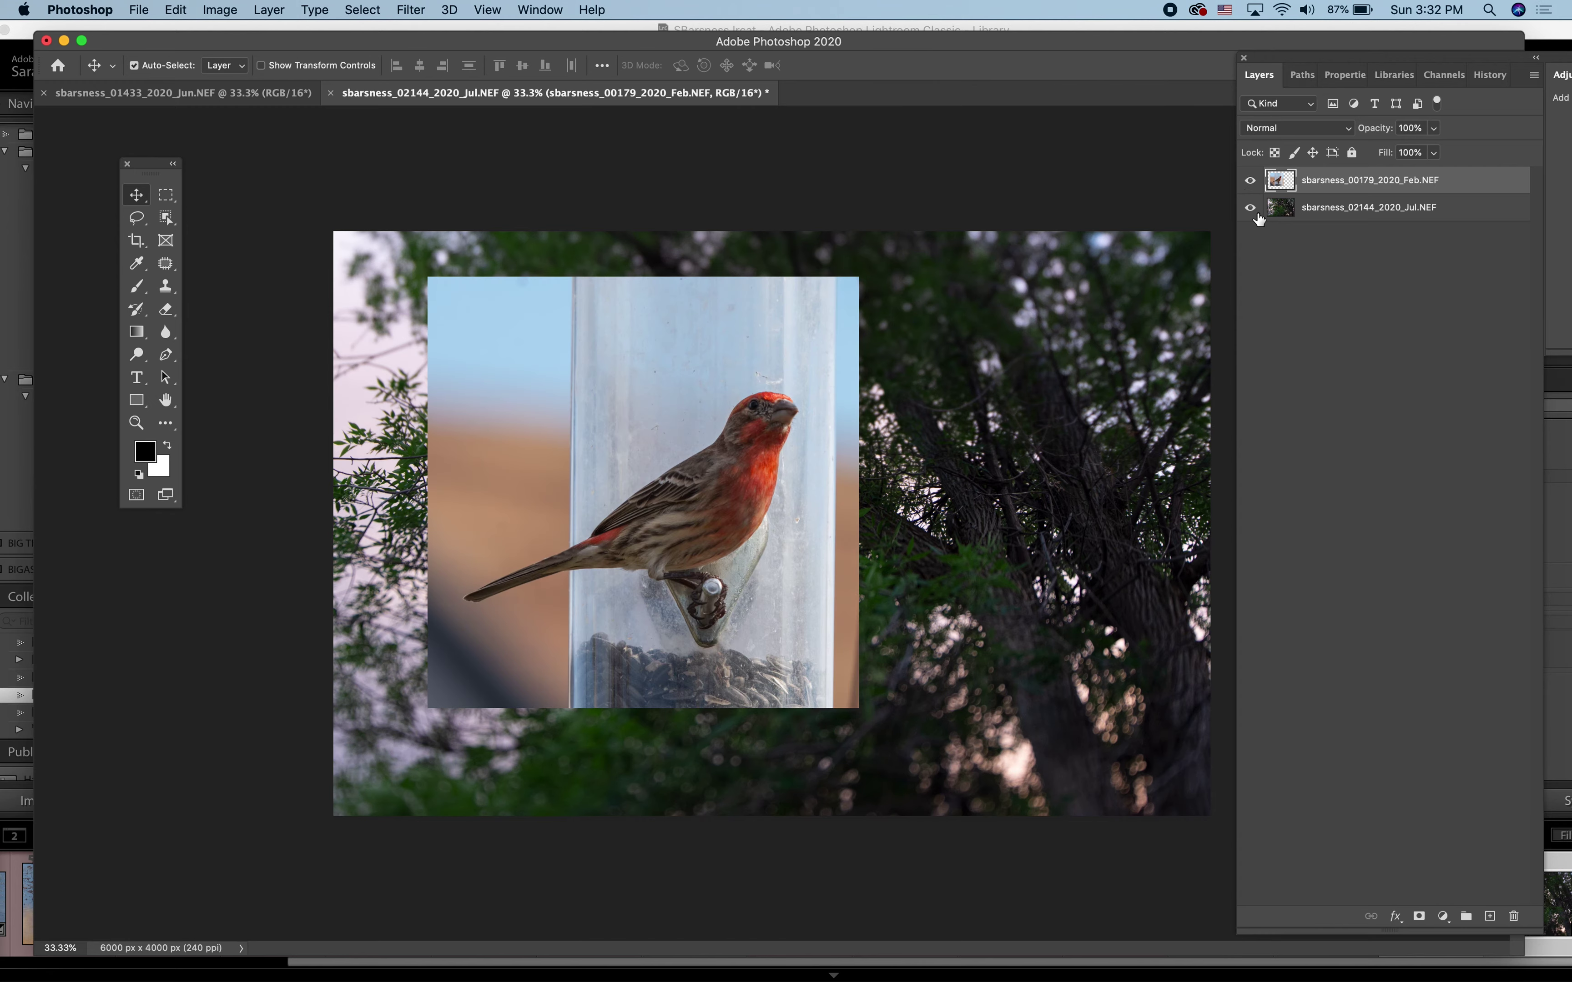
Hide and show the tree layer sbarsness_02144_2020_Jul.NEF to compare, and review the document's edit history
{"action": "left_click", "coordinate": [1315, 214]}
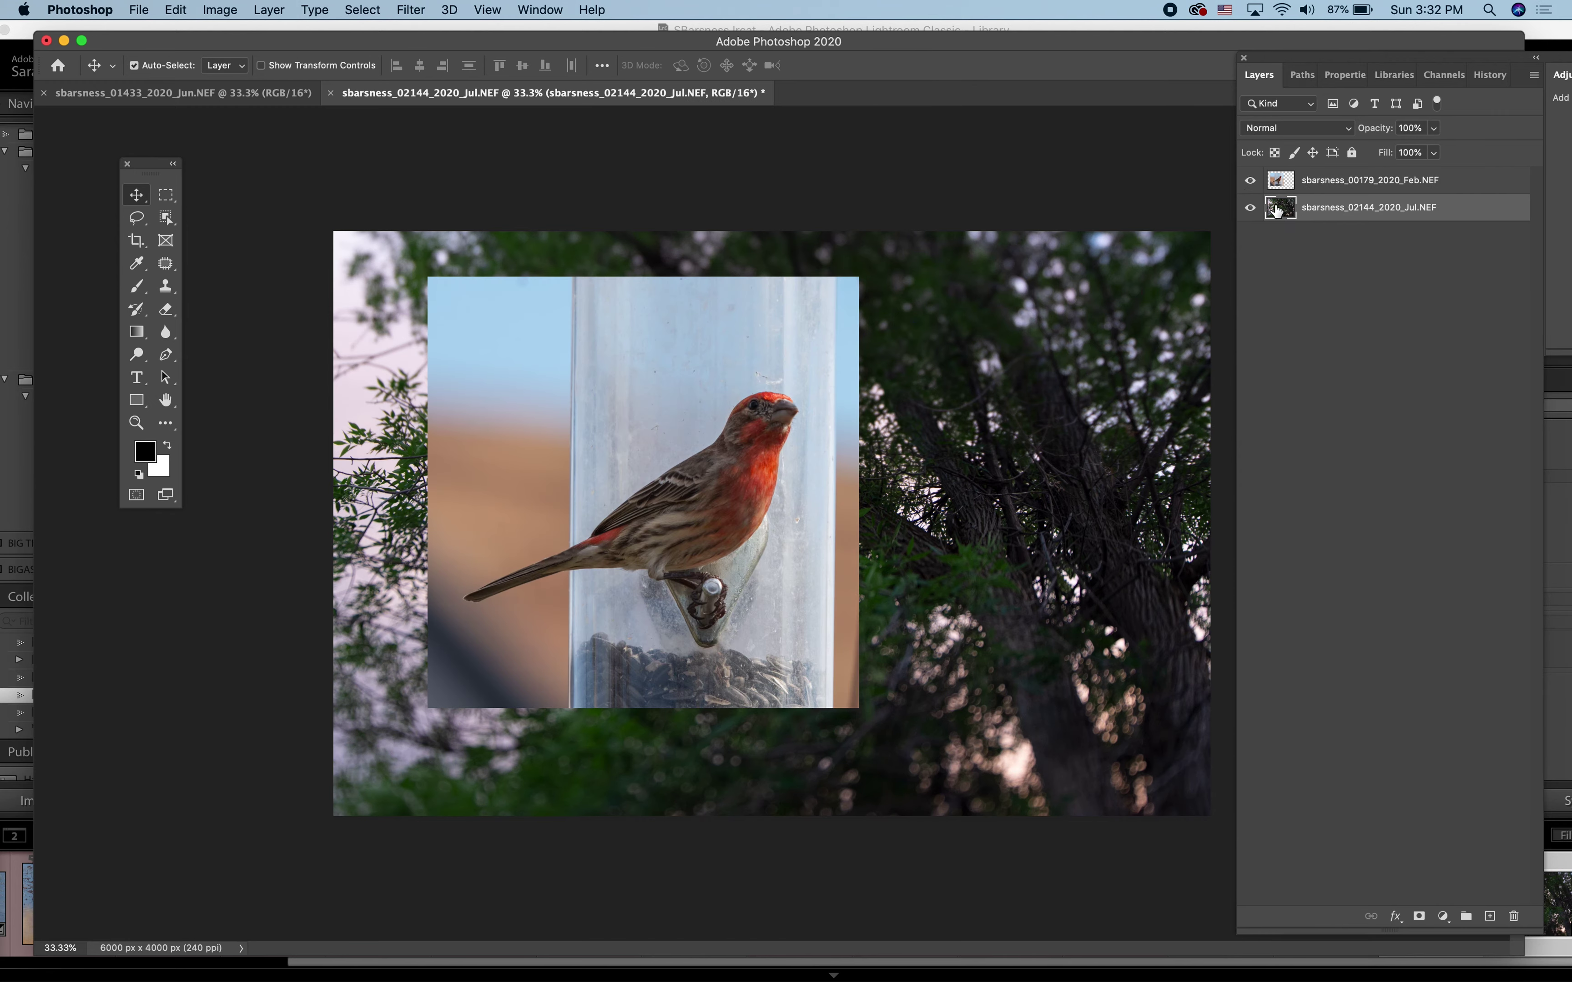
{"action": "left_click", "coordinate": [1249, 213]}
{"action": "left_click", "coordinate": [1248, 213]}
{"action": "left_click", "coordinate": [1248, 213]}
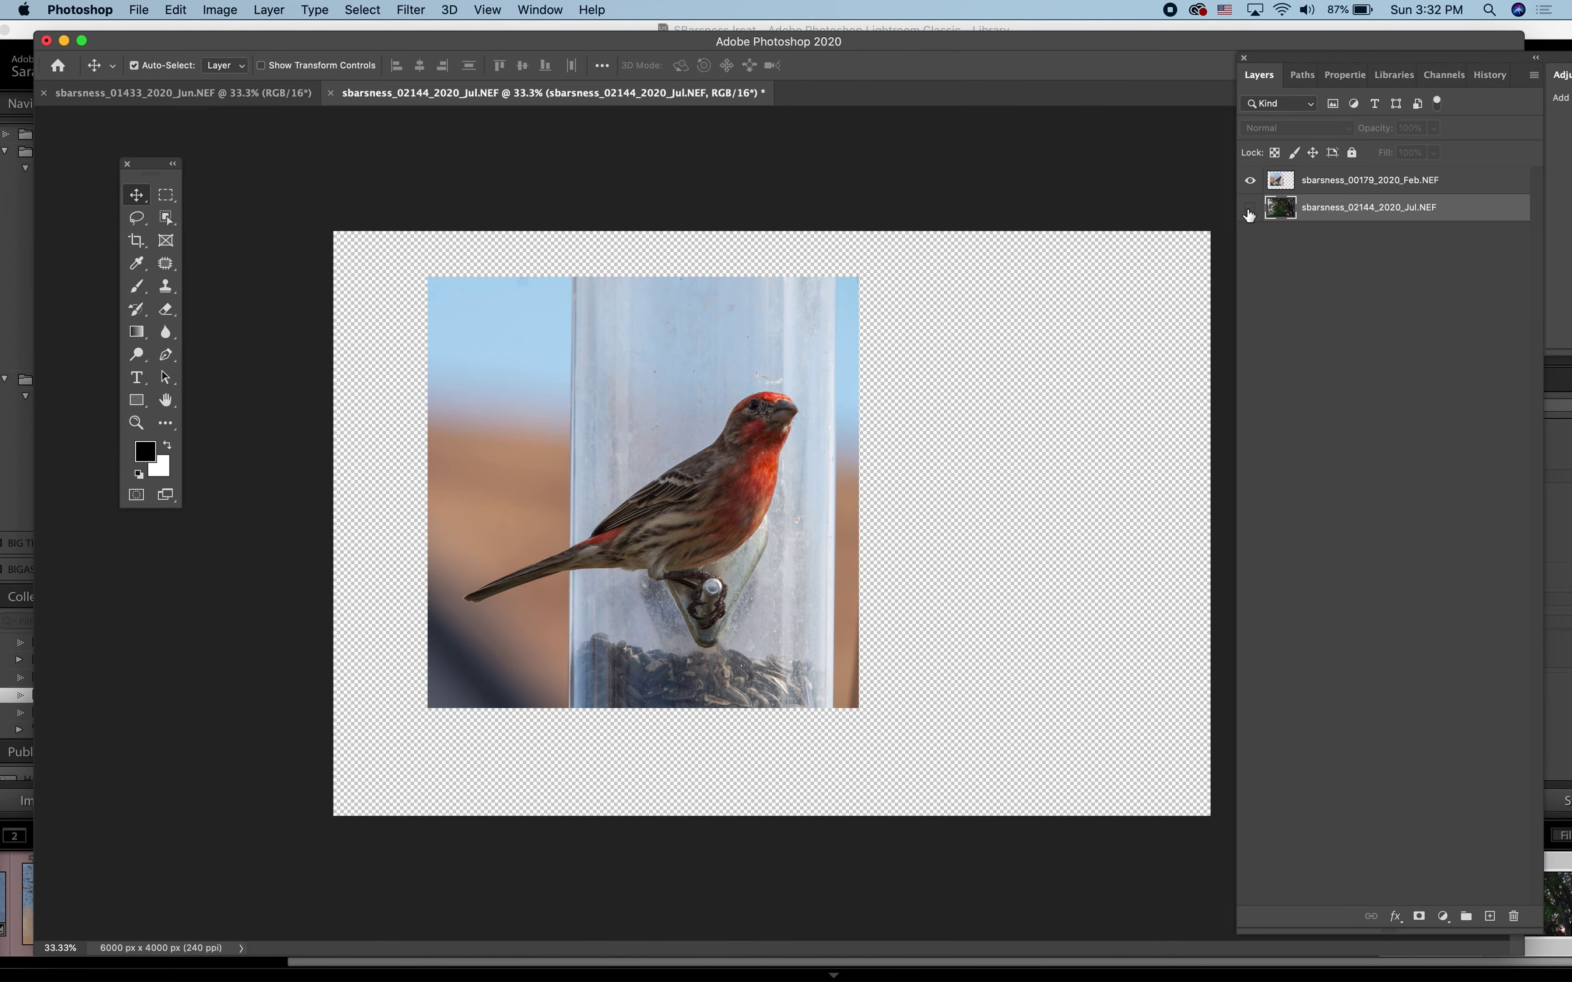
{"action": "left_click", "coordinate": [1249, 213]}
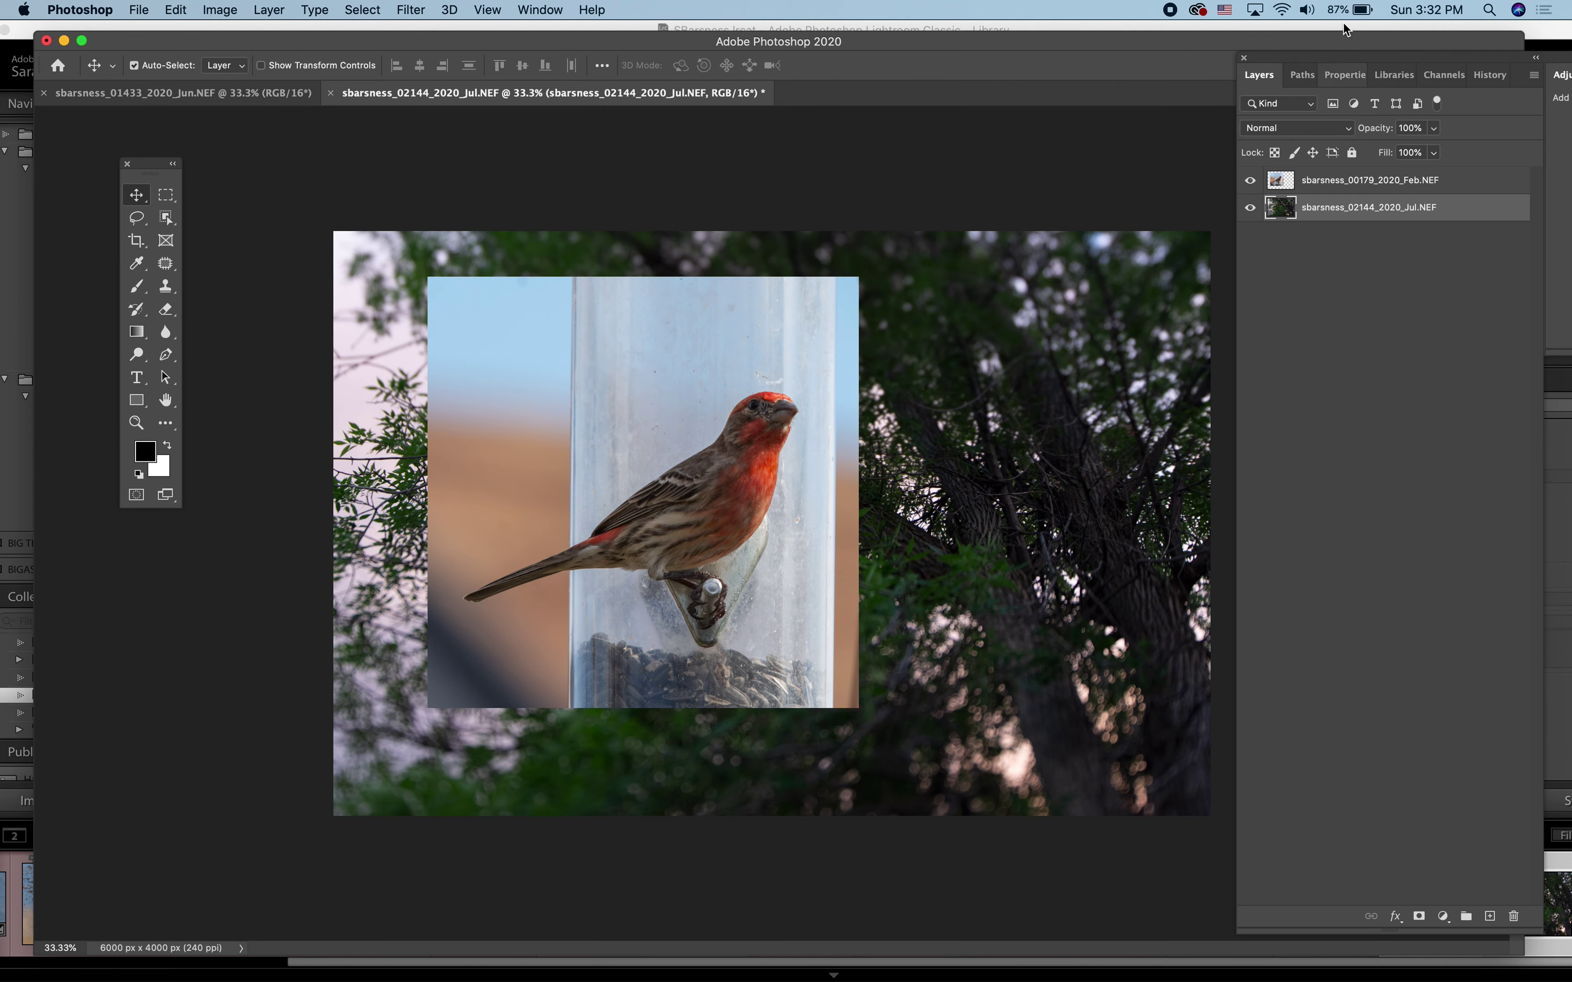
{"action": "left_click", "coordinate": [1499, 77]}
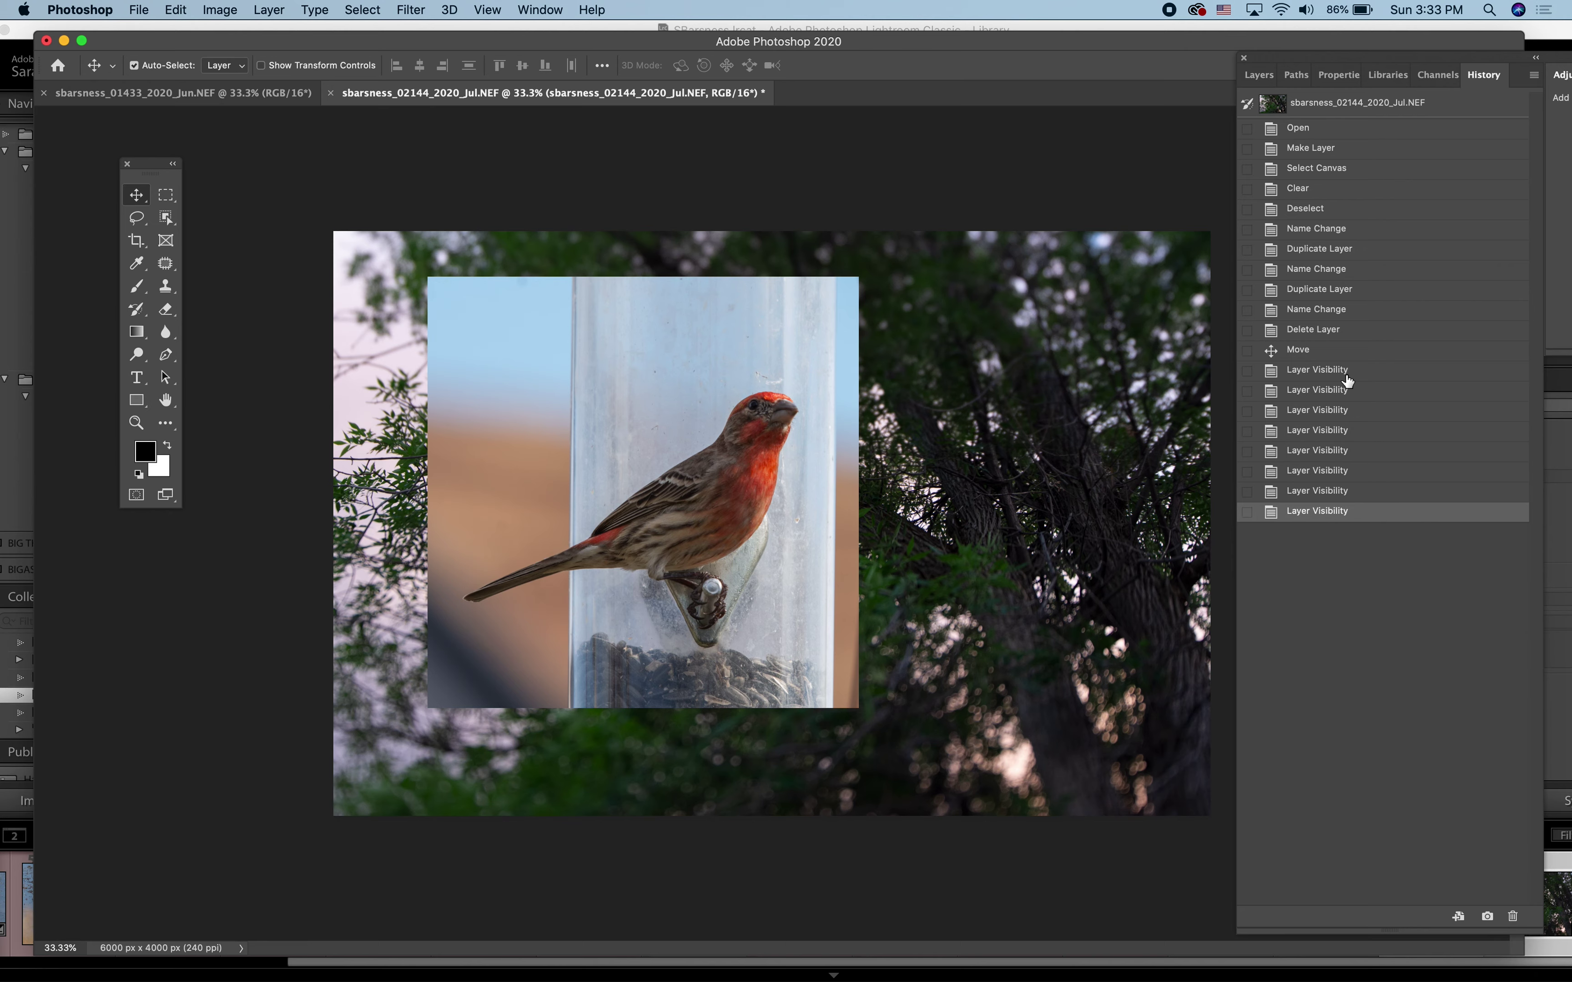
{"action": "left_click", "coordinate": [1260, 76]}
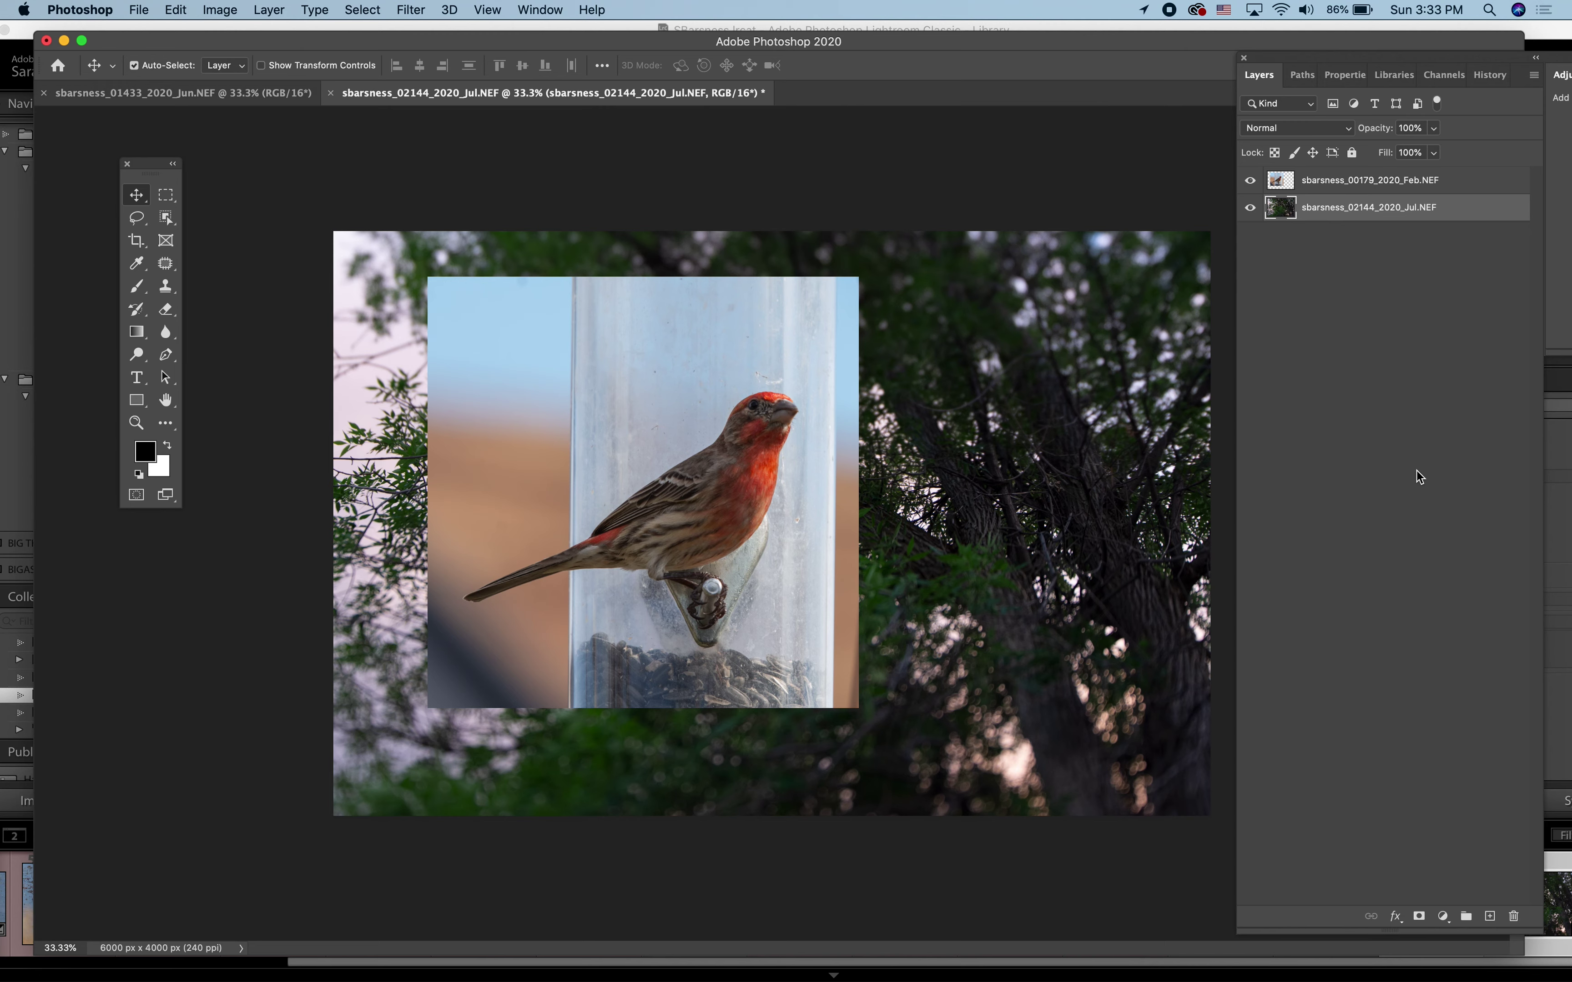
Shift the finch layer slightly up and to the right over the tree photo
{"action": "left_click", "coordinate": [1367, 182]}
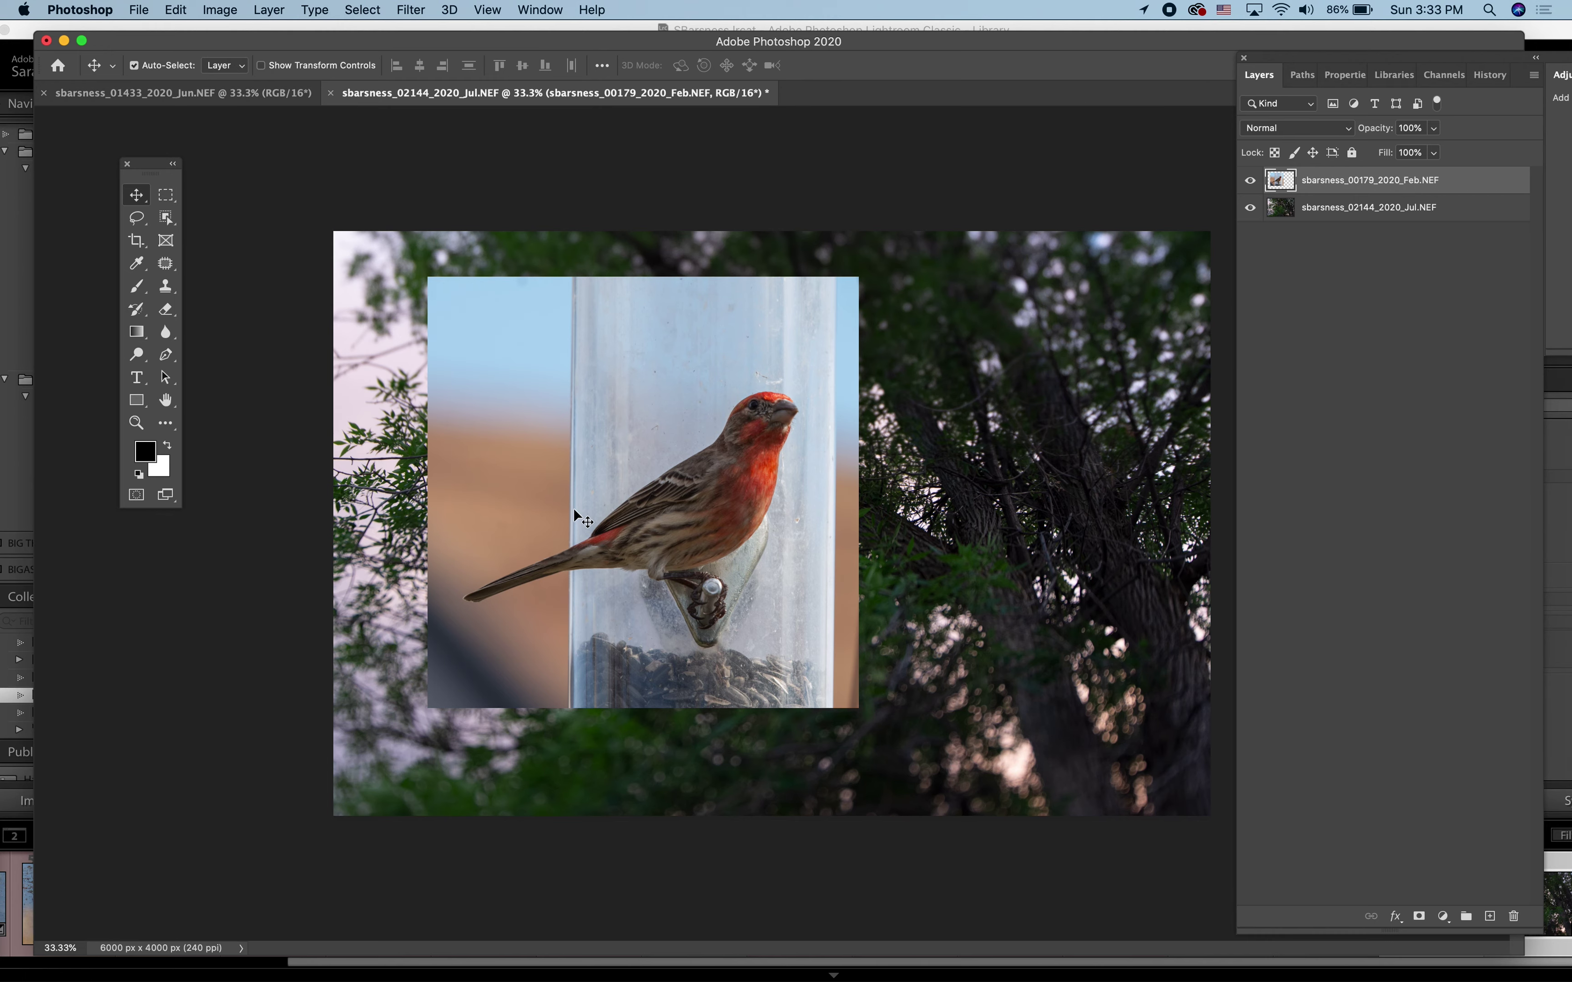
{"action": "left_click_drag", "start_coordinate": [628, 406], "coordinate": [658, 384]}
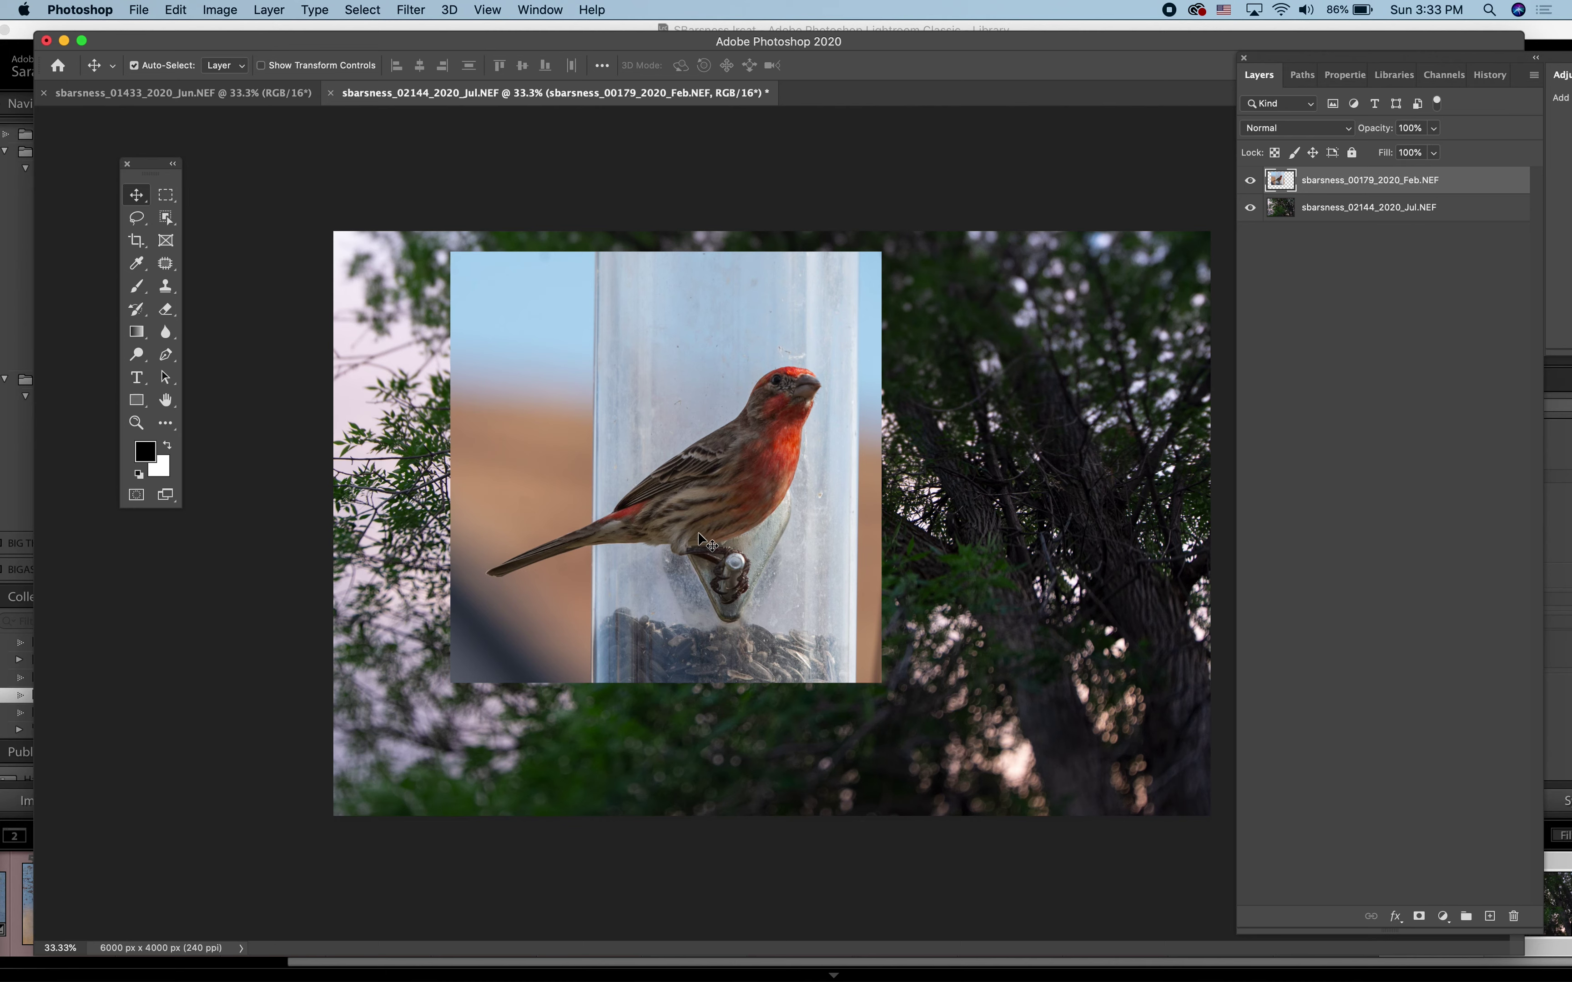
Cut the finch out of its photo with a freehand Lasso selection and shift the remaining photo slightly to the left
{"action": "left_click", "coordinate": [136, 218]}
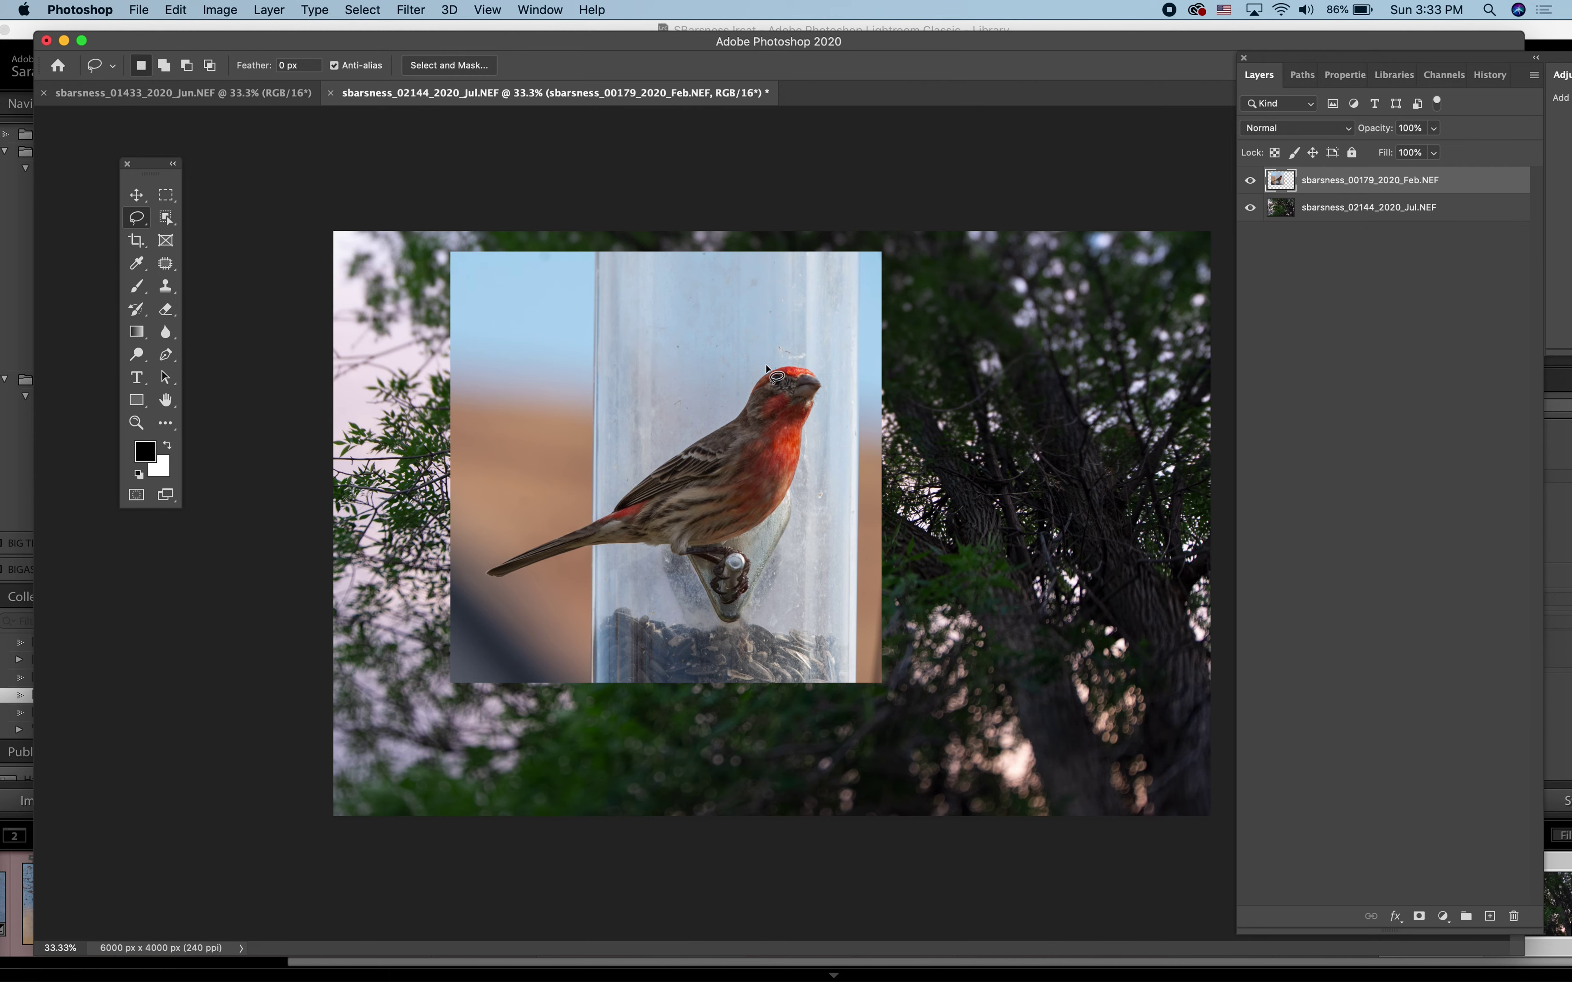
{"action": "mouse_move", "coordinate": [765, 368]}
{"action": "left_mouse_down"}
{"action": "mouse_move", "coordinate": [718, 424]}
{"action": "mouse_move", "coordinate": [481, 575]}
{"action": "mouse_move", "coordinate": [510, 591]}
{"action": "mouse_move", "coordinate": [609, 549]}
{"action": "mouse_move", "coordinate": [682, 572]}
{"action": "mouse_move", "coordinate": [713, 629]}
{"action": "mouse_move", "coordinate": [746, 625]}
{"action": "mouse_move", "coordinate": [753, 540]}
{"action": "mouse_move", "coordinate": [832, 390]}
{"action": "mouse_move", "coordinate": [762, 369]}
{"action": "left_mouse_up"}
{"action": "key", "text": "super+x"}
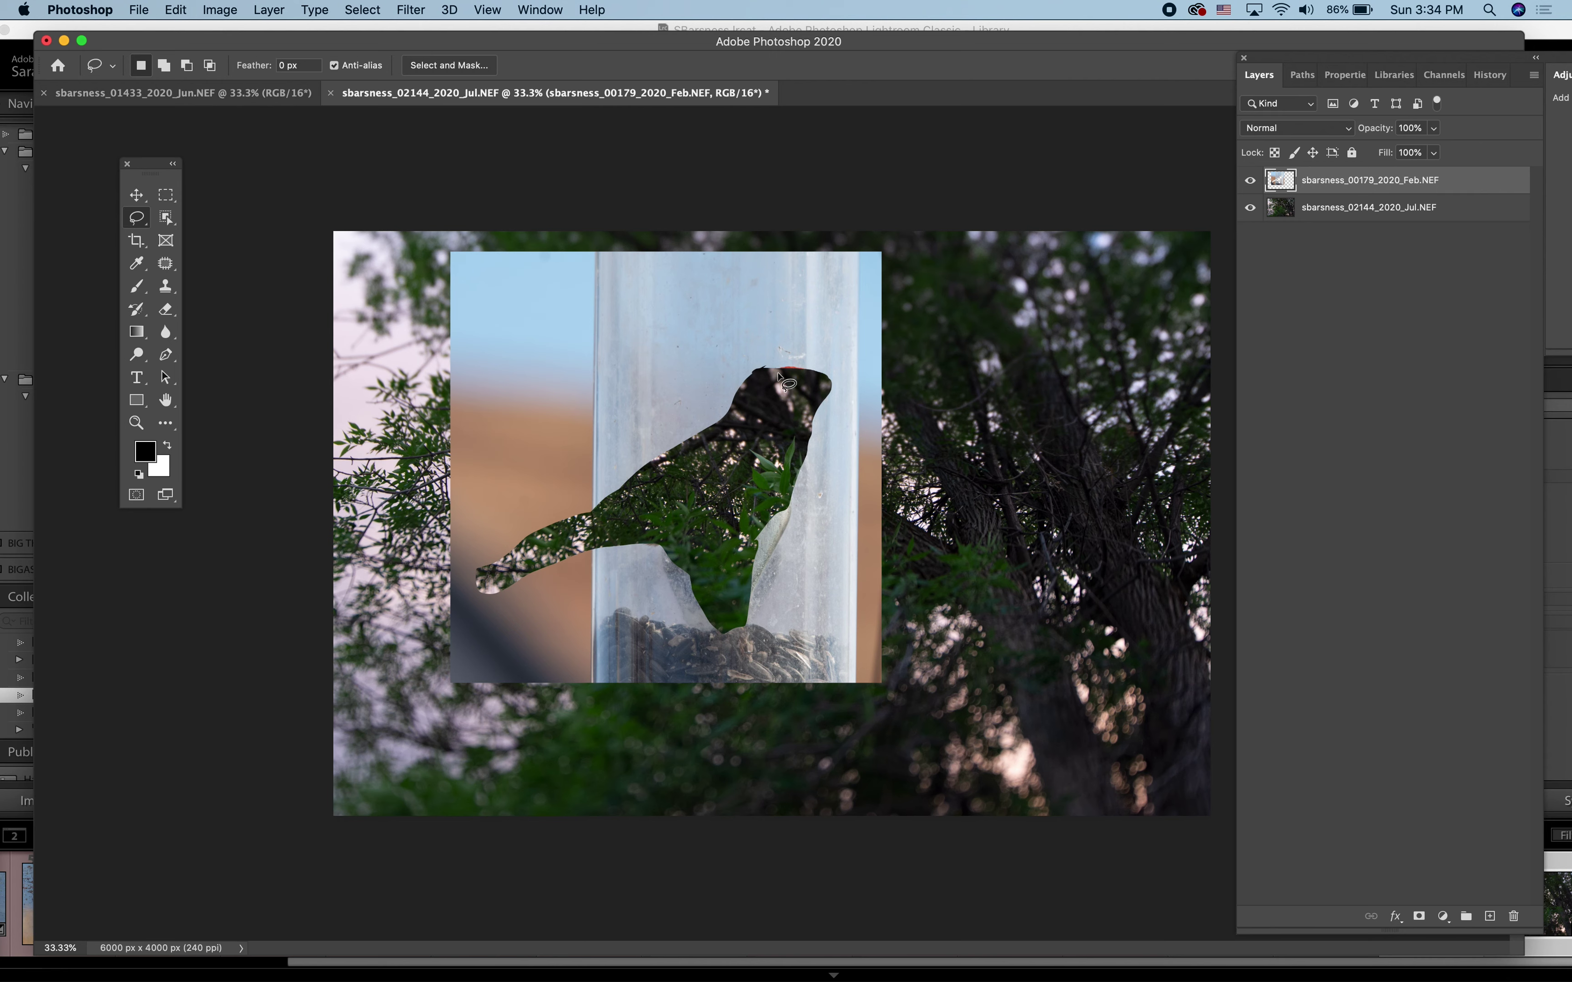
{"action": "key", "text": "super+c"}
{"action": "key", "text": "v"}
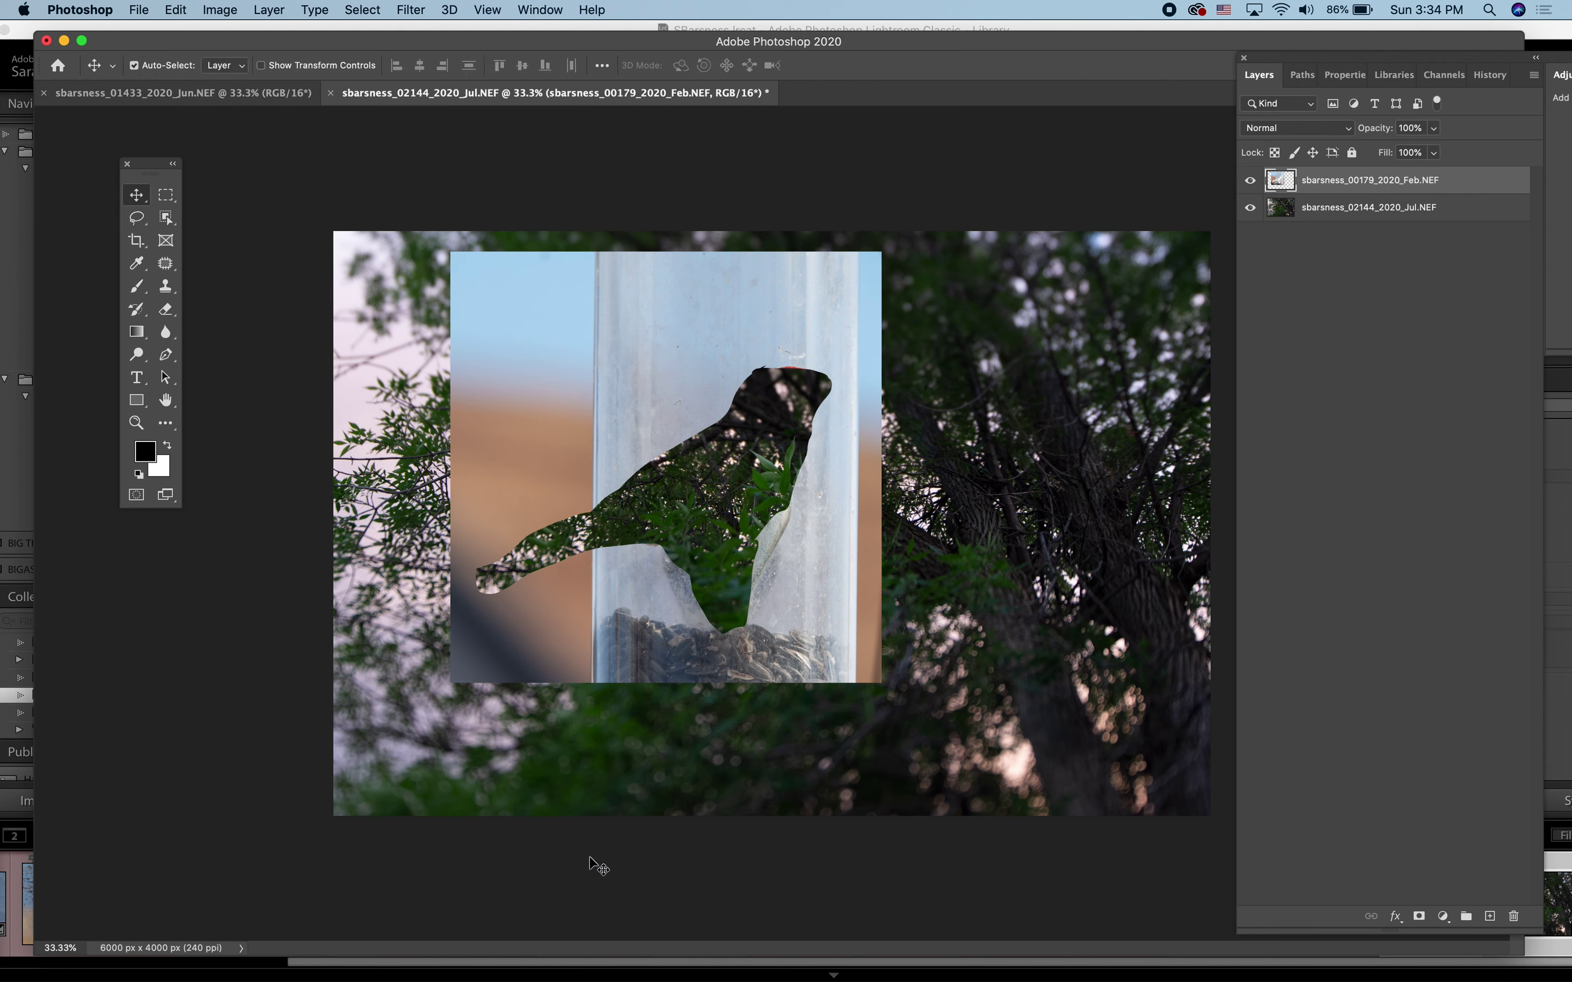
{"action": "left_click_drag", "start_coordinate": [589, 314], "coordinate": [550, 324]}
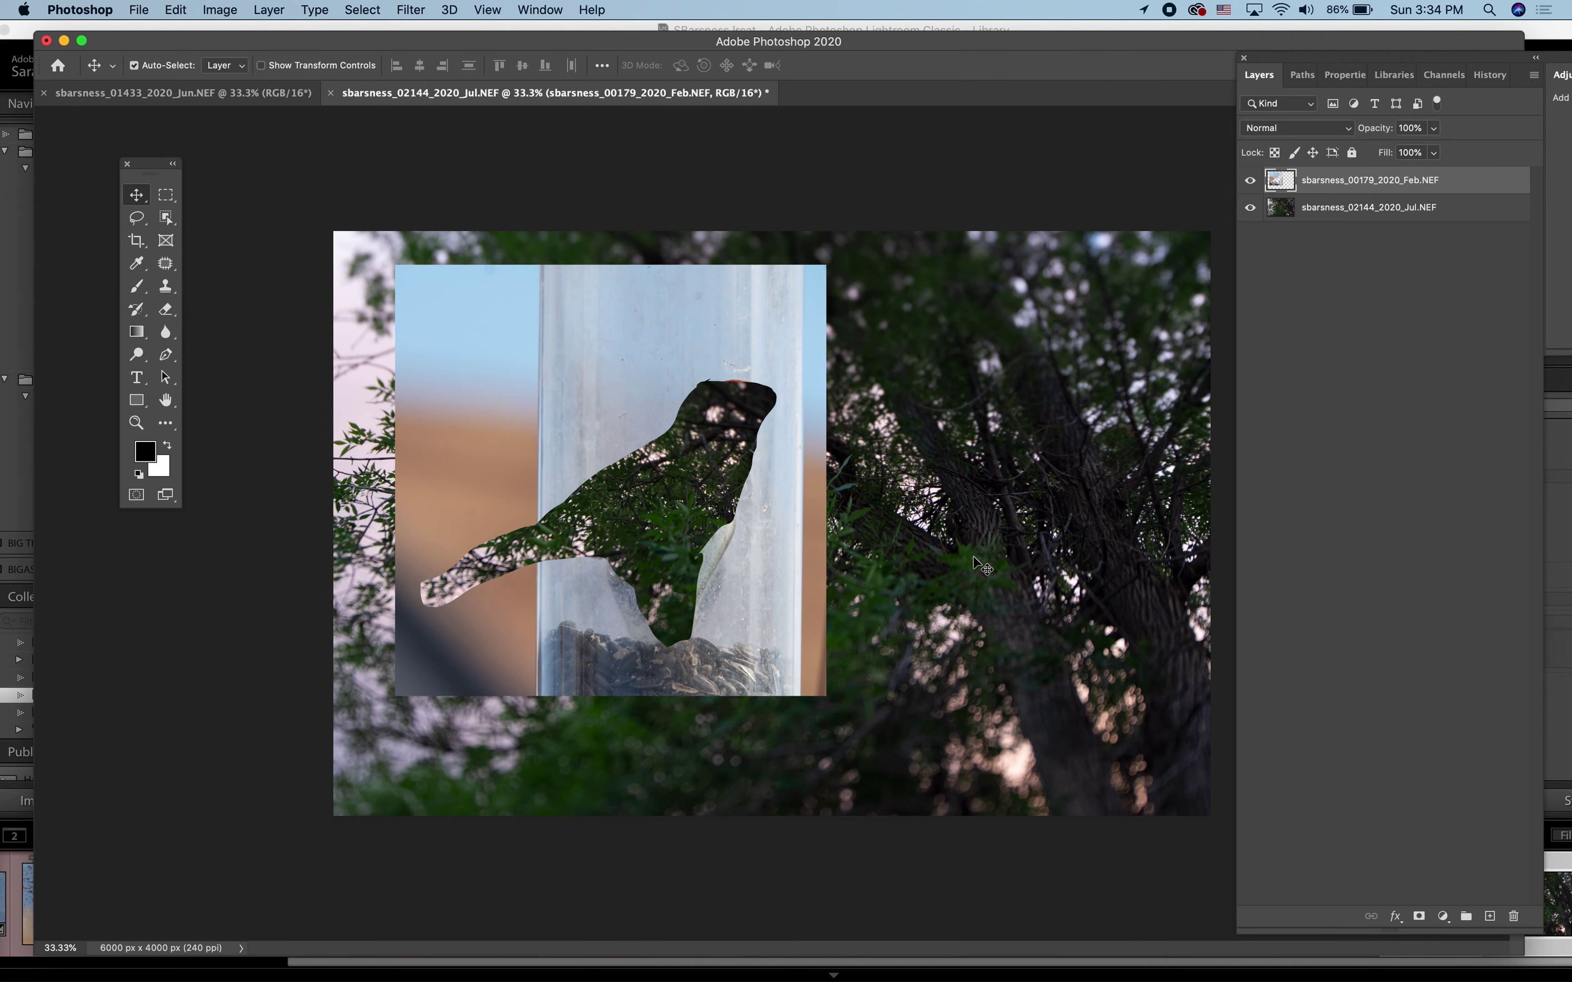
Paste the cut-out finch as a new layer and position it over the upper part of the tree trunks
{"action": "key", "text": "super+v"}
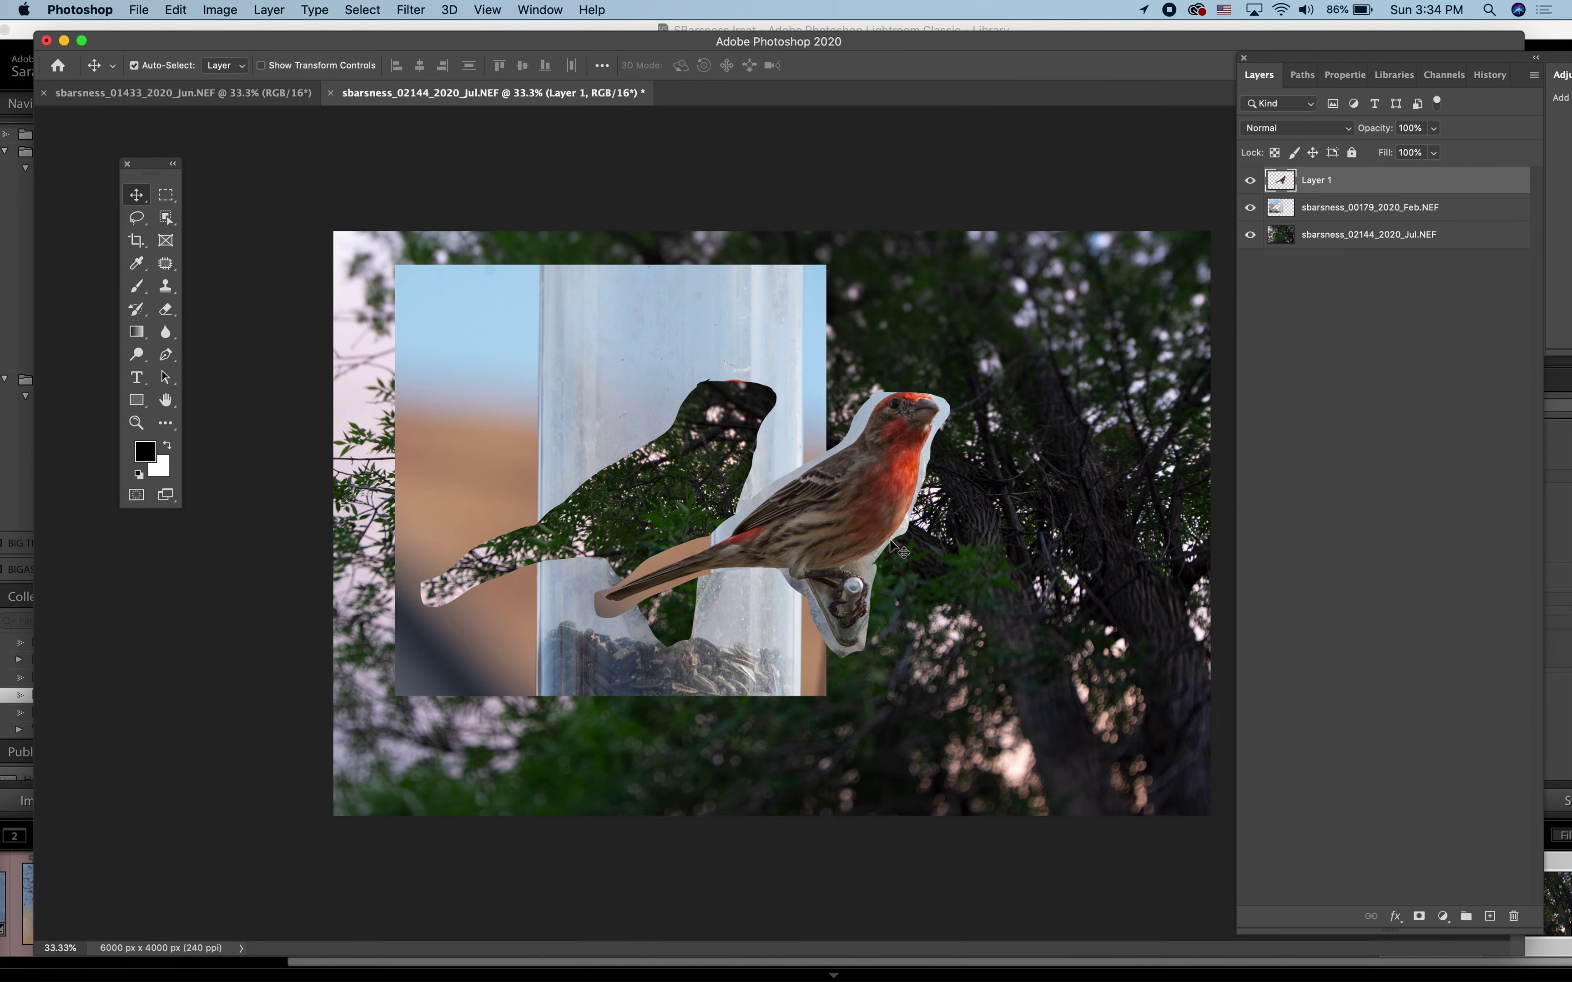
{"action": "left_click_drag", "start_coordinate": [880, 462], "coordinate": [1059, 447]}
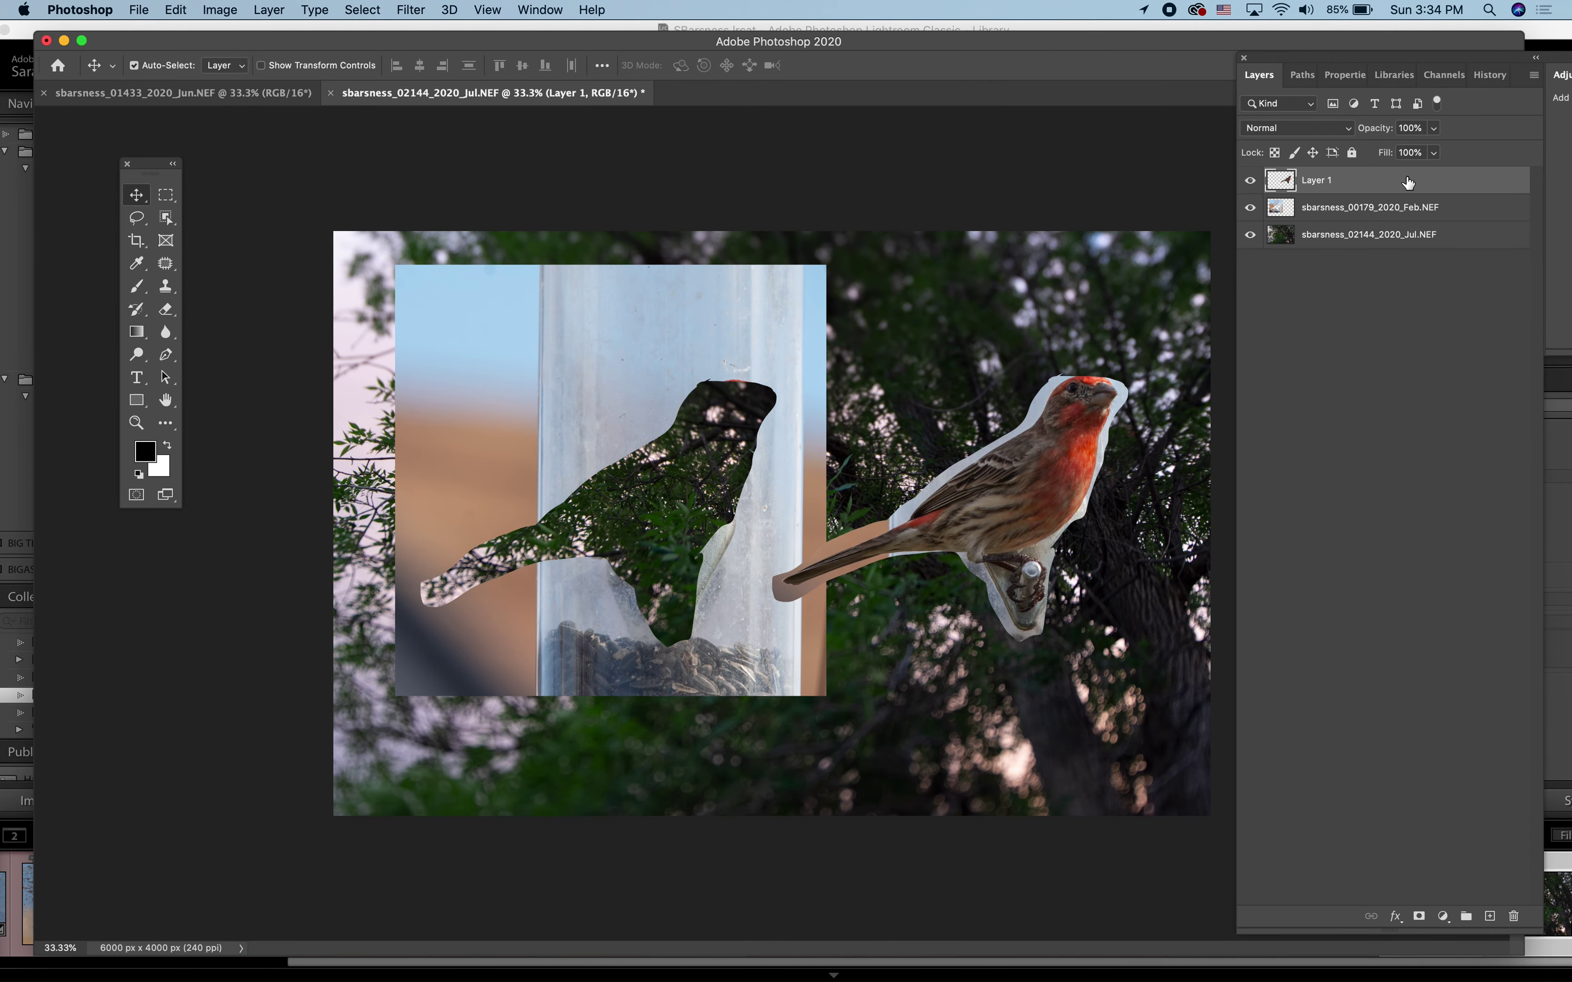
{"action": "left_click_drag", "start_coordinate": [1043, 489], "coordinate": [1039, 400]}
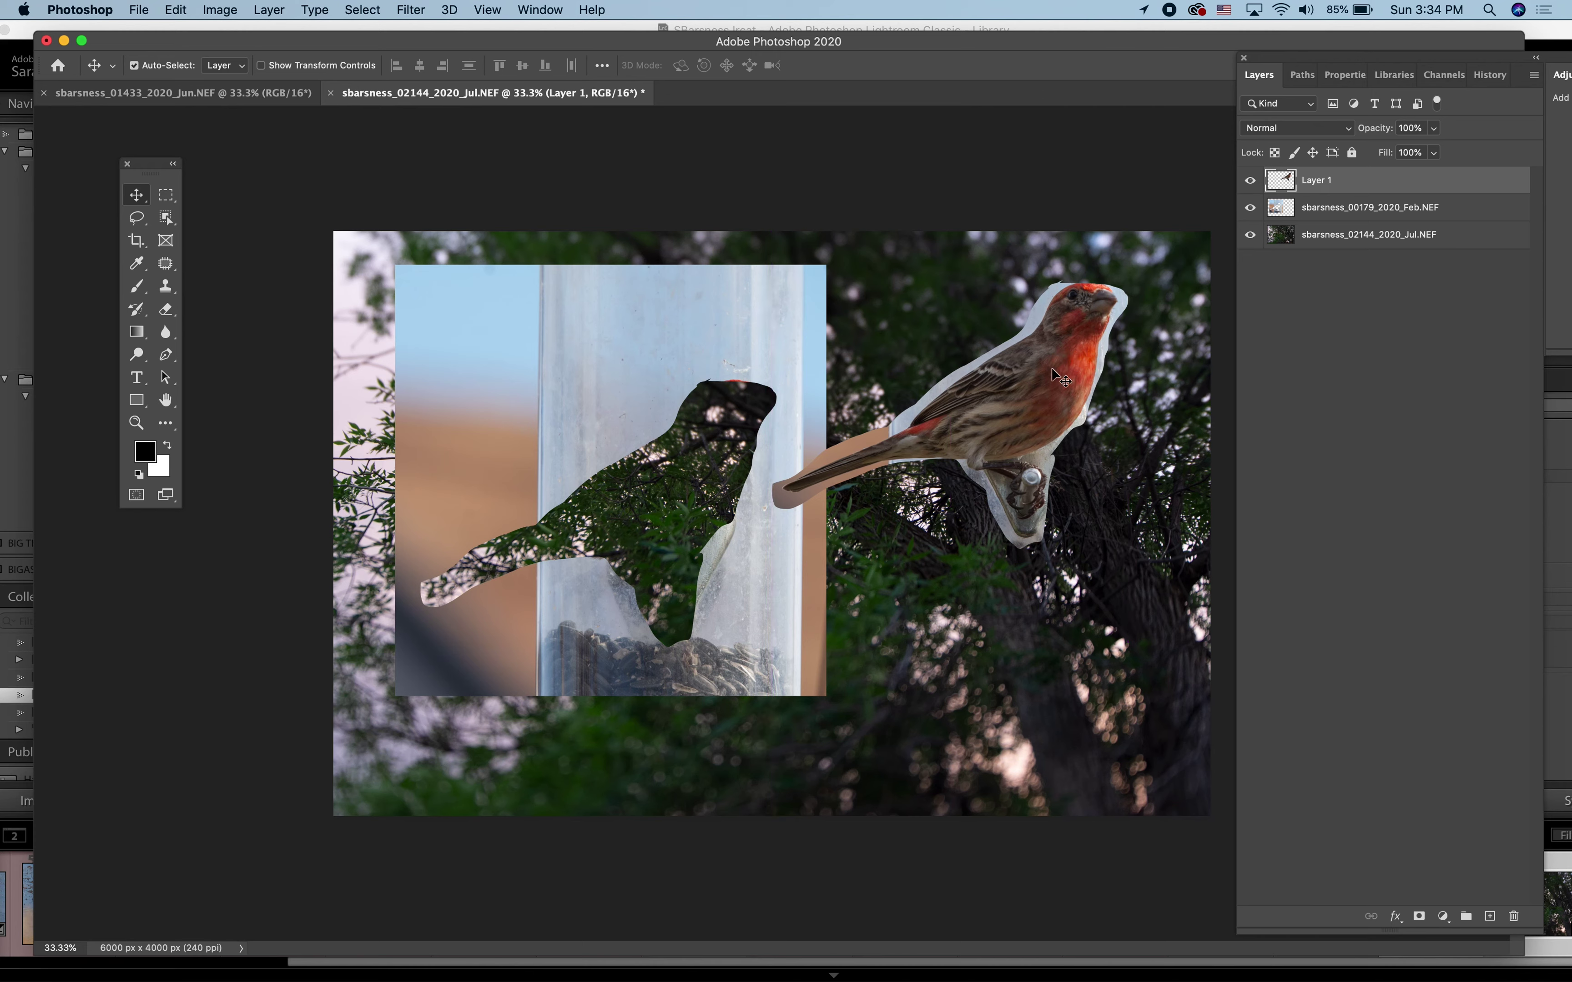
Erase the leftover background around the pasted finch with a 200 px Eraser
{"action": "left_click", "coordinate": [167, 314]}
{"action": "key", "text": "bracketleft"}
{"action": "key", "text": "bracketleft"}
{"action": "key", "text": "bracketleft"}
{"action": "key", "text": "bracketleft"}
{"action": "key", "text": "bracketleft"}
{"action": "key", "text": "bracketleft"}
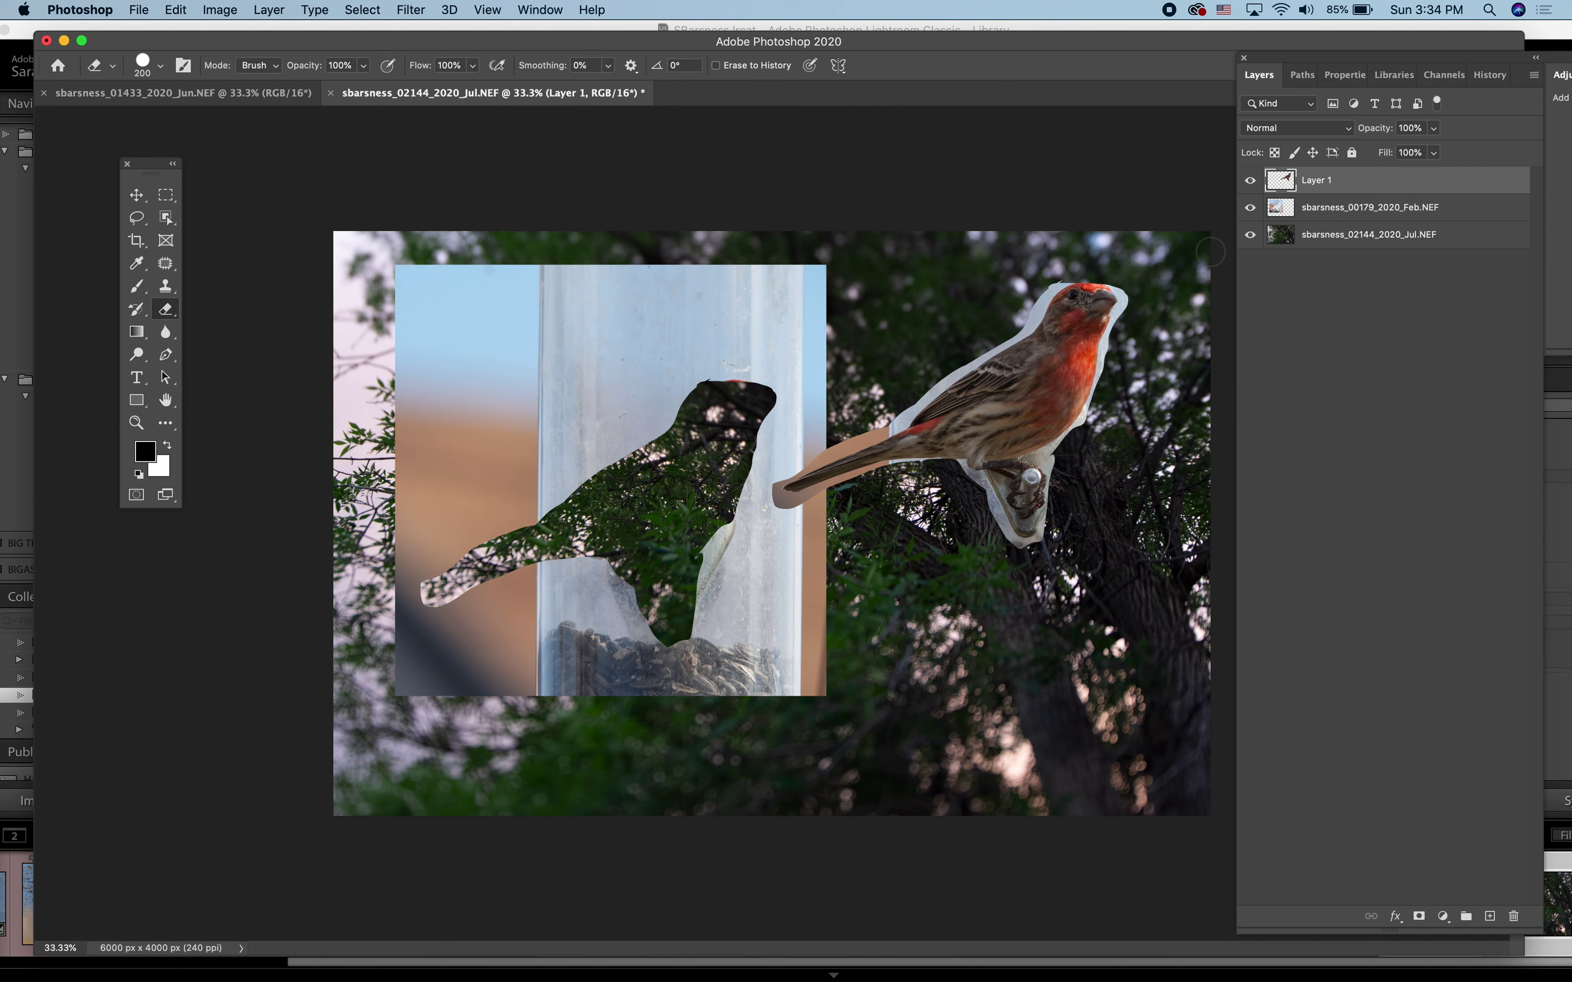
{"action": "mouse_move", "coordinate": [1135, 300]}
{"action": "left_mouse_down"}
{"action": "mouse_move", "coordinate": [1094, 432]}
{"action": "mouse_move", "coordinate": [1053, 466]}
{"action": "mouse_move", "coordinate": [1059, 502]}
{"action": "mouse_move", "coordinate": [1030, 551]}
{"action": "mouse_move", "coordinate": [1003, 542]}
{"action": "mouse_move", "coordinate": [964, 483]}
{"action": "left_mouse_up"}
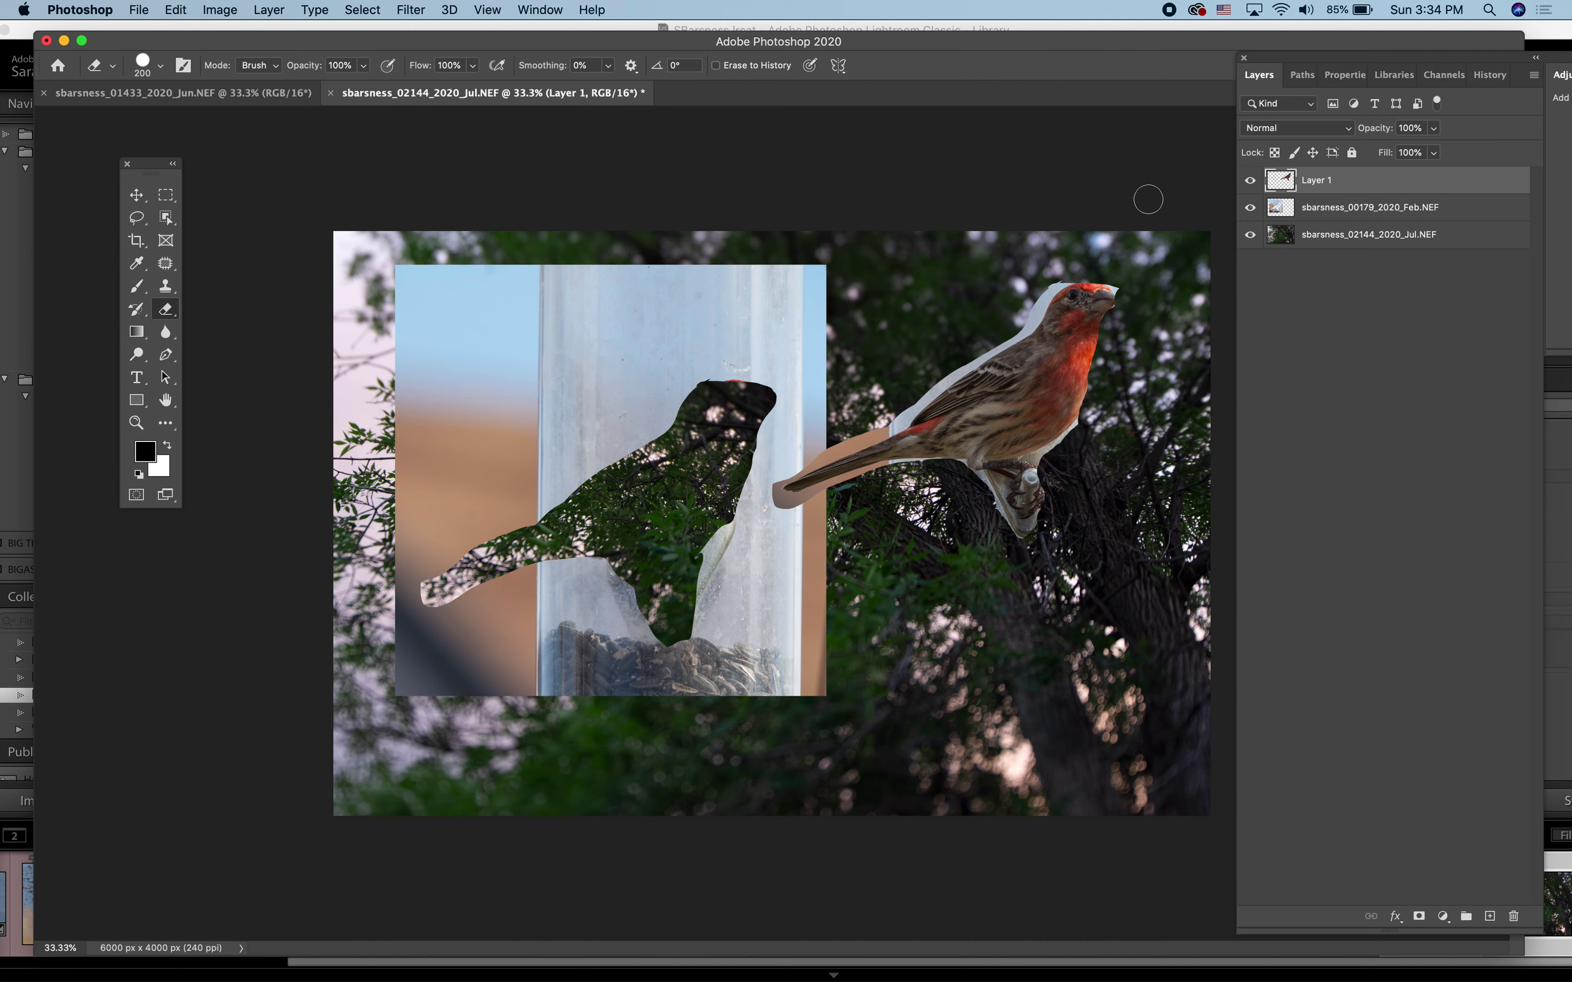
{"action": "mouse_move", "coordinate": [1065, 278]}
{"action": "left_mouse_down"}
{"action": "mouse_move", "coordinate": [976, 359]}
{"action": "mouse_move", "coordinate": [766, 484]}
{"action": "mouse_move", "coordinate": [783, 497]}
{"action": "mouse_move", "coordinate": [967, 477]}
{"action": "left_mouse_up"}
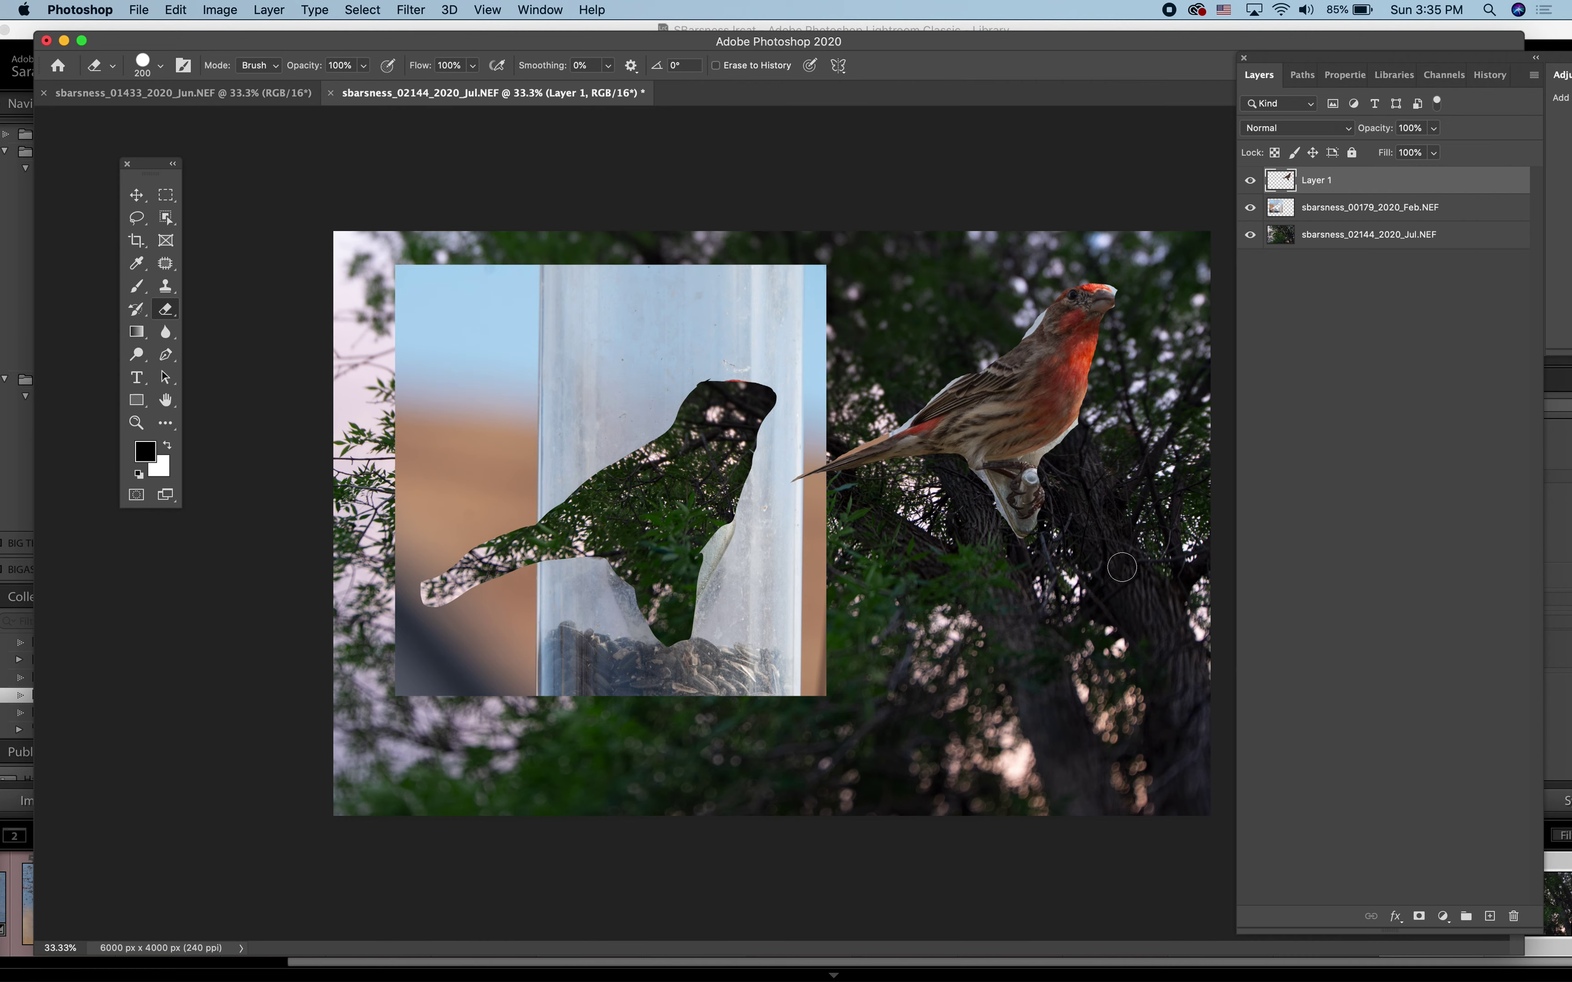
Revert the document history to the Move state just before the Lasso selection
{"action": "left_click", "coordinate": [1499, 80]}
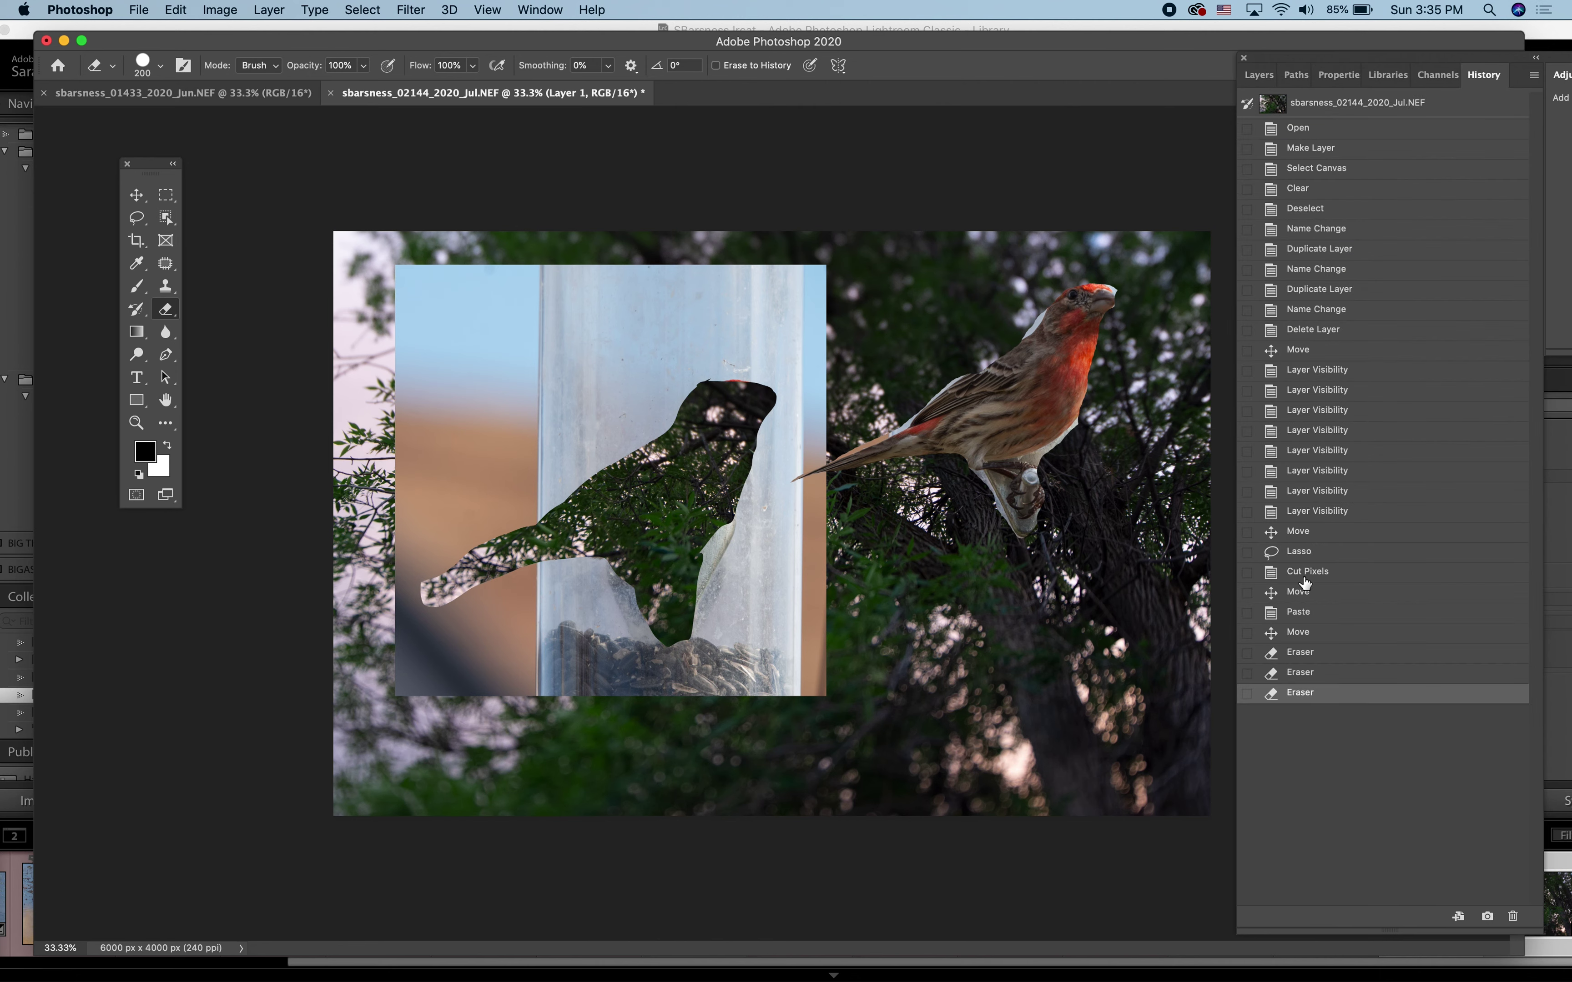
{"action": "left_click", "coordinate": [1309, 532]}
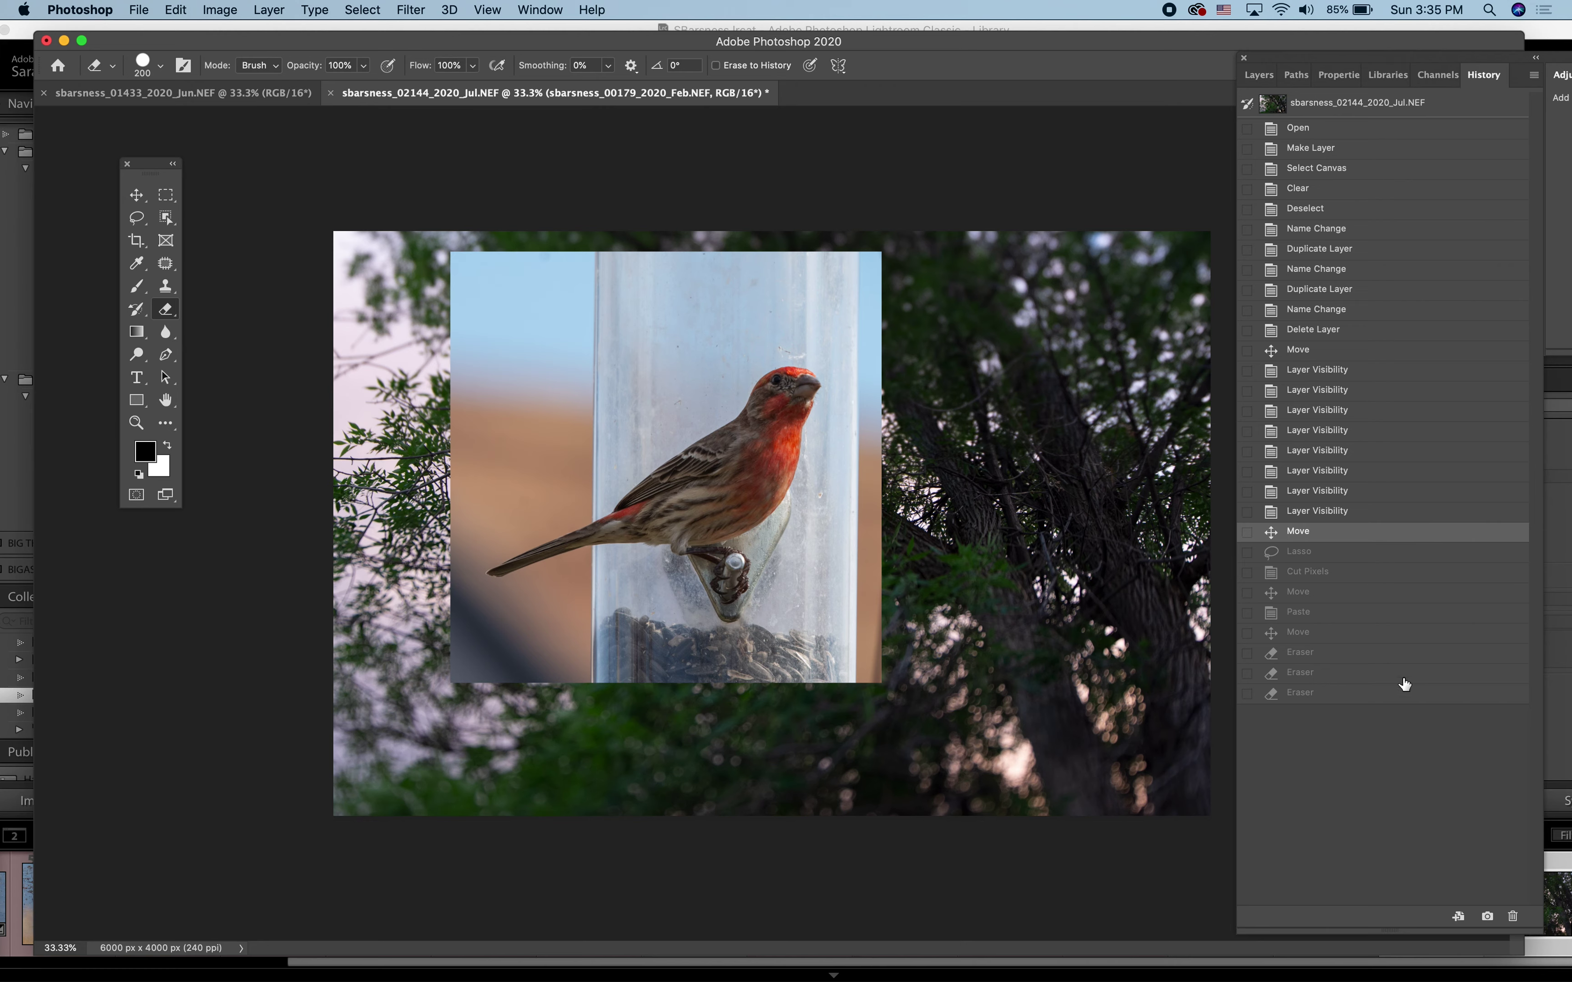
{"action": "left_click", "coordinate": [1338, 434]}
{"action": "left_click", "coordinate": [1329, 537]}
Lower the finch layer's opacity to 57% and move it down over the lower middle of the tree photo
{"action": "left_click", "coordinate": [1258, 75]}
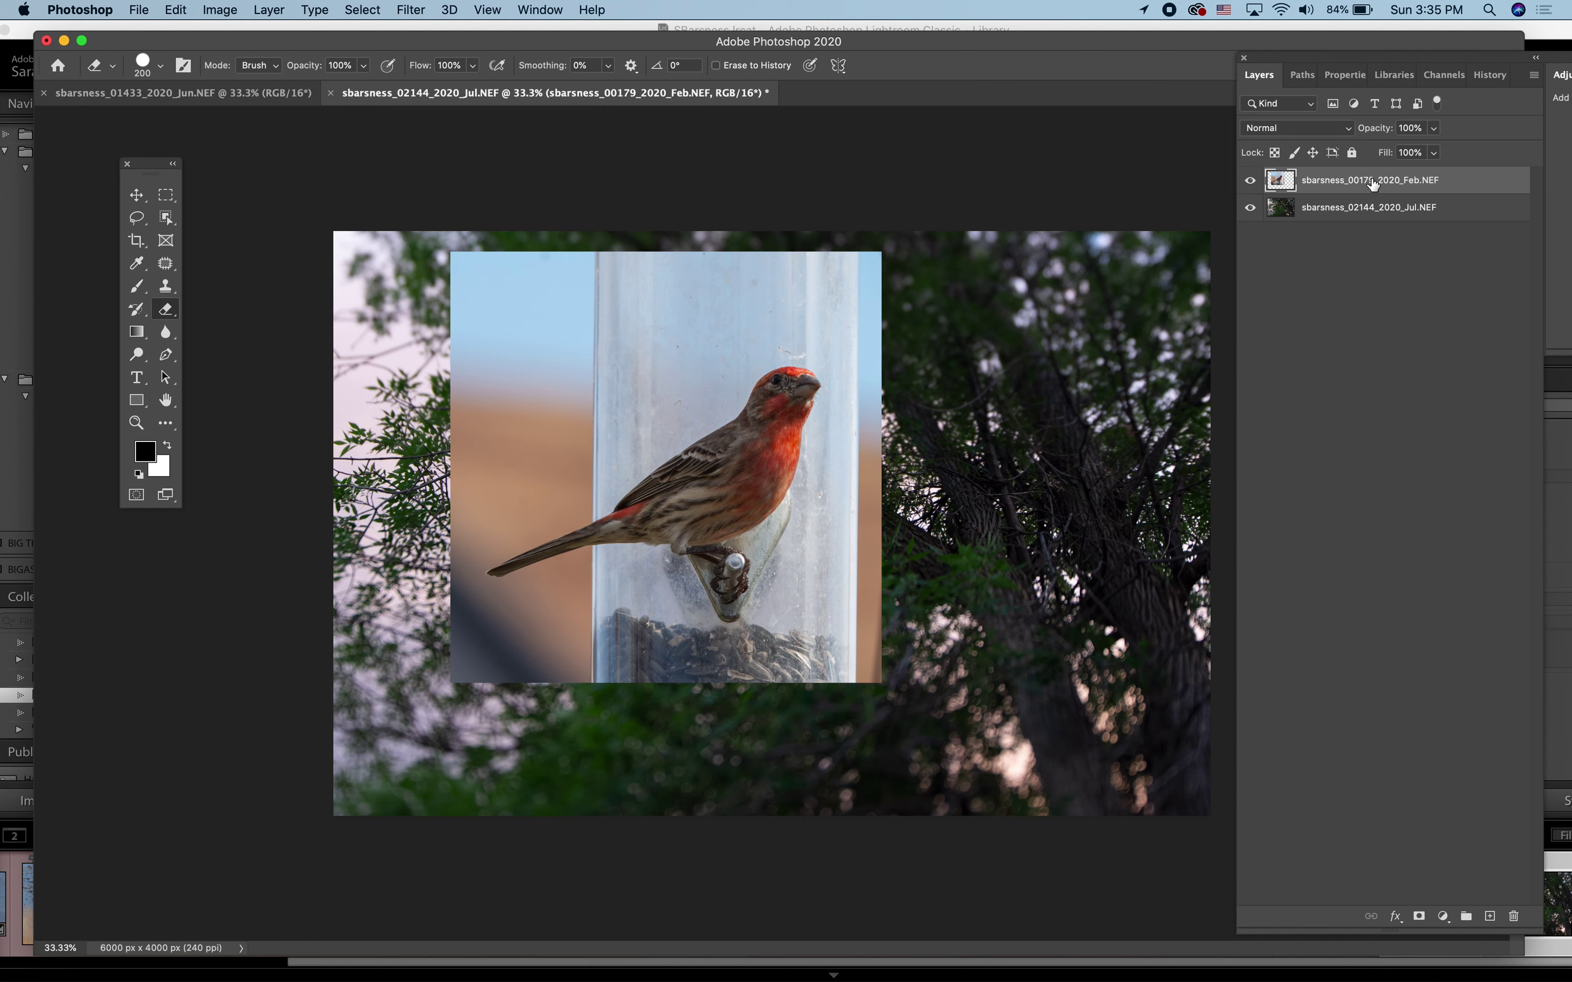
{"action": "left_click", "coordinate": [1433, 153]}
{"action": "left_click_drag", "start_coordinate": [1403, 156], "coordinate": [1392, 159]}
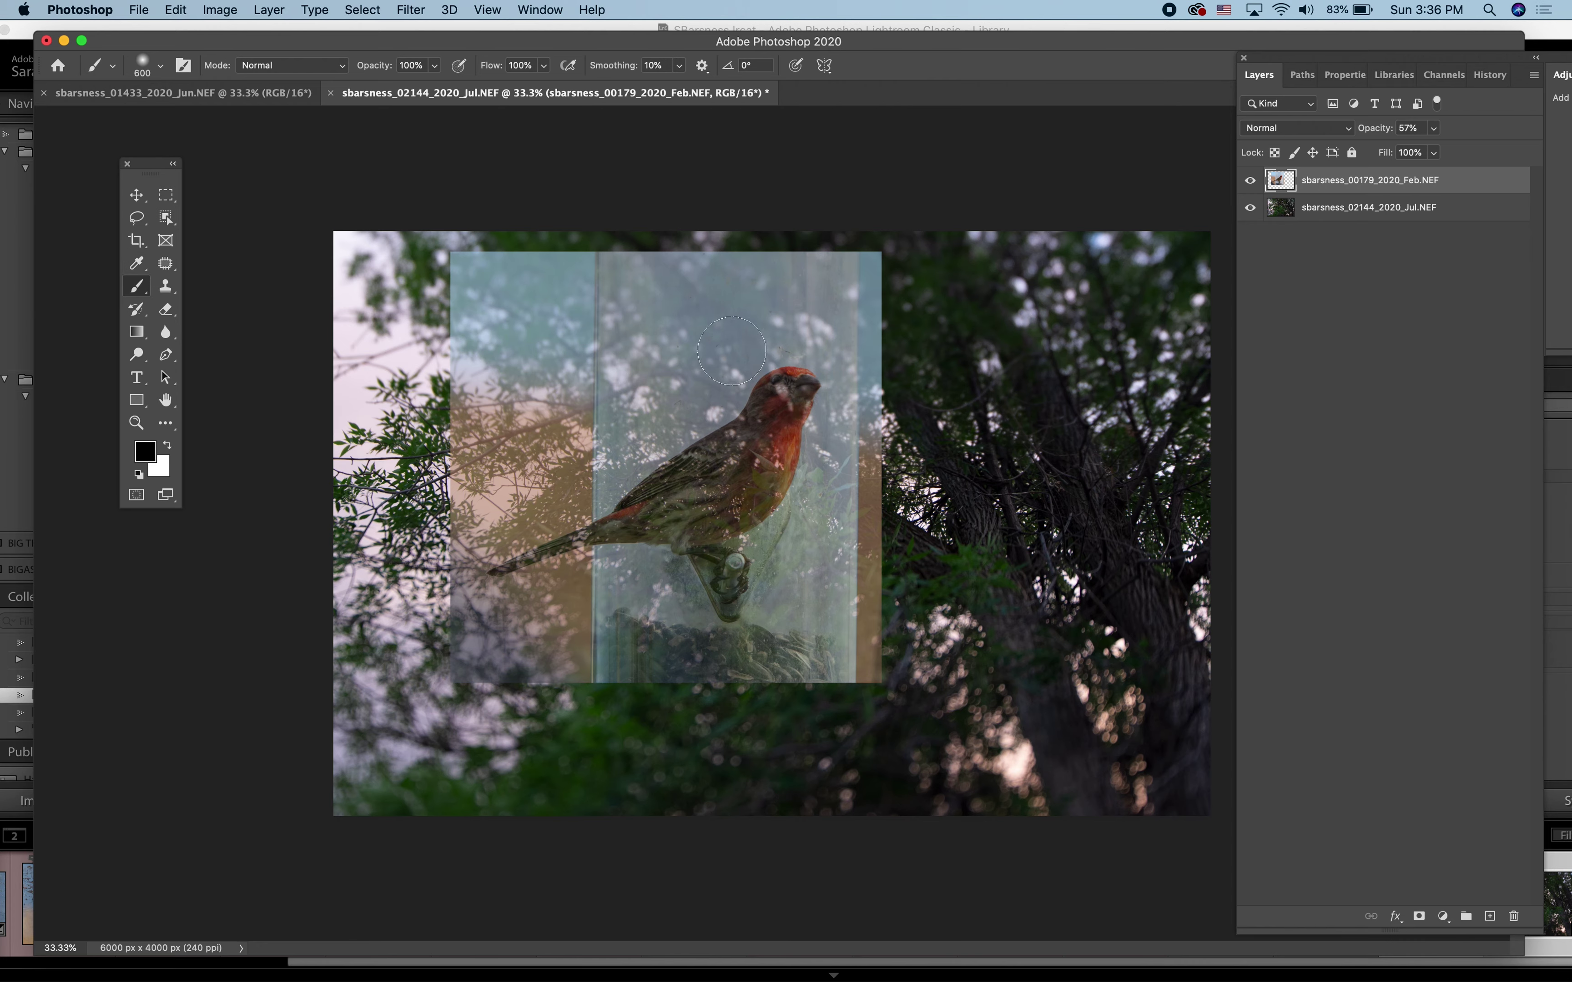
{"action": "left_click", "coordinate": [137, 200]}
{"action": "left_click_drag", "start_coordinate": [649, 411], "coordinate": [673, 518]}
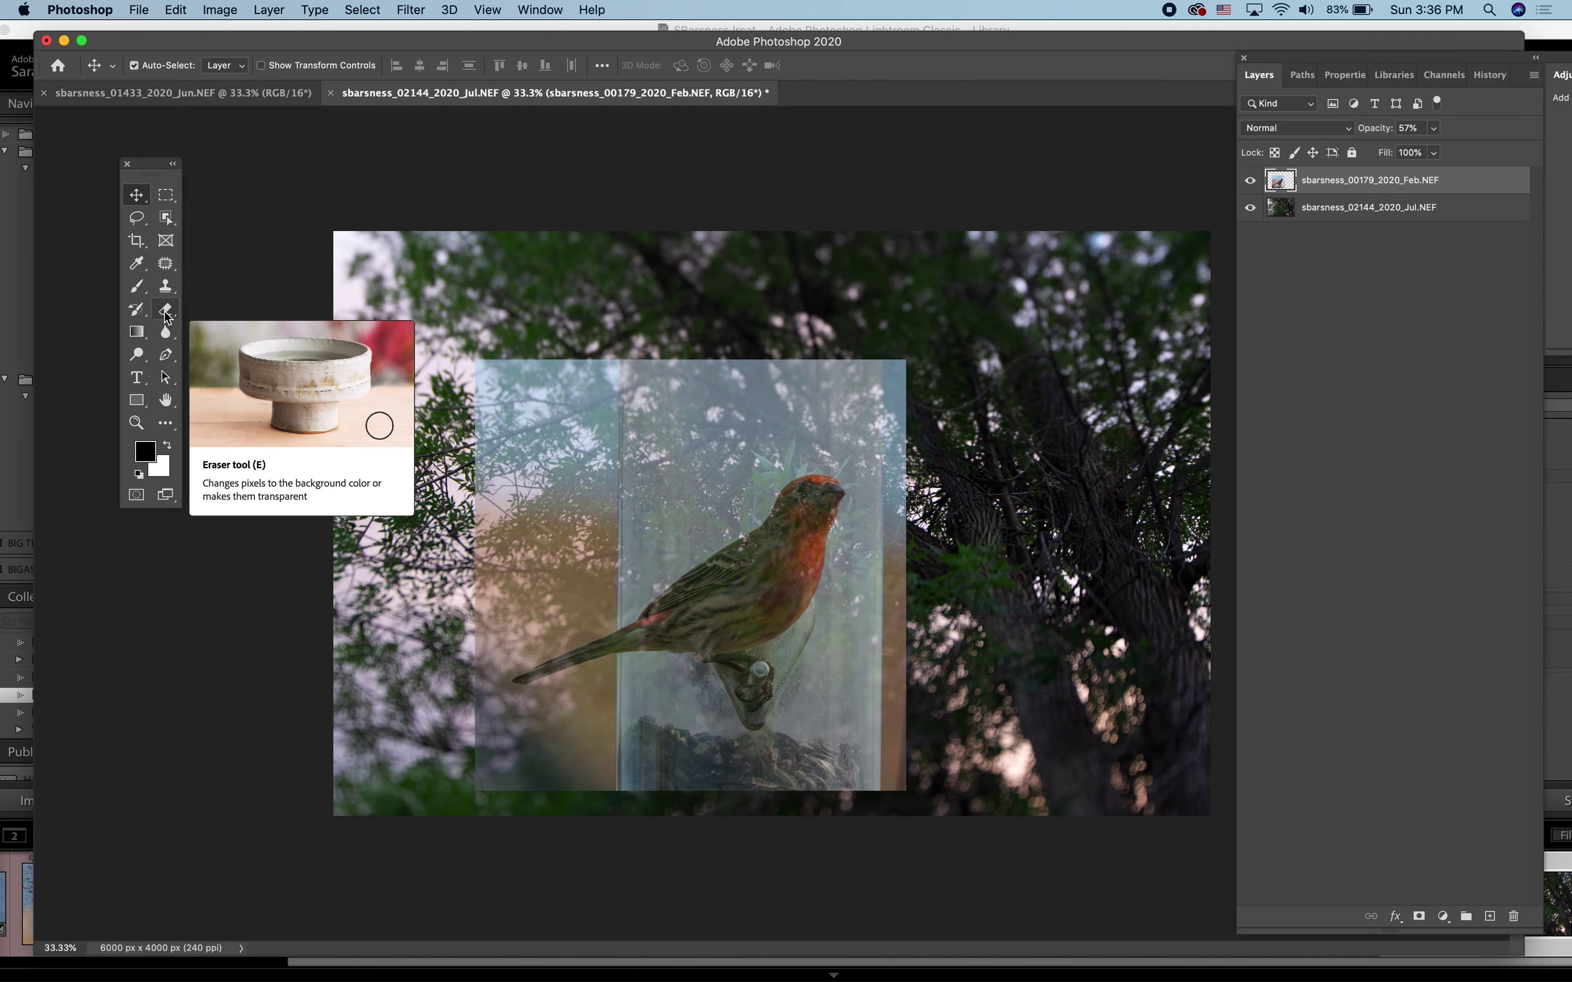
Erase the feeder background around the translucent finch with a soft-edged 1040 px Eraser
{"action": "left_click", "coordinate": [166, 309]}
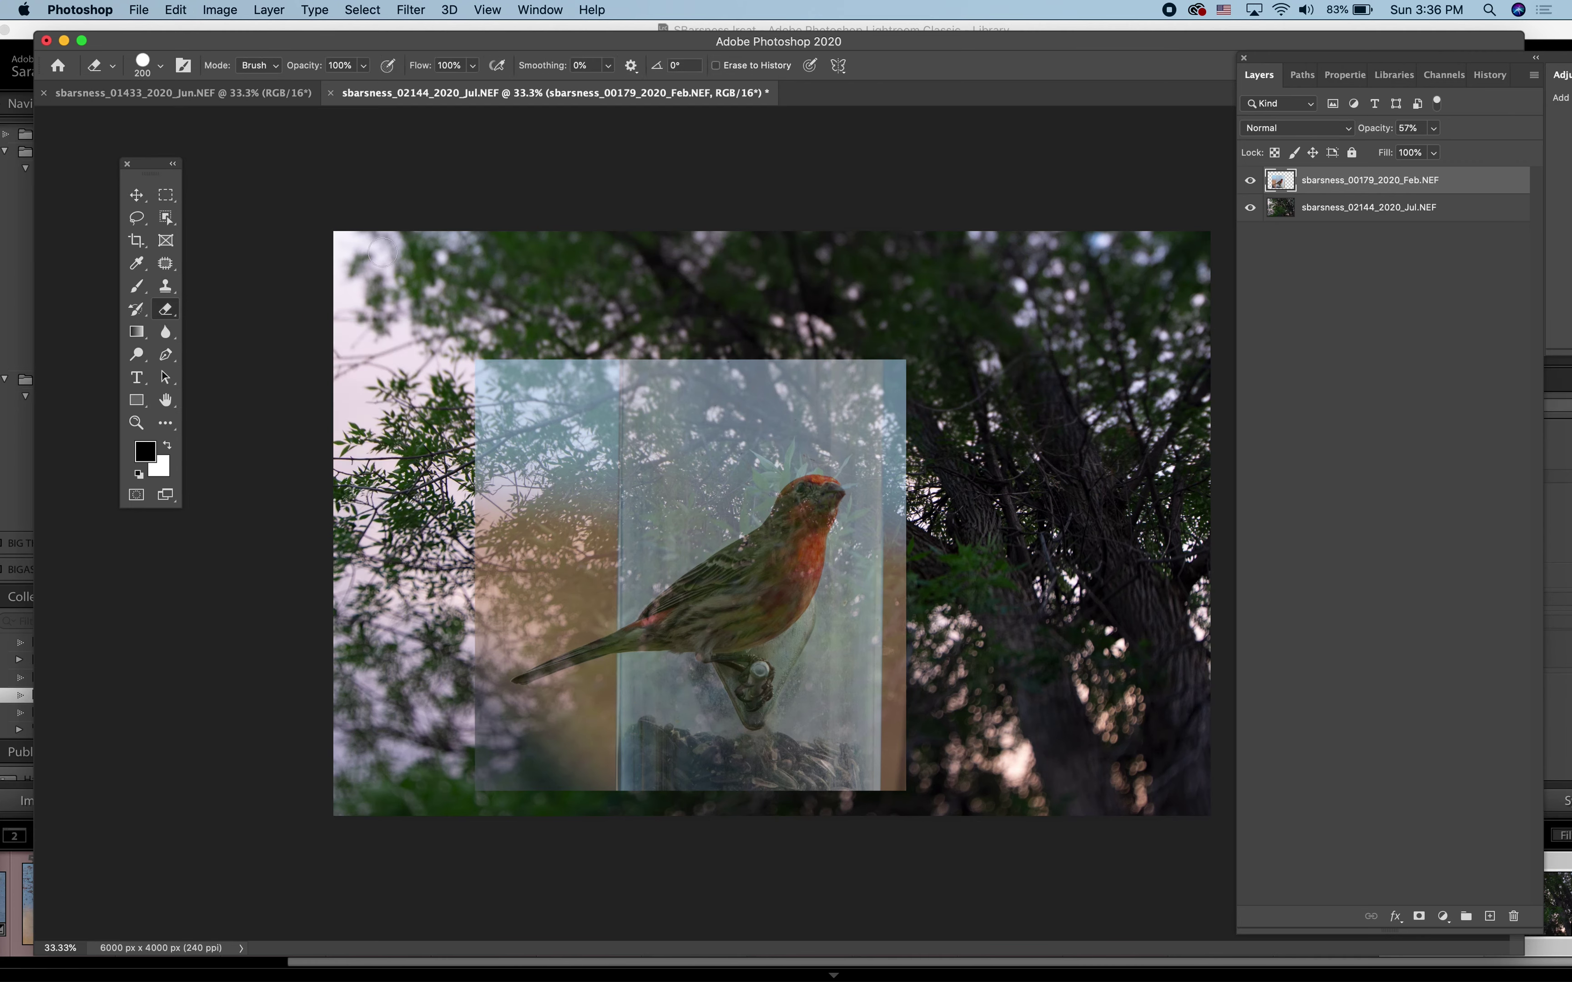
{"action": "left_click", "coordinate": [161, 67]}
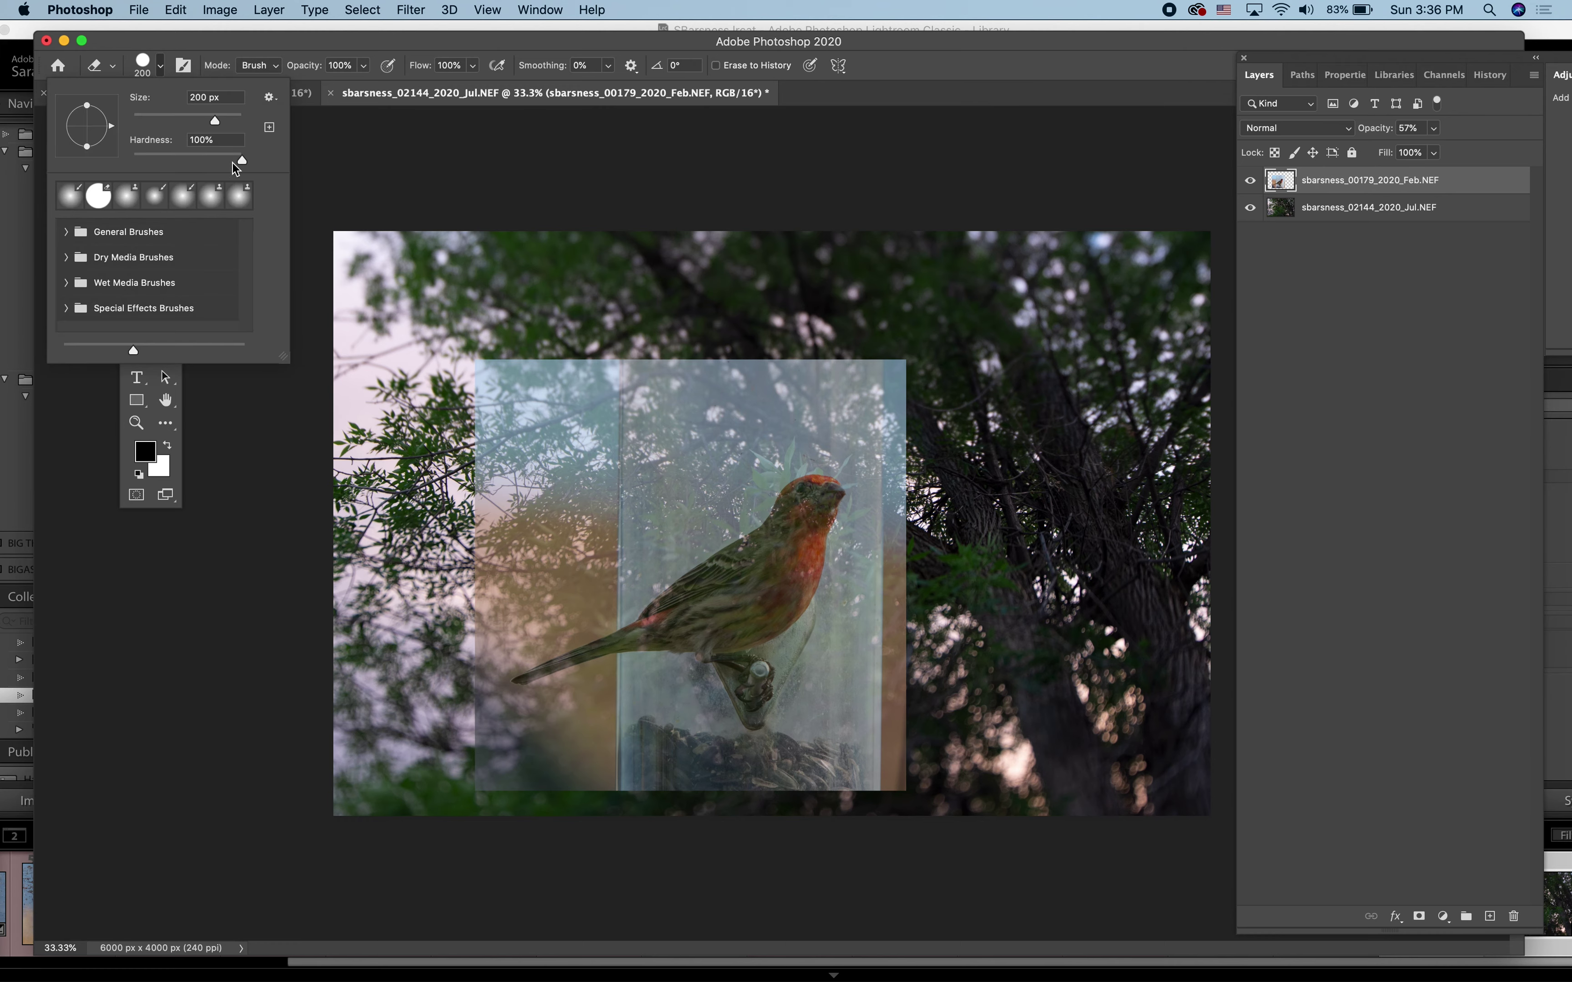
{"action": "left_click_drag", "start_coordinate": [243, 161], "coordinate": [131, 161]}
{"action": "left_click_drag", "start_coordinate": [219, 121], "coordinate": [222, 123]}
{"action": "left_click_drag", "start_coordinate": [226, 123], "coordinate": [230, 123]}
{"action": "left_click_drag", "start_coordinate": [226, 123], "coordinate": [232, 123]}
{"action": "mouse_move", "coordinate": [913, 585]}
{"action": "left_mouse_down"}
{"action": "mouse_move", "coordinate": [876, 739]}
{"action": "mouse_move", "coordinate": [831, 776]}
{"action": "mouse_move", "coordinate": [946, 480]}
{"action": "mouse_move", "coordinate": [949, 441]}
{"action": "mouse_move", "coordinate": [899, 361]}
{"action": "mouse_move", "coordinate": [769, 352]}
{"action": "mouse_move", "coordinate": [509, 374]}
{"action": "mouse_move", "coordinate": [434, 468]}
{"action": "mouse_move", "coordinate": [558, 402]}
{"action": "mouse_move", "coordinate": [667, 379]}
{"action": "mouse_move", "coordinate": [732, 315]}
{"action": "mouse_move", "coordinate": [454, 526]}
{"action": "left_mouse_up"}
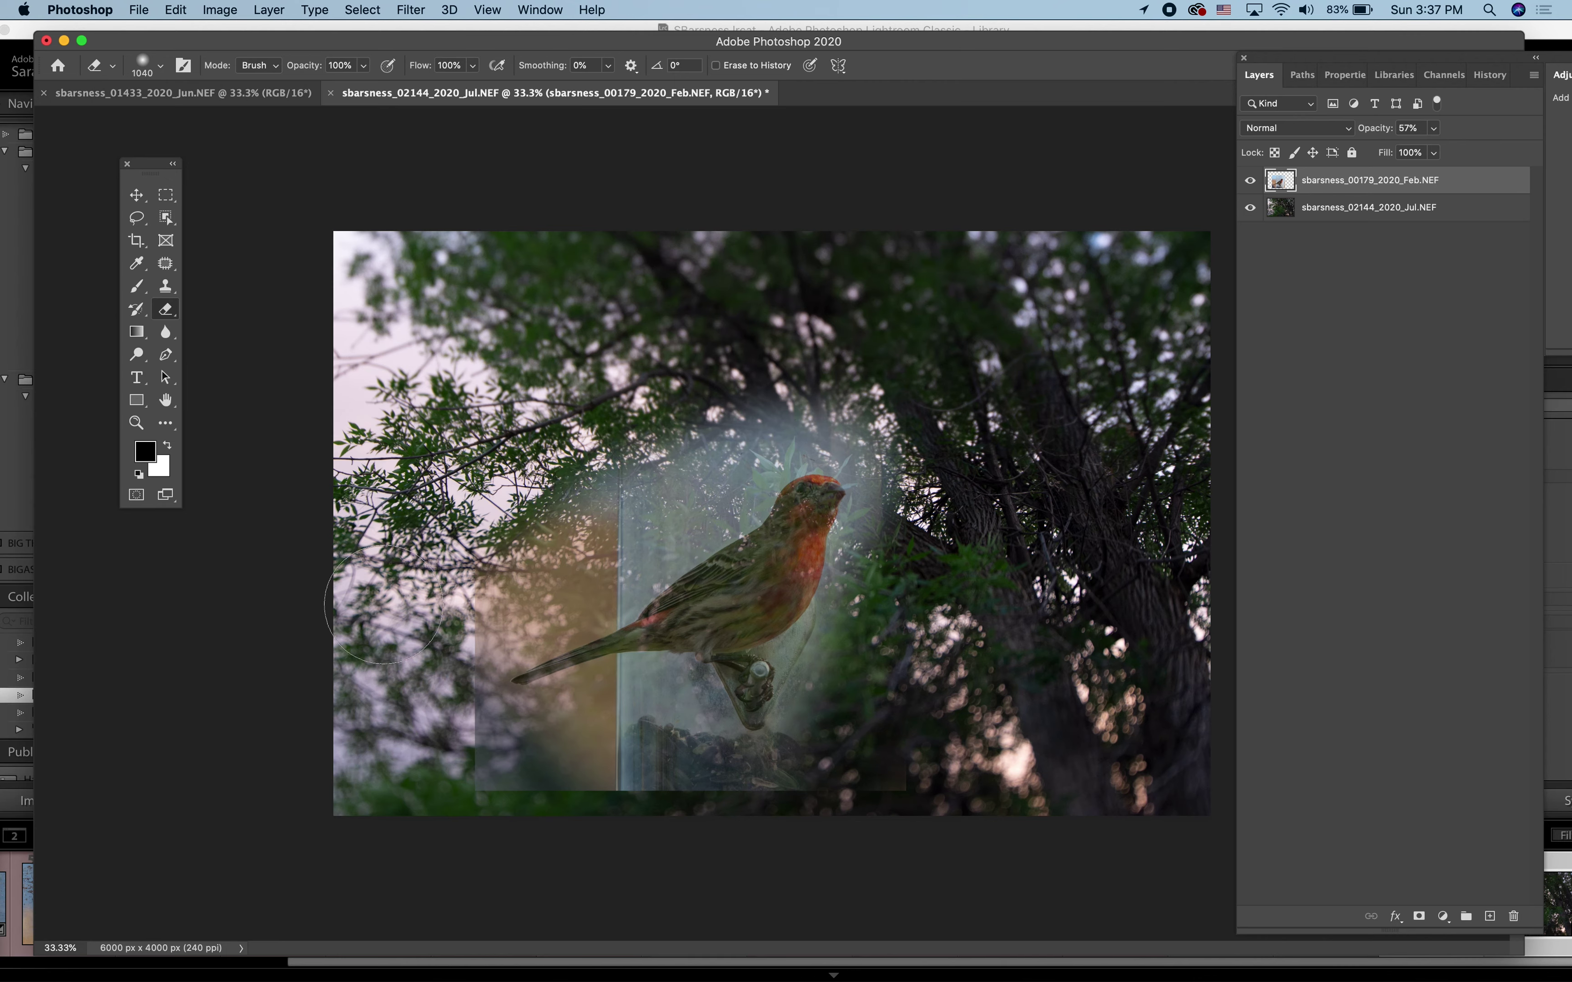
{"action": "mouse_move", "coordinate": [453, 778]}
{"action": "left_mouse_down"}
{"action": "mouse_move", "coordinate": [717, 817]}
{"action": "mouse_move", "coordinate": [789, 815]}
{"action": "mouse_move", "coordinate": [871, 754]}
{"action": "left_mouse_up"}
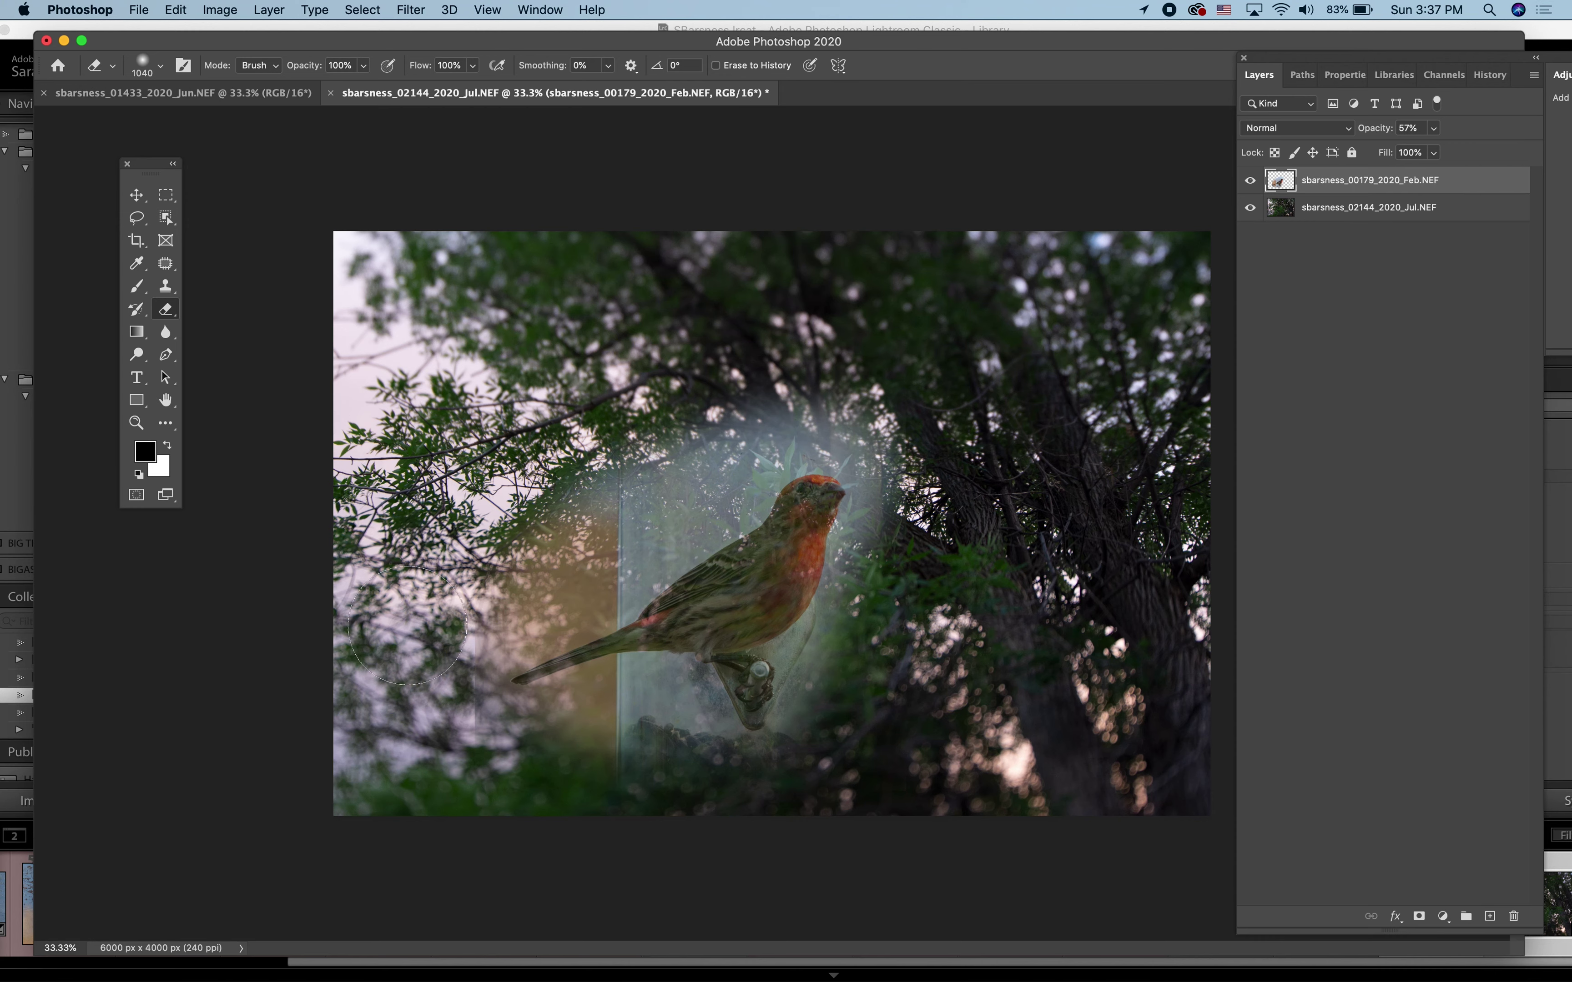
{"action": "left_click_drag", "start_coordinate": [422, 650], "coordinate": [433, 684]}
Undo the eraser strokes, the last move and the opacity change on the finch layer
{"action": "left_click", "coordinate": [1487, 74]}
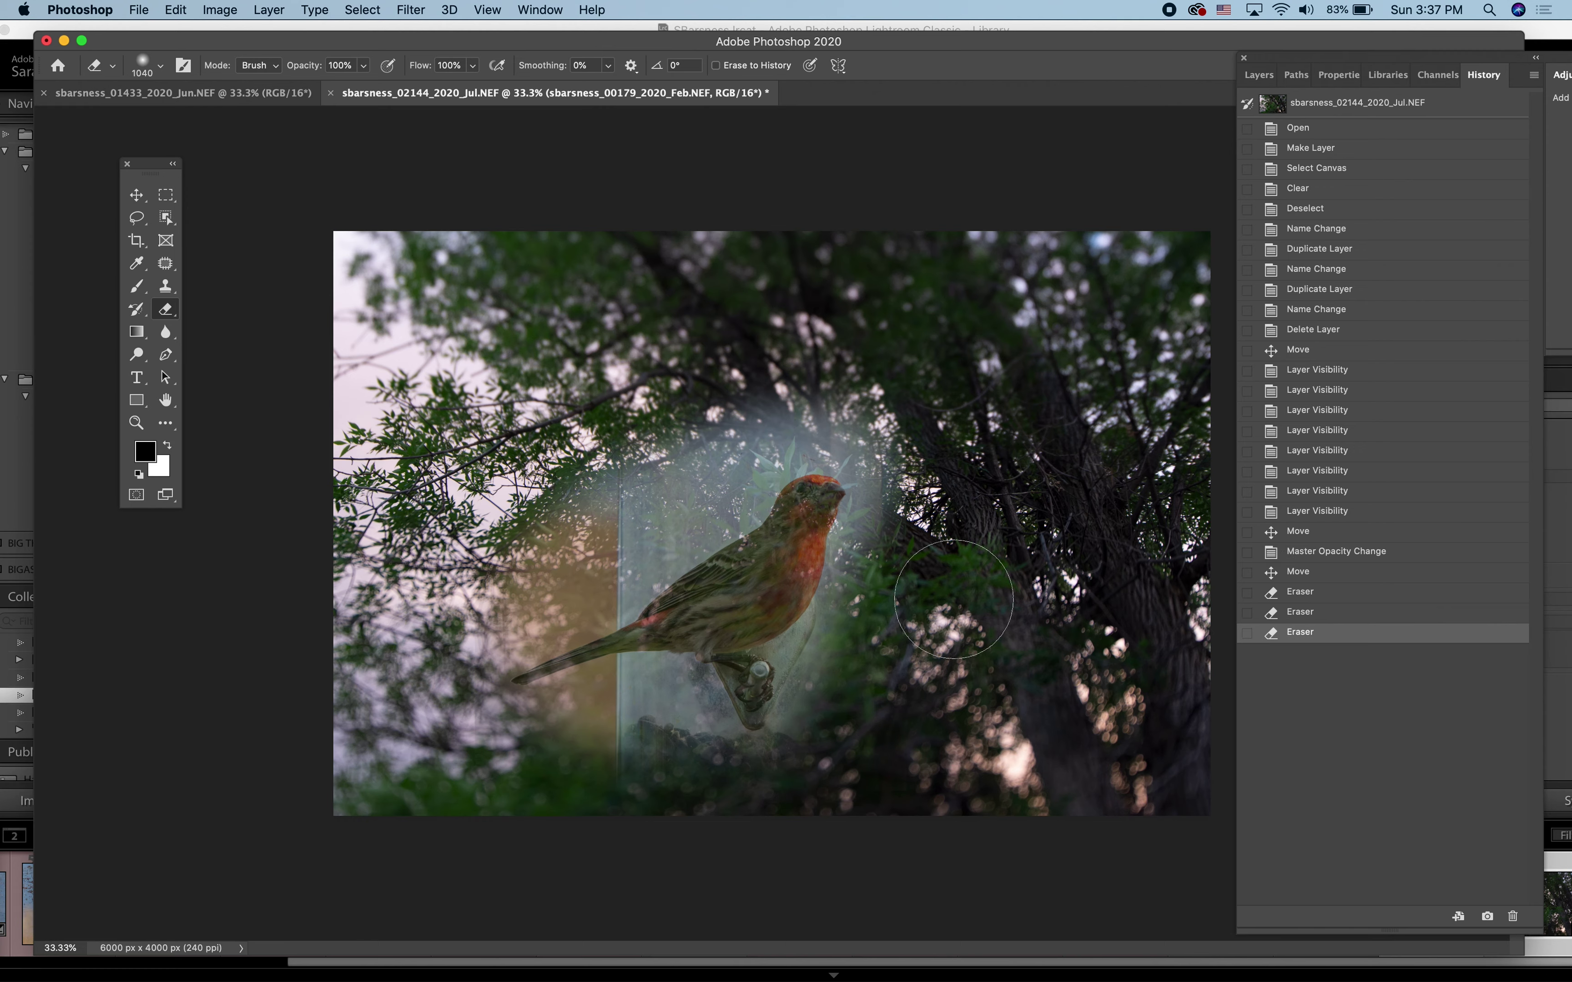
{"action": "left_click", "coordinate": [1258, 75]}
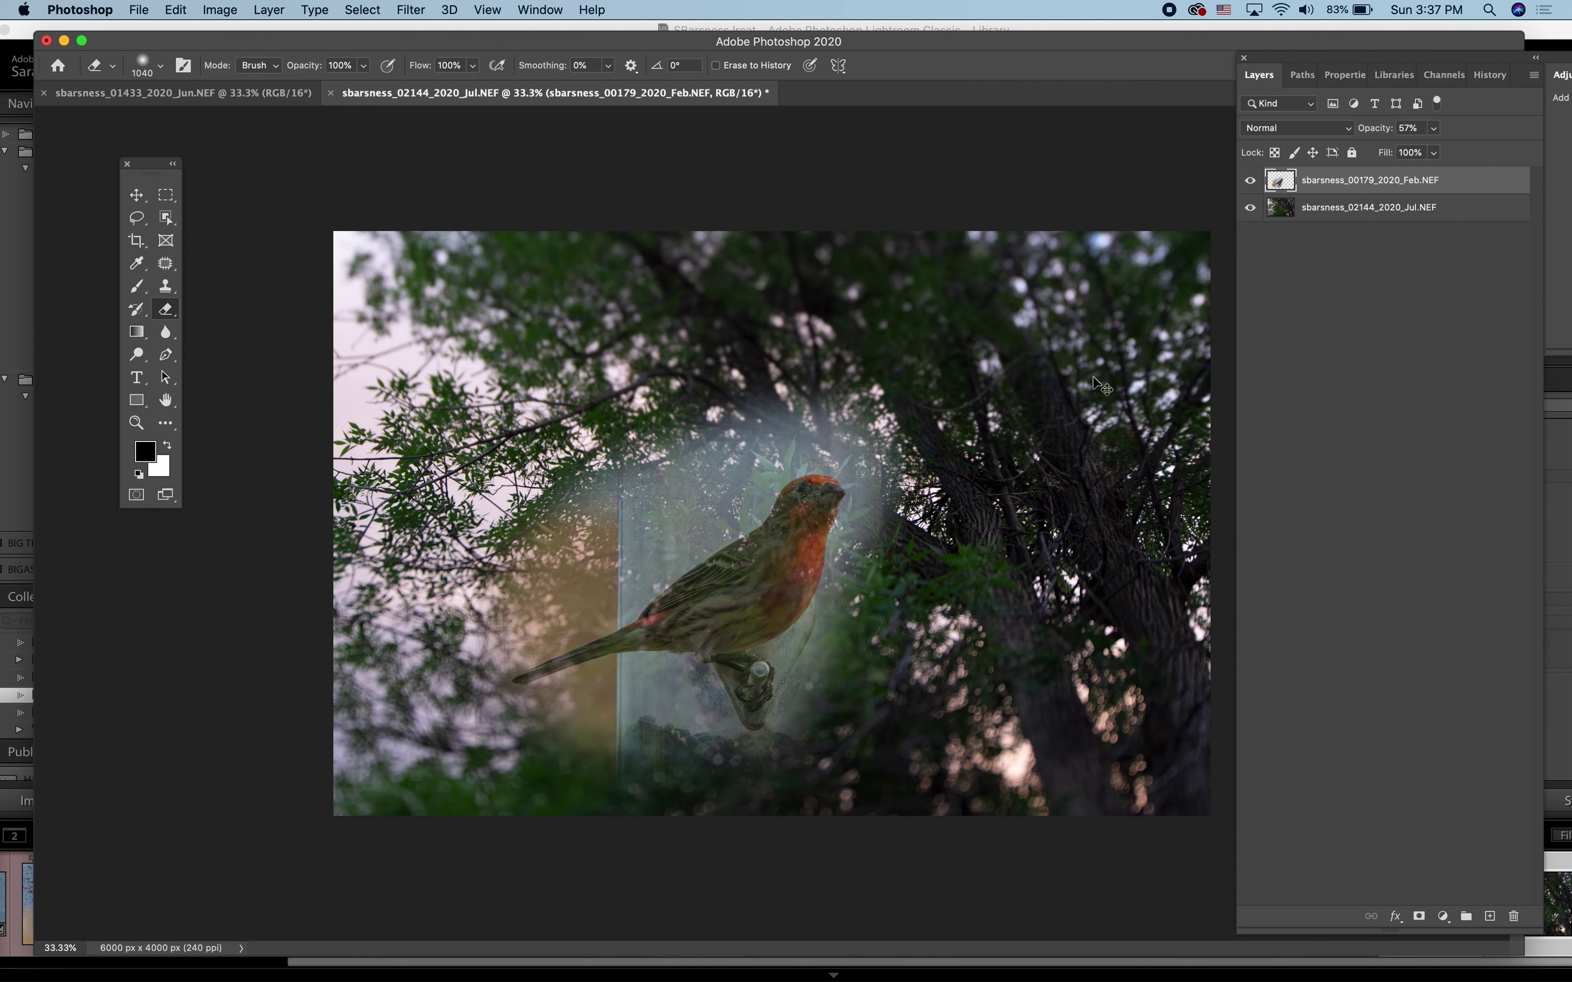
{"action": "key", "text": "super+z"}
{"action": "key", "text": "super+z"}
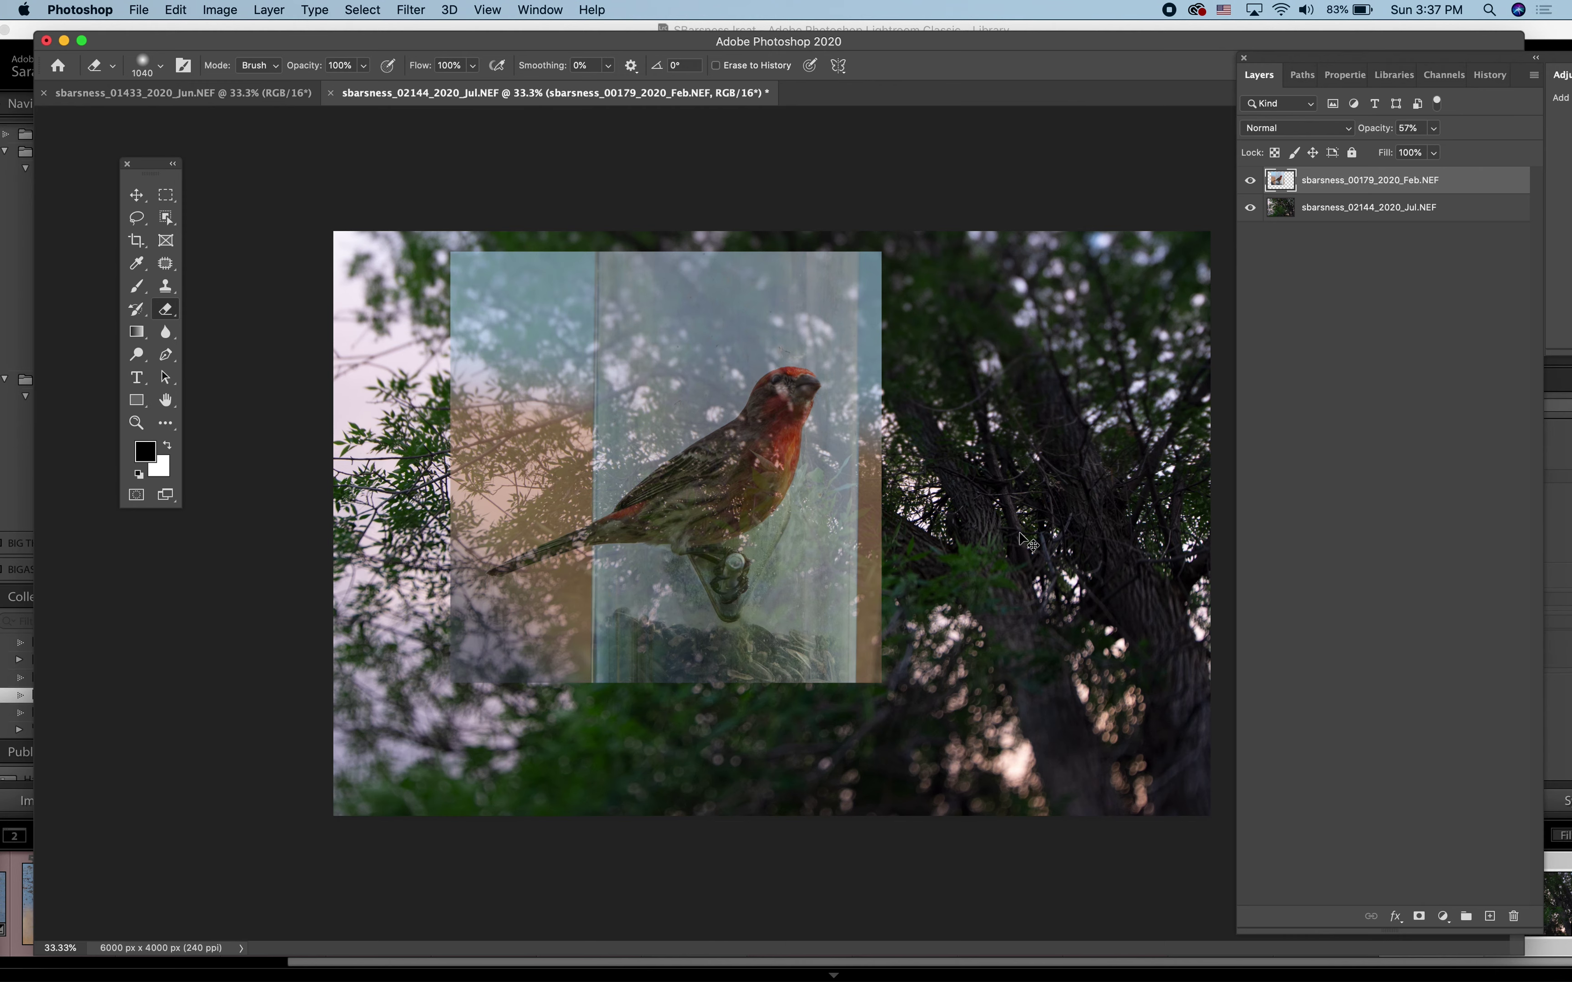
{"action": "key", "text": "super+z"}
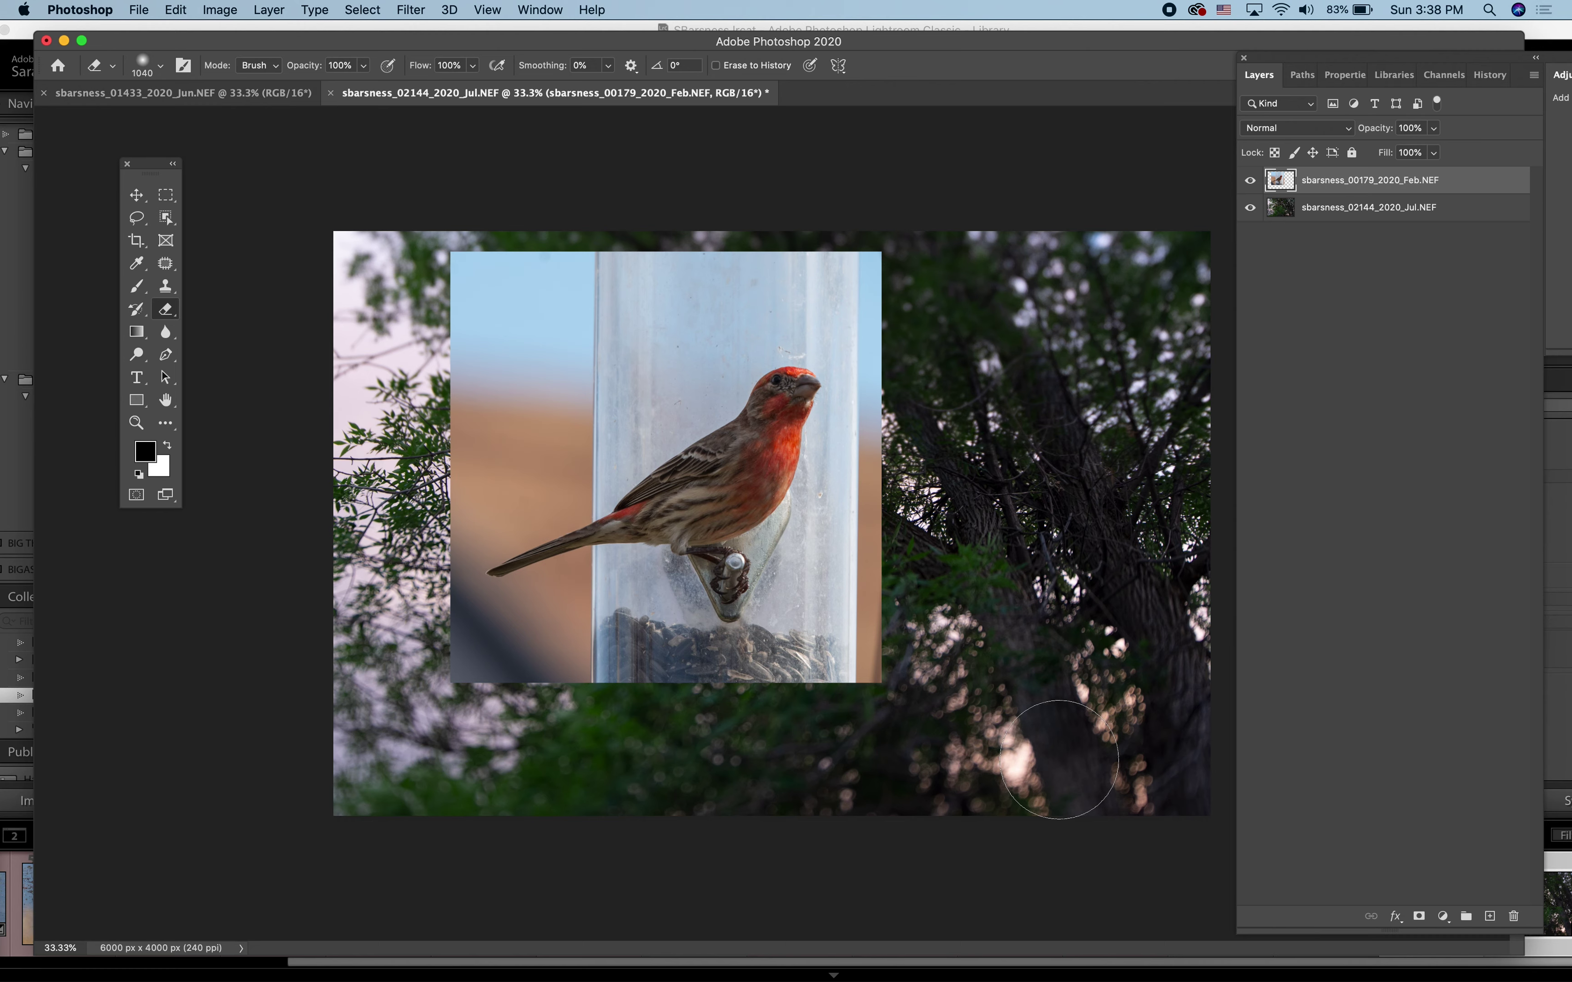
Duplicate the finch photo layer sbarsness_00179_2020_Feb.NEF twice
{"action": "left_click", "coordinate": [1380, 214]}
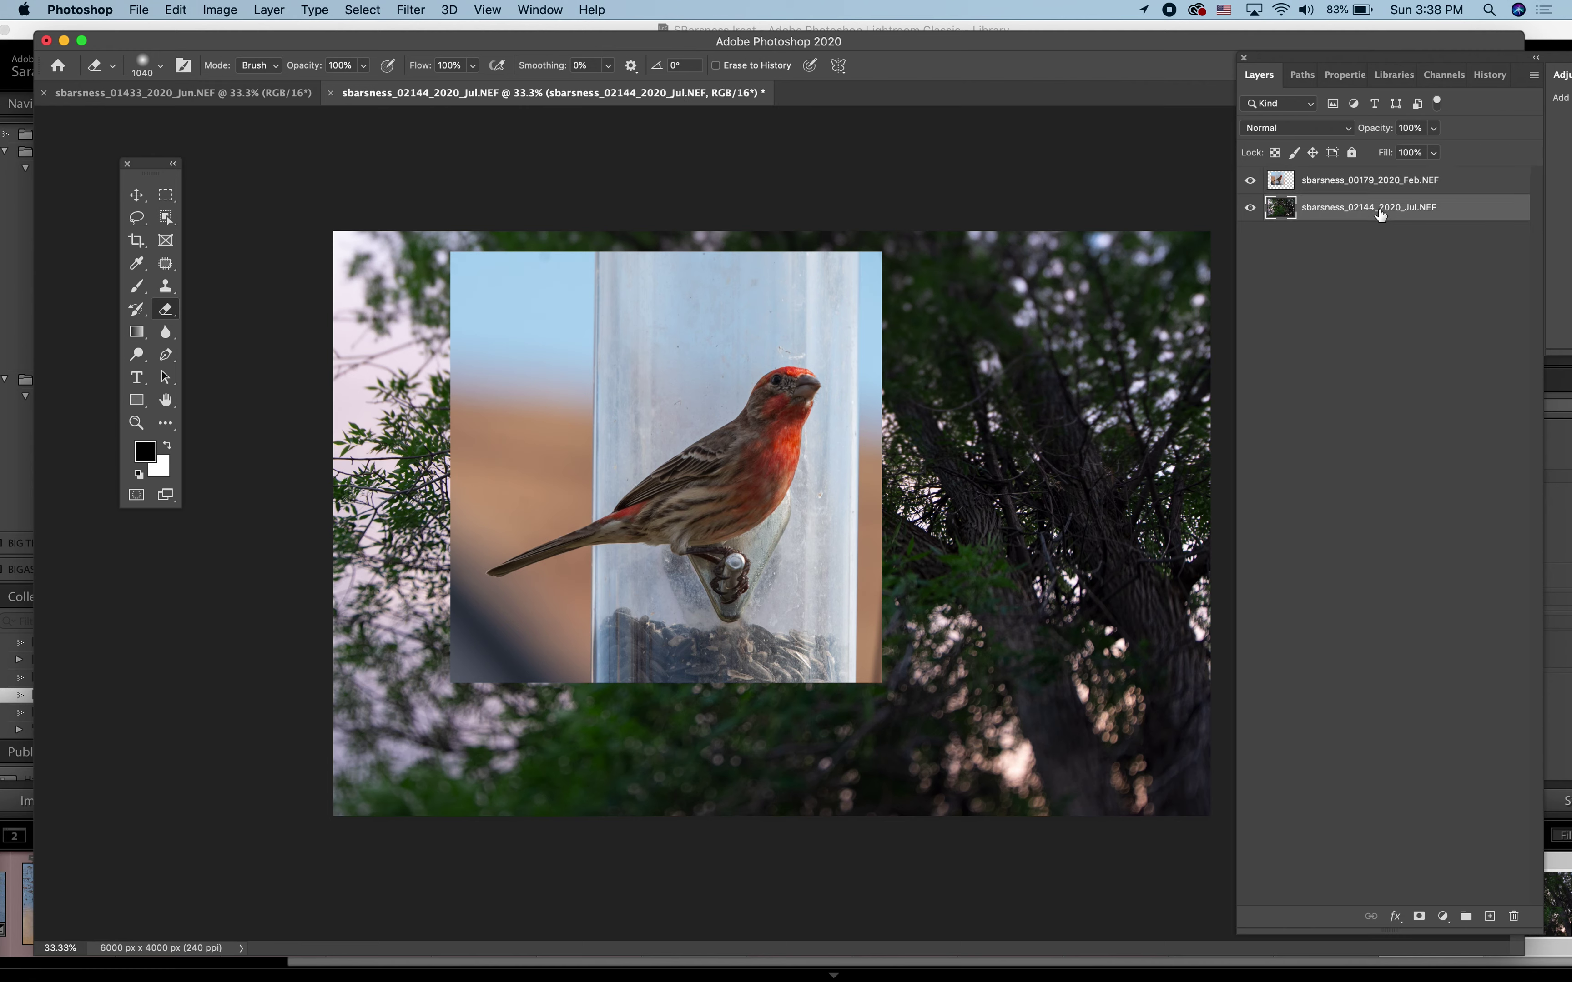
{"action": "left_click", "coordinate": [1380, 180]}
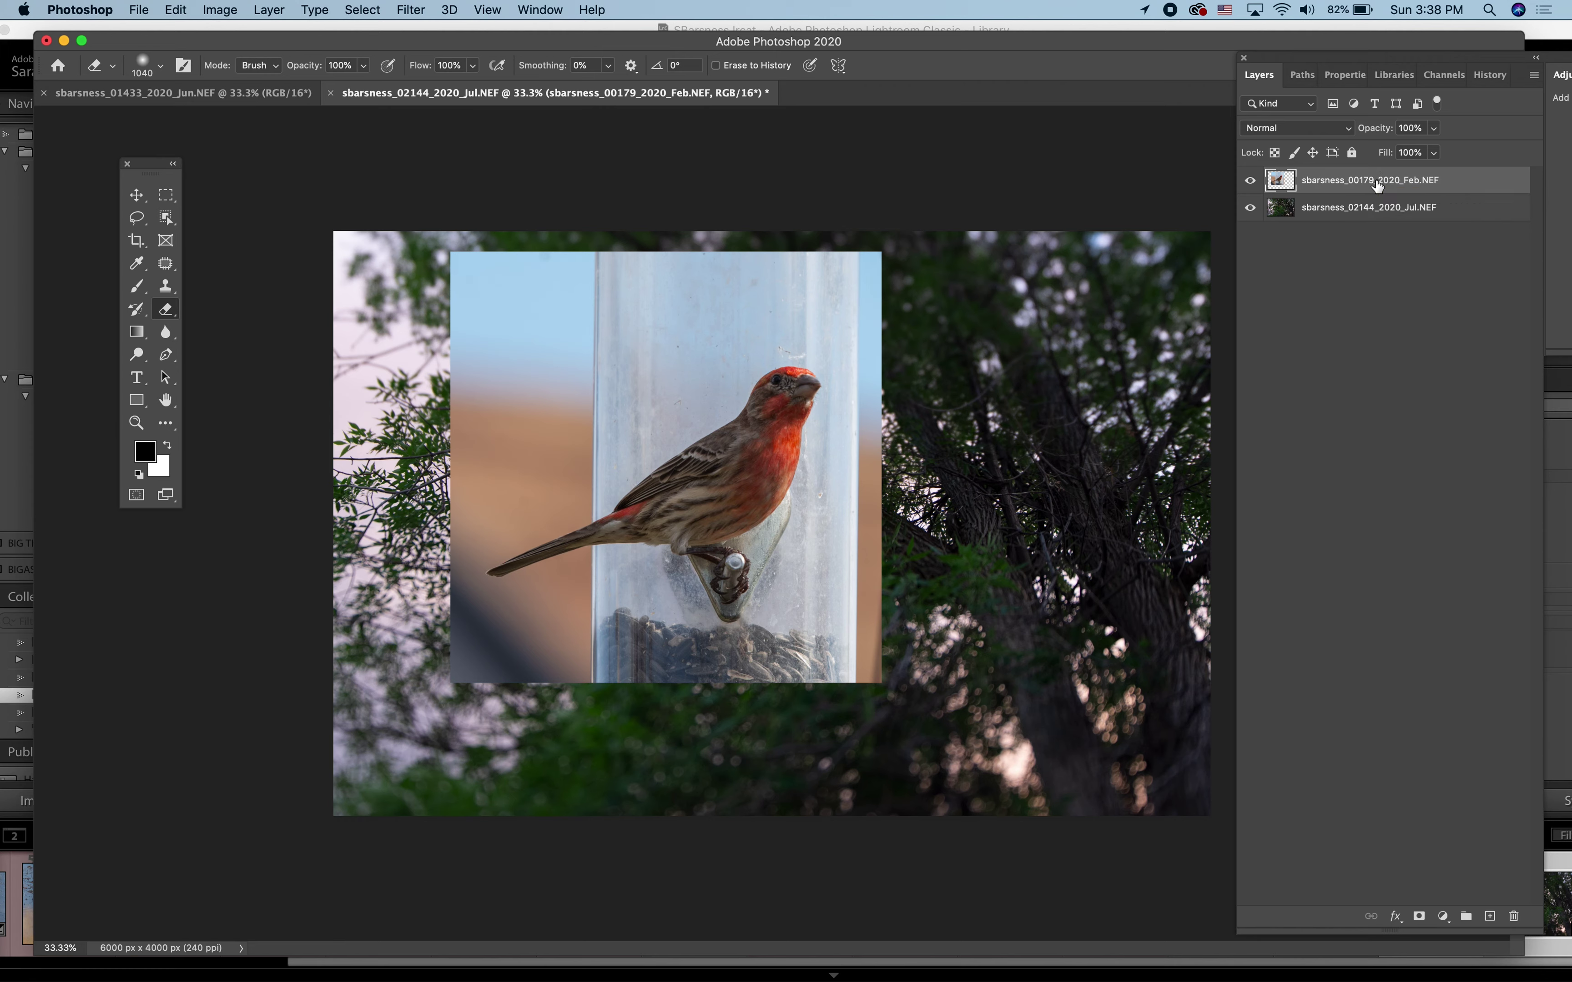
{"action": "key", "text": "cmd+j"}
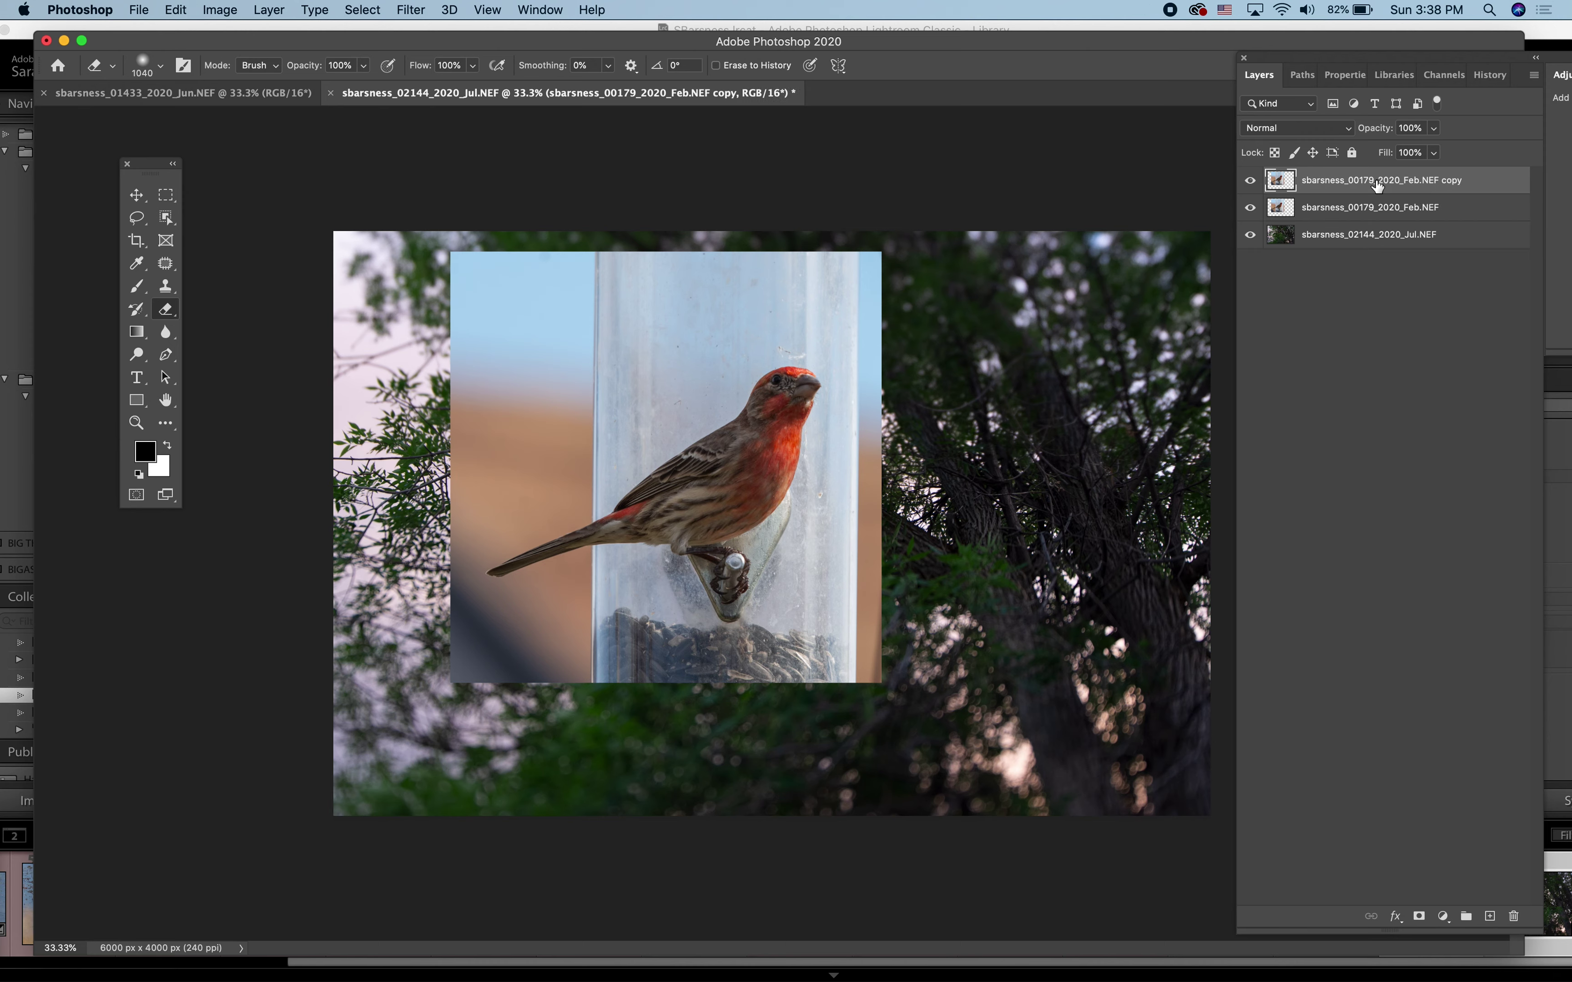
{"action": "key", "text": "super+j"}
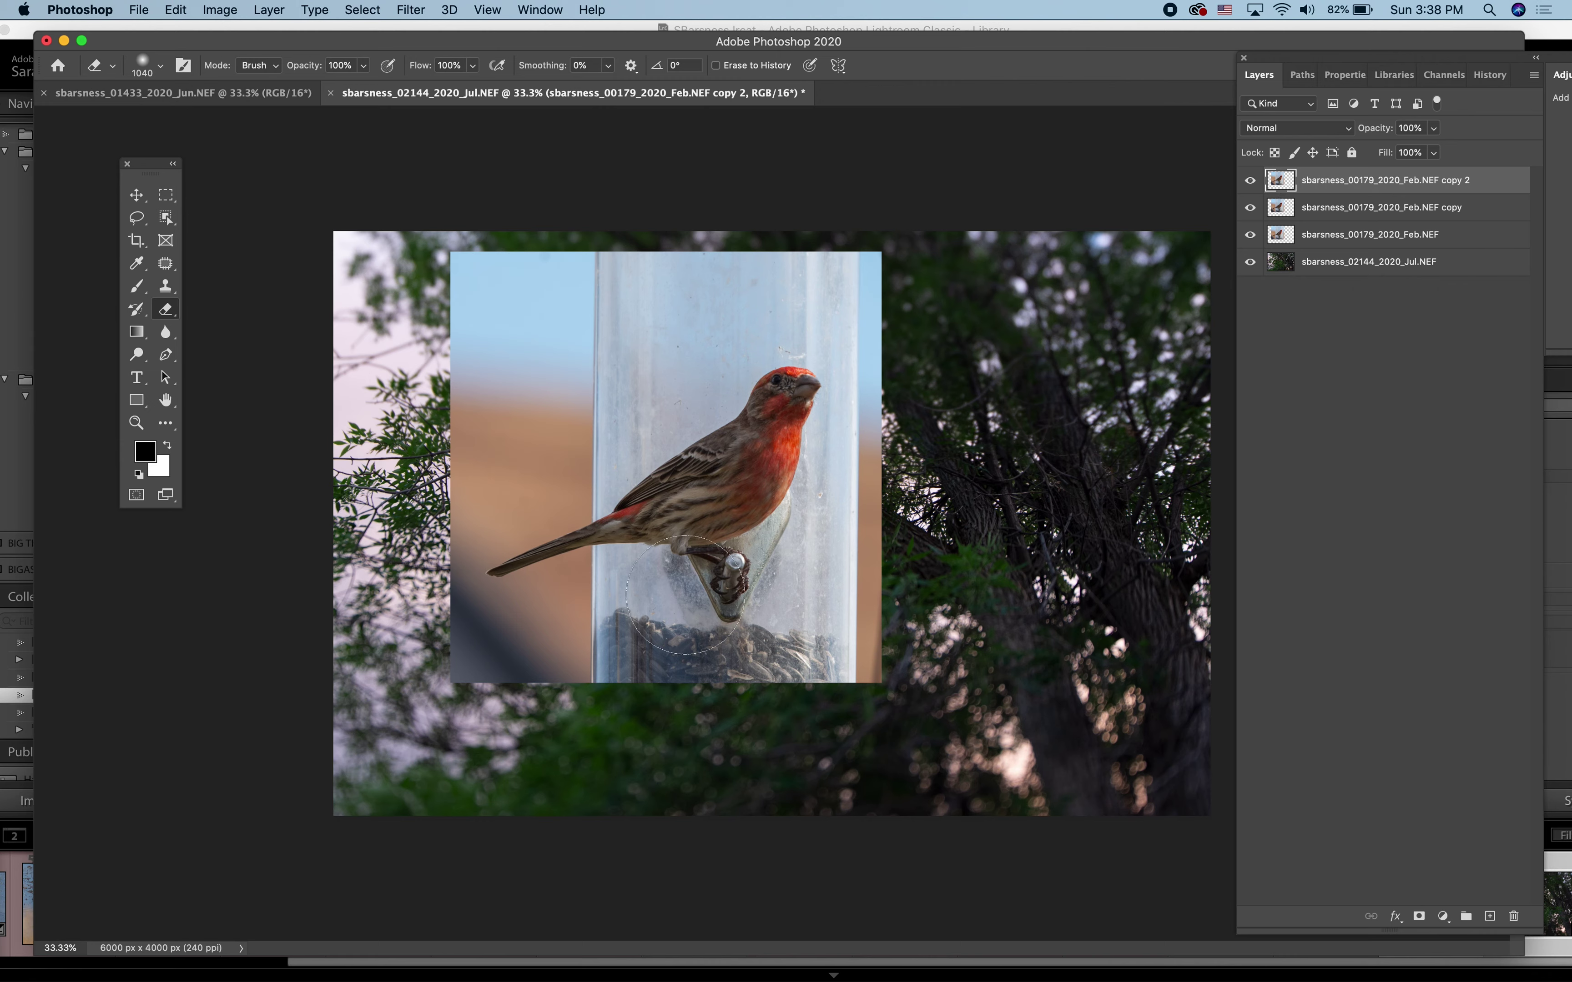
Spread the three finch photo layers across the tree image: copy 2 at lower centre, copy at the left, the original at upper right
{"action": "key", "text": "v"}
{"action": "left_click_drag", "start_coordinate": [671, 410], "coordinate": [874, 514]}
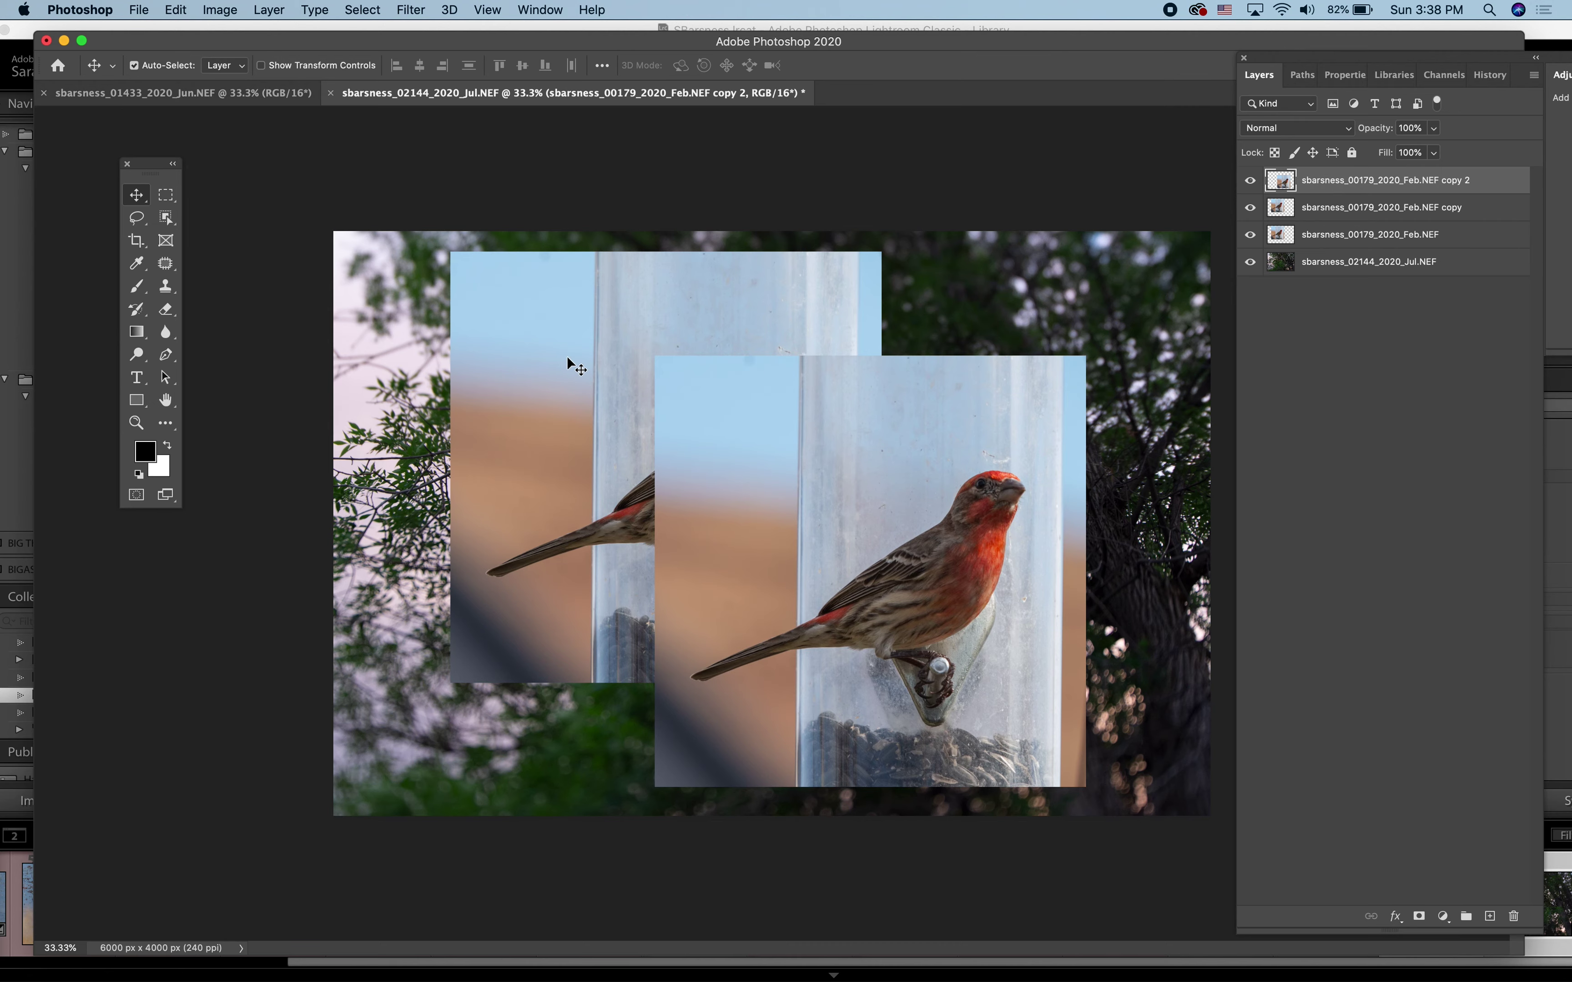
{"action": "left_click", "coordinate": [1335, 207]}
{"action": "left_click_drag", "start_coordinate": [612, 327], "coordinate": [460, 418]}
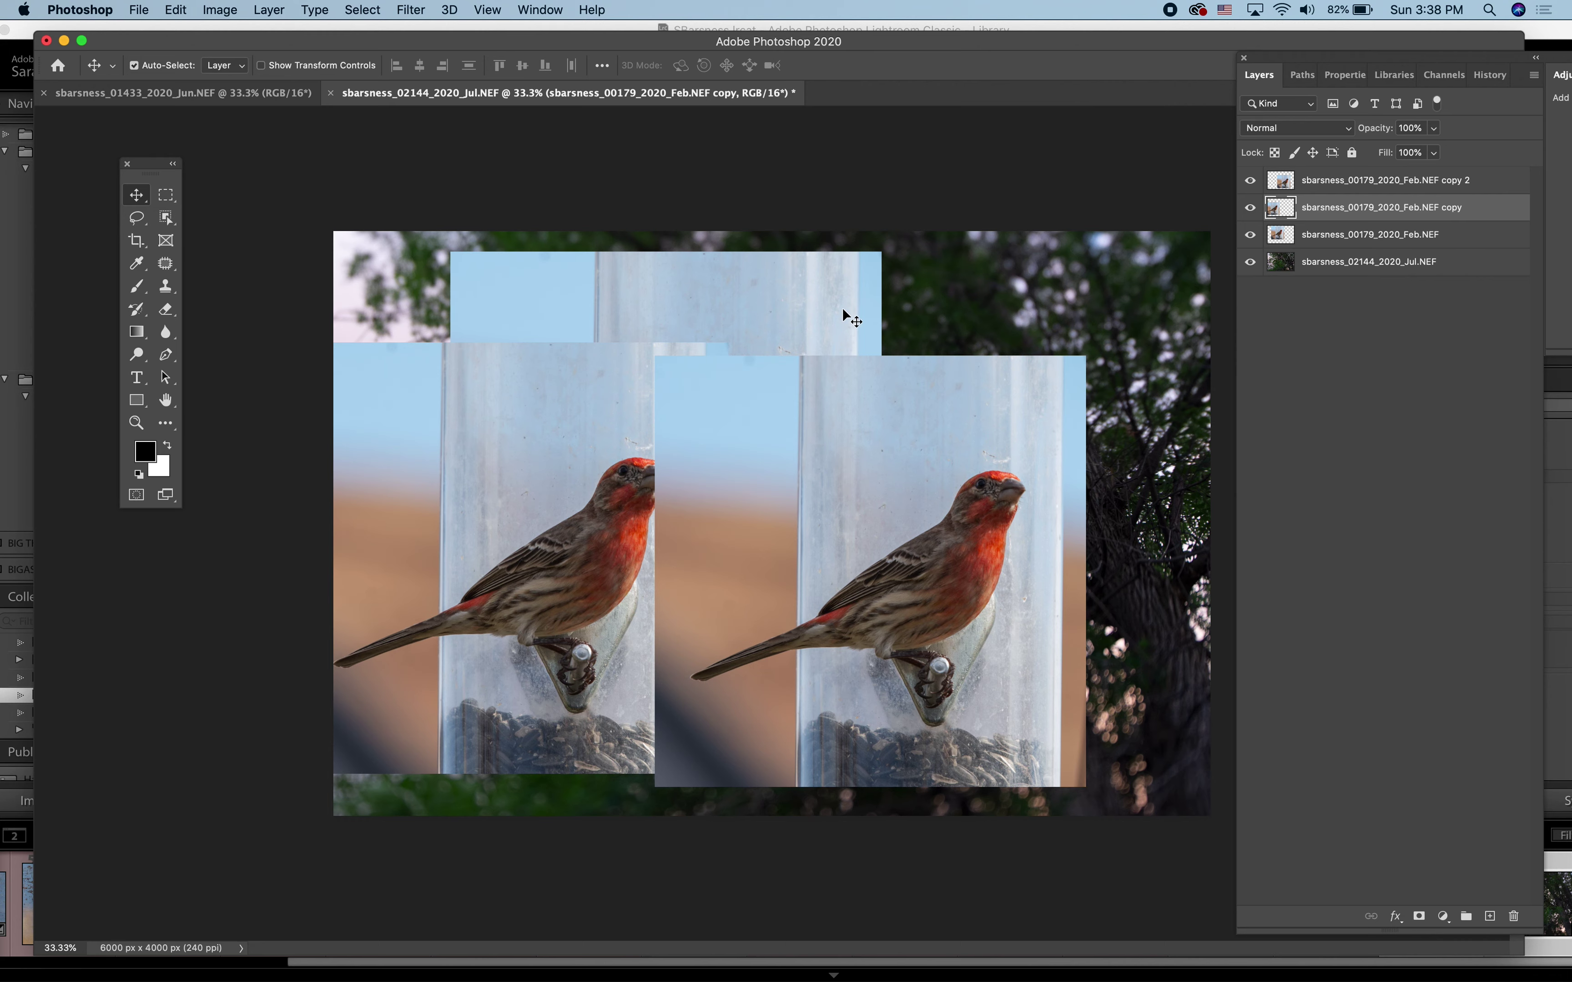
{"action": "left_click", "coordinate": [1398, 235]}
{"action": "left_click_drag", "start_coordinate": [863, 303], "coordinate": [1165, 290]}
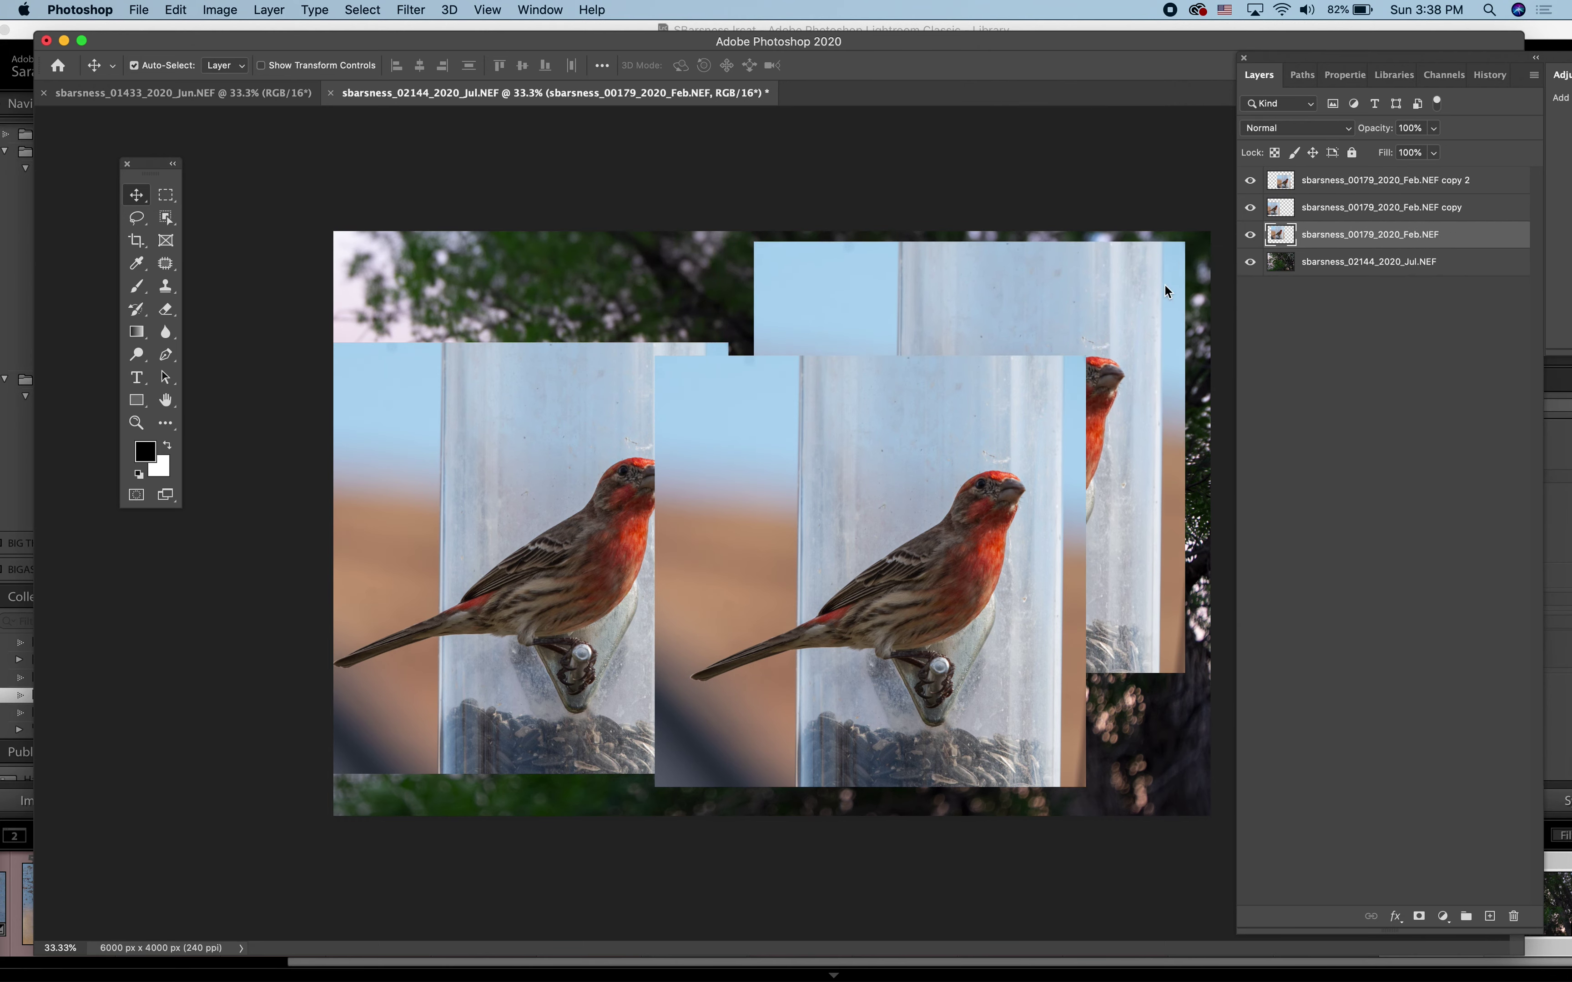
{"action": "left_click", "coordinate": [1350, 182]}
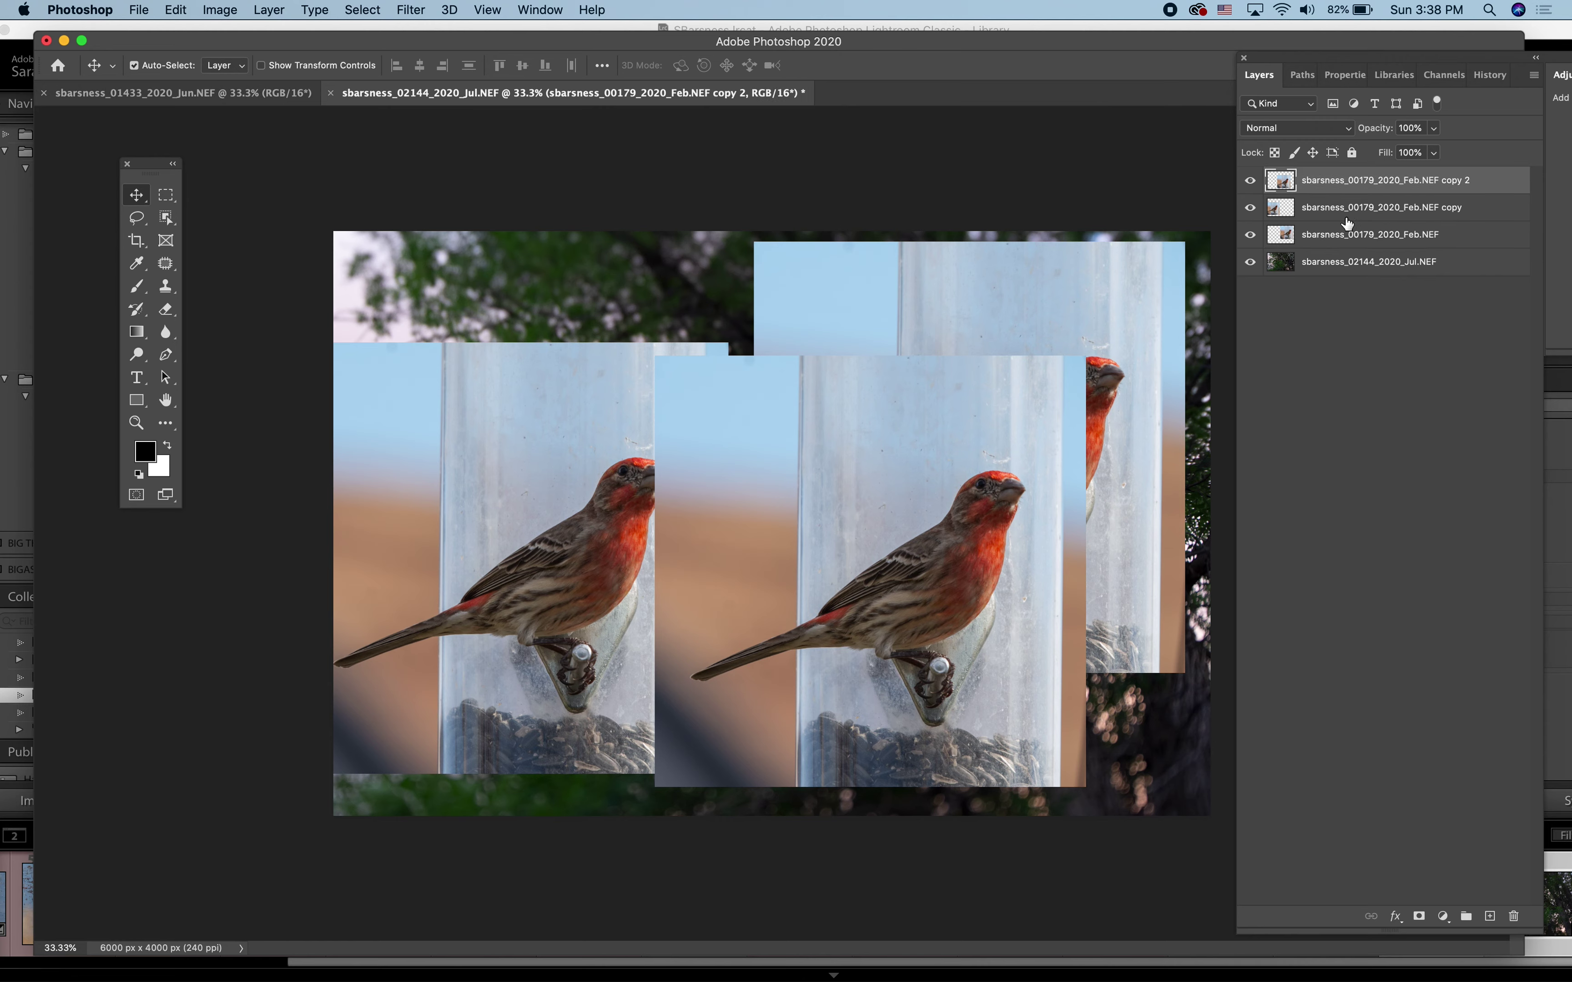
{"action": "left_click_drag", "start_coordinate": [947, 511], "coordinate": [924, 561]}
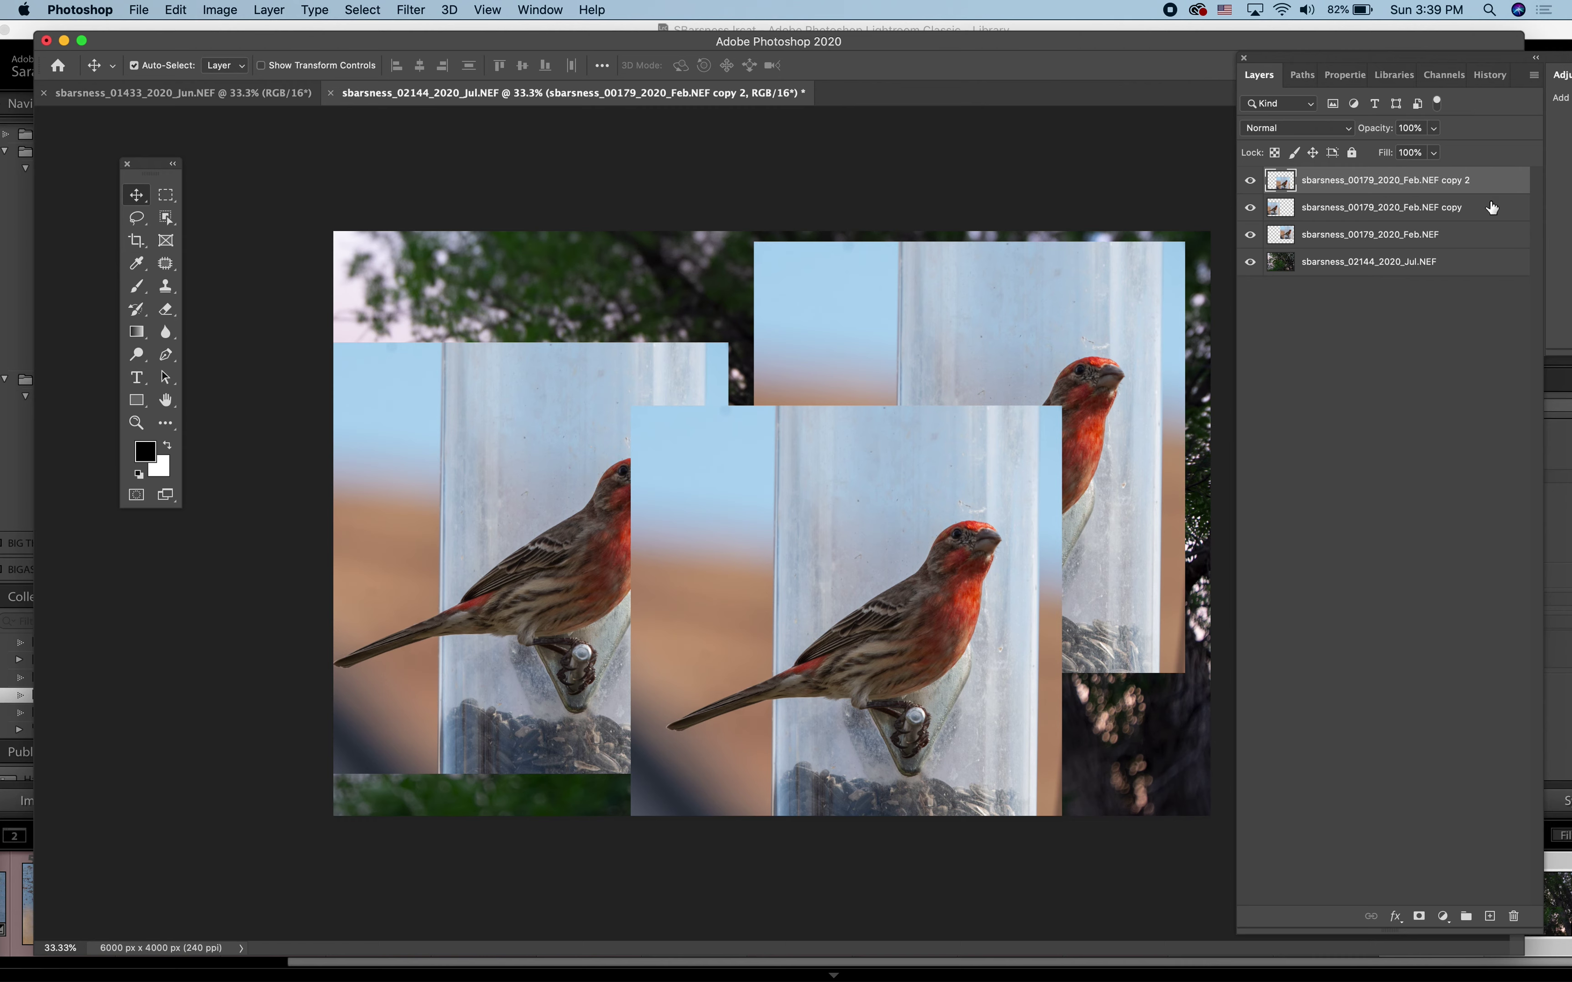
Duplicate the tree photo layer and hide the original tree layer
{"action": "left_click", "coordinate": [1468, 267]}
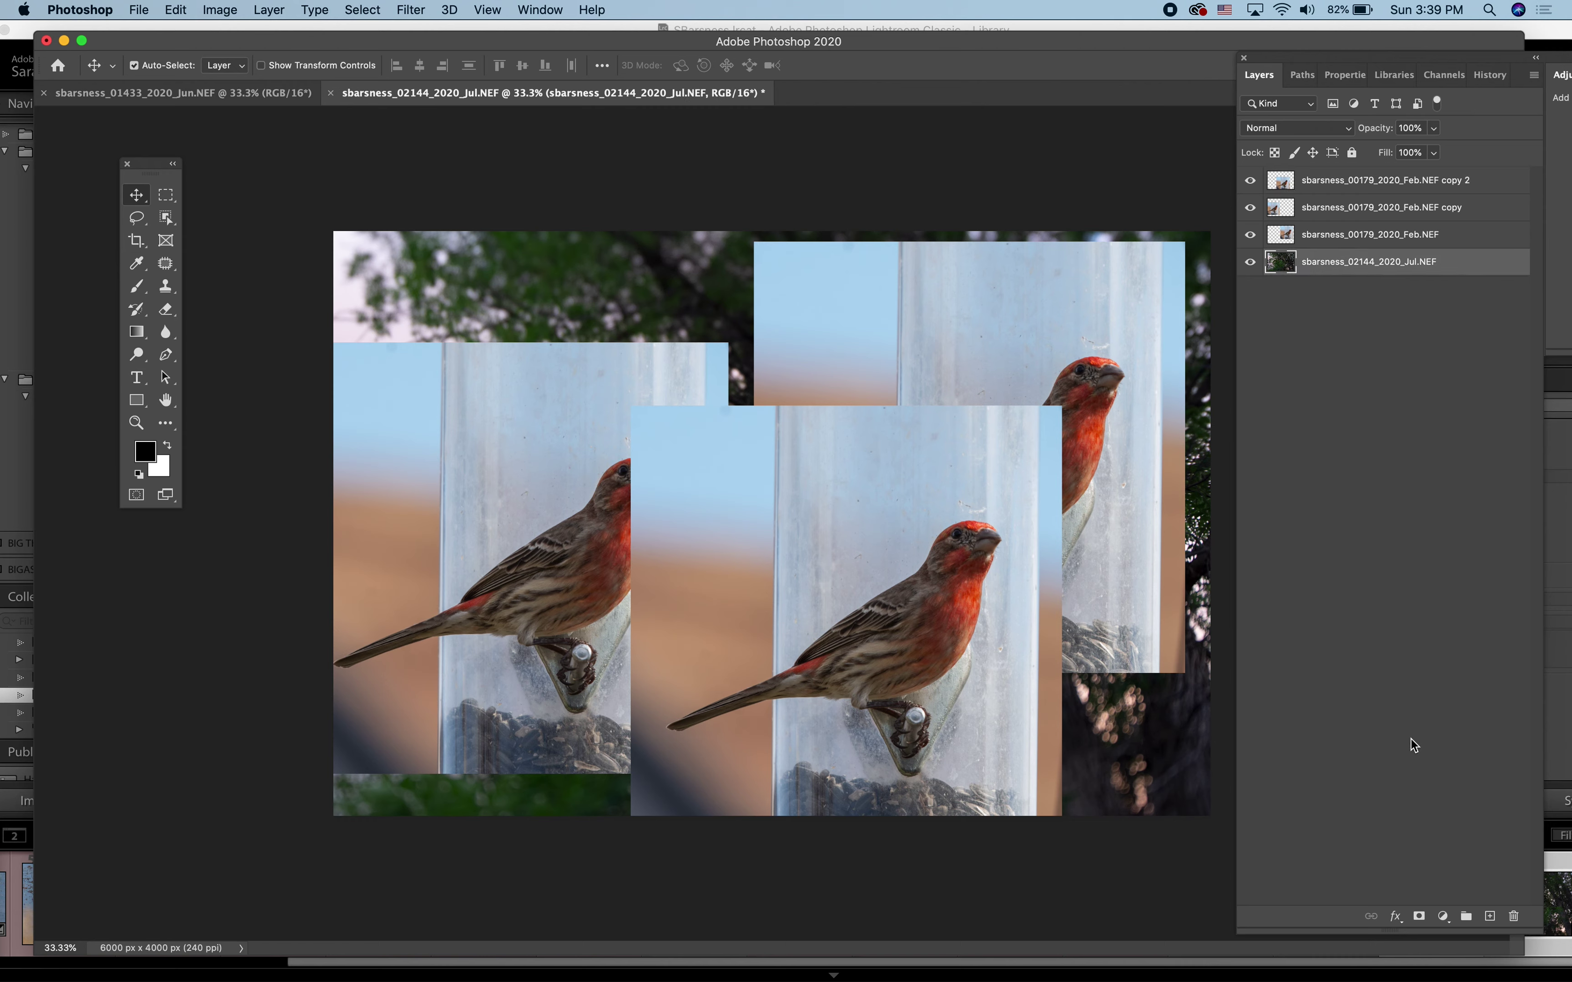
{"action": "key", "text": "super+j"}
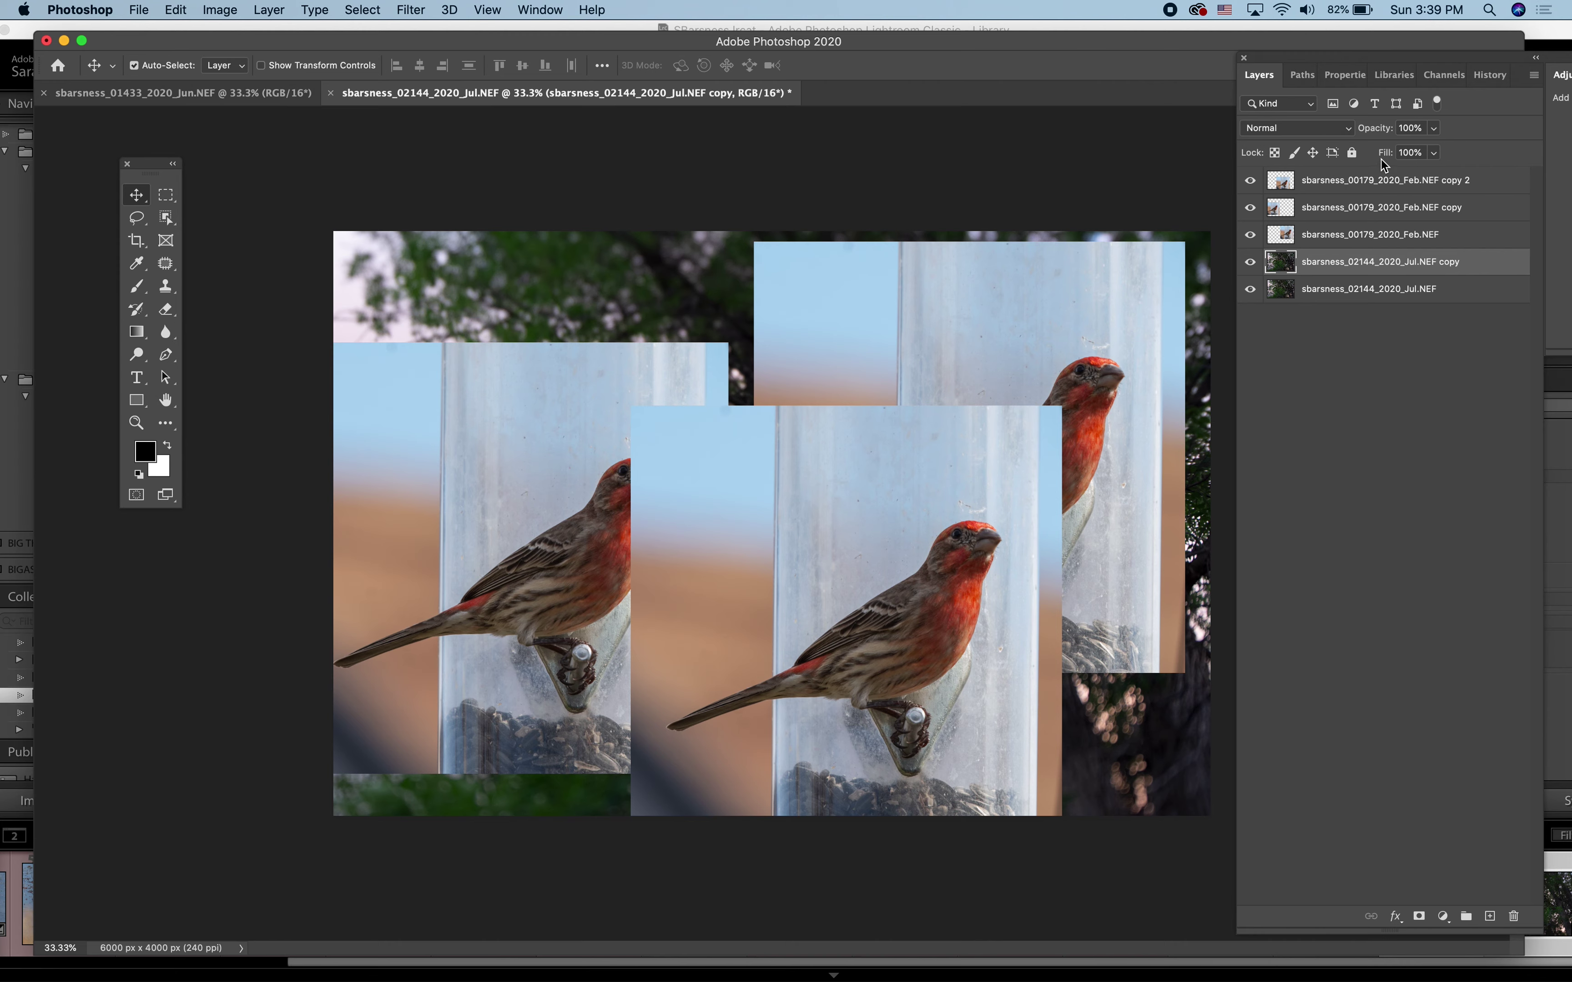
{"action": "left_click", "coordinate": [1251, 291]}
{"action": "left_click", "coordinate": [1250, 291]}
{"action": "left_click", "coordinate": [1251, 290]}
{"action": "left_click", "coordinate": [1250, 291]}
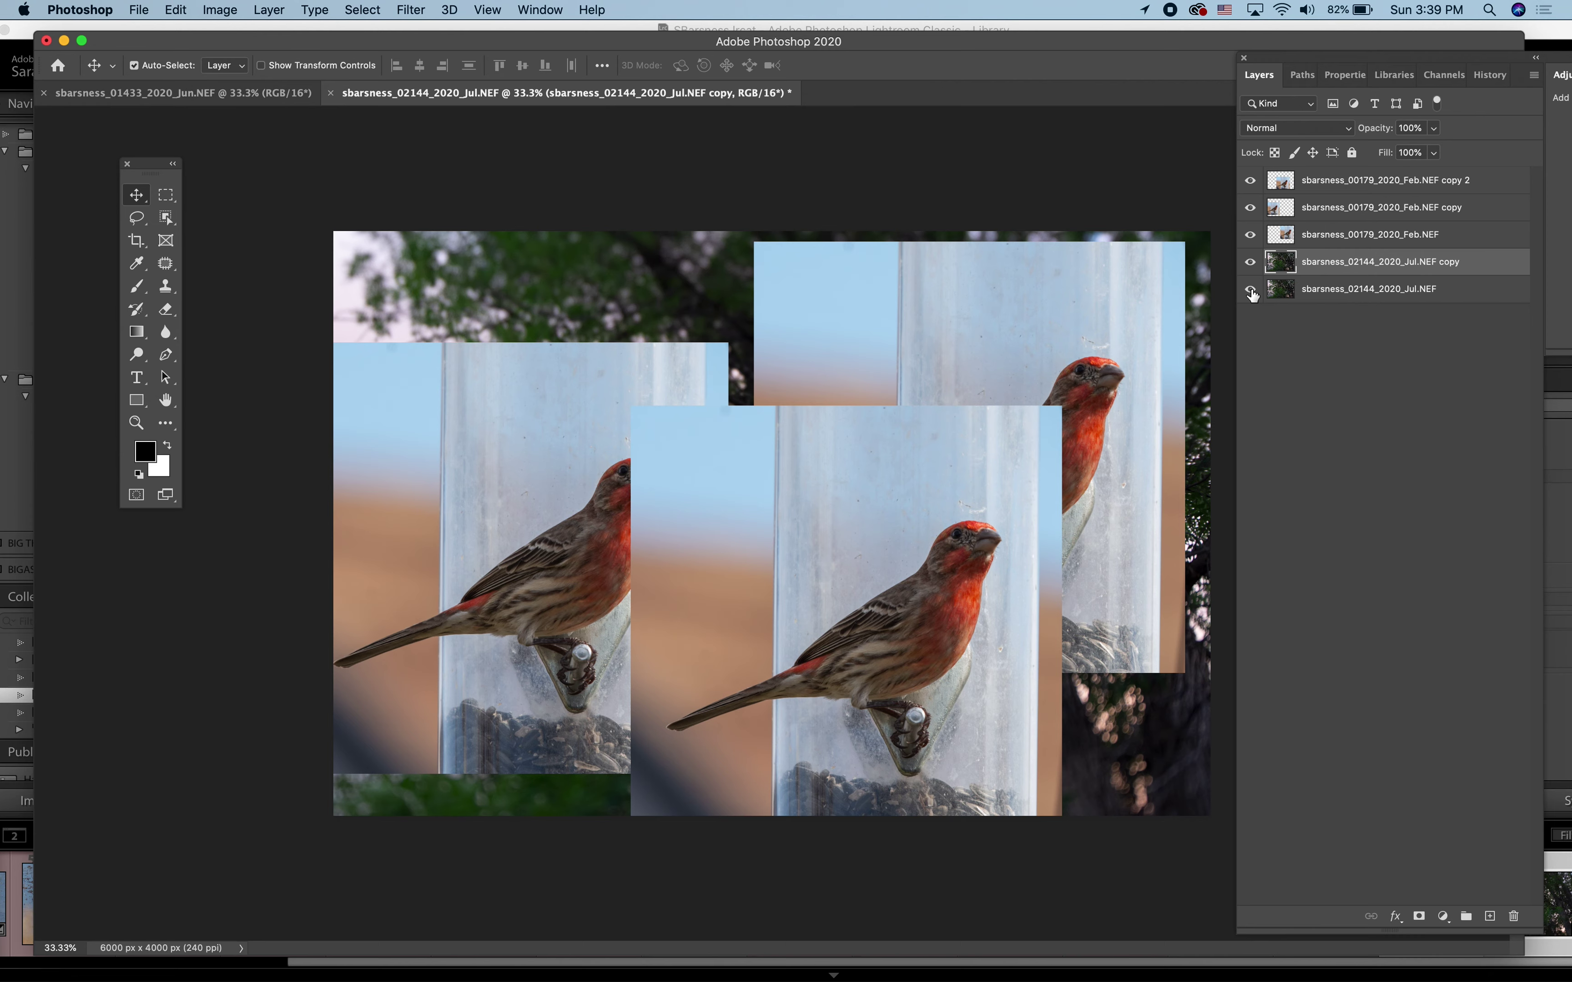
{"action": "left_click", "coordinate": [1250, 290]}
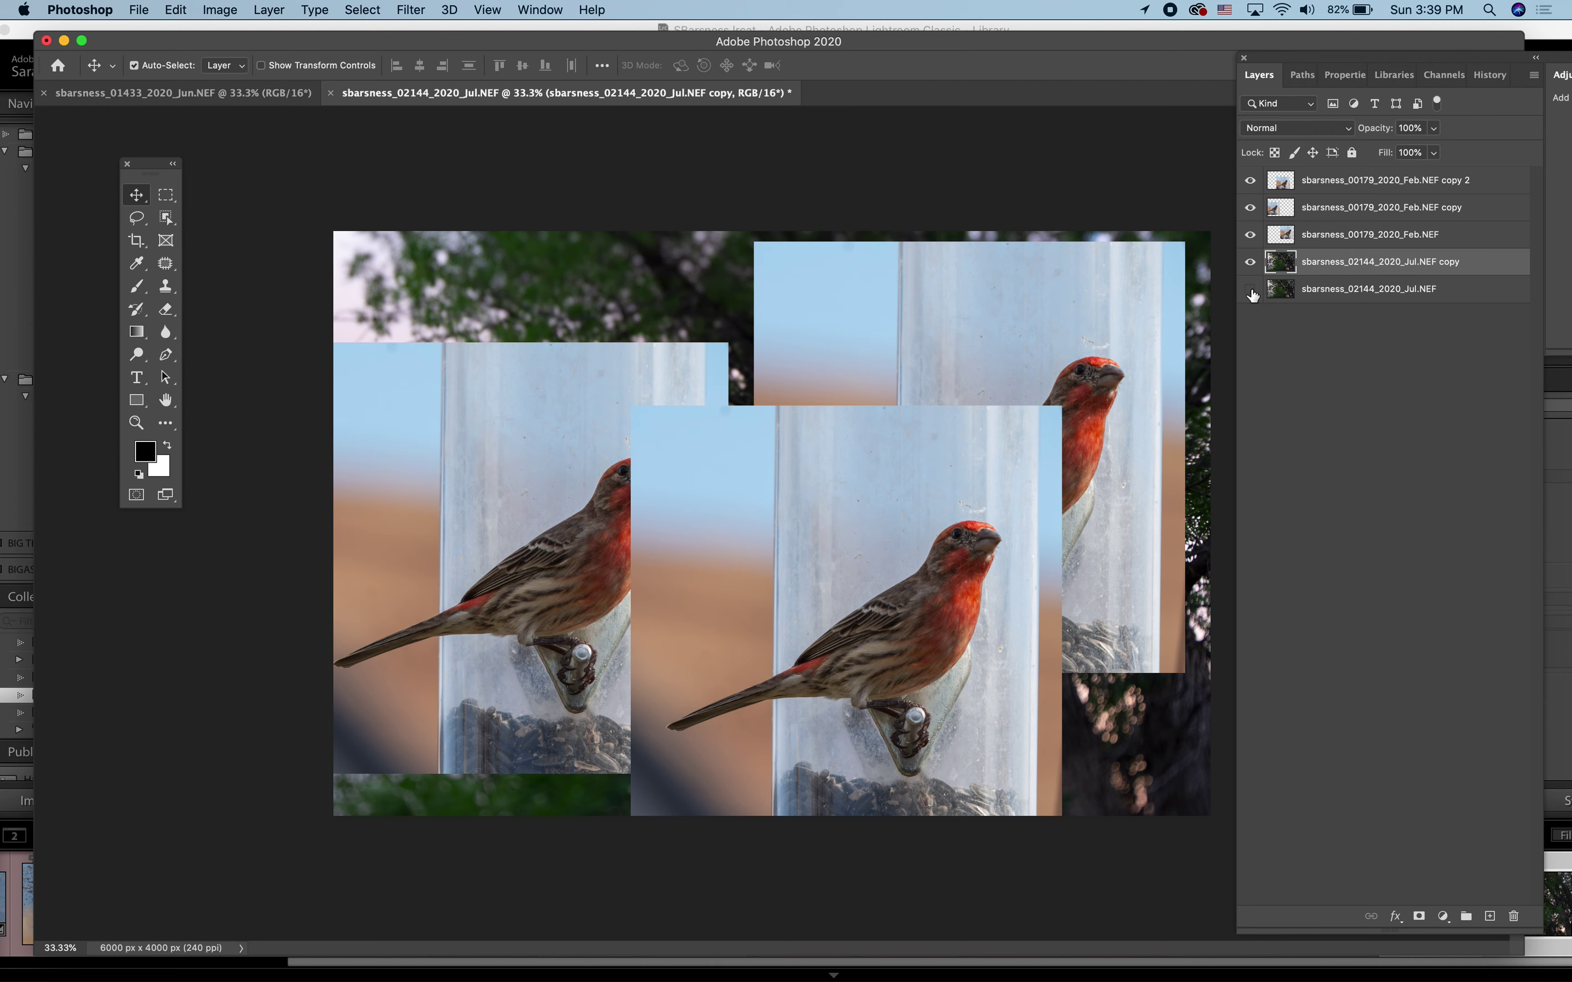
Hide the original finch layer and its first copy, and move both beneath the tree layers in the layer stack
{"action": "left_click", "coordinate": [1250, 235]}
{"action": "left_click", "coordinate": [1251, 208]}
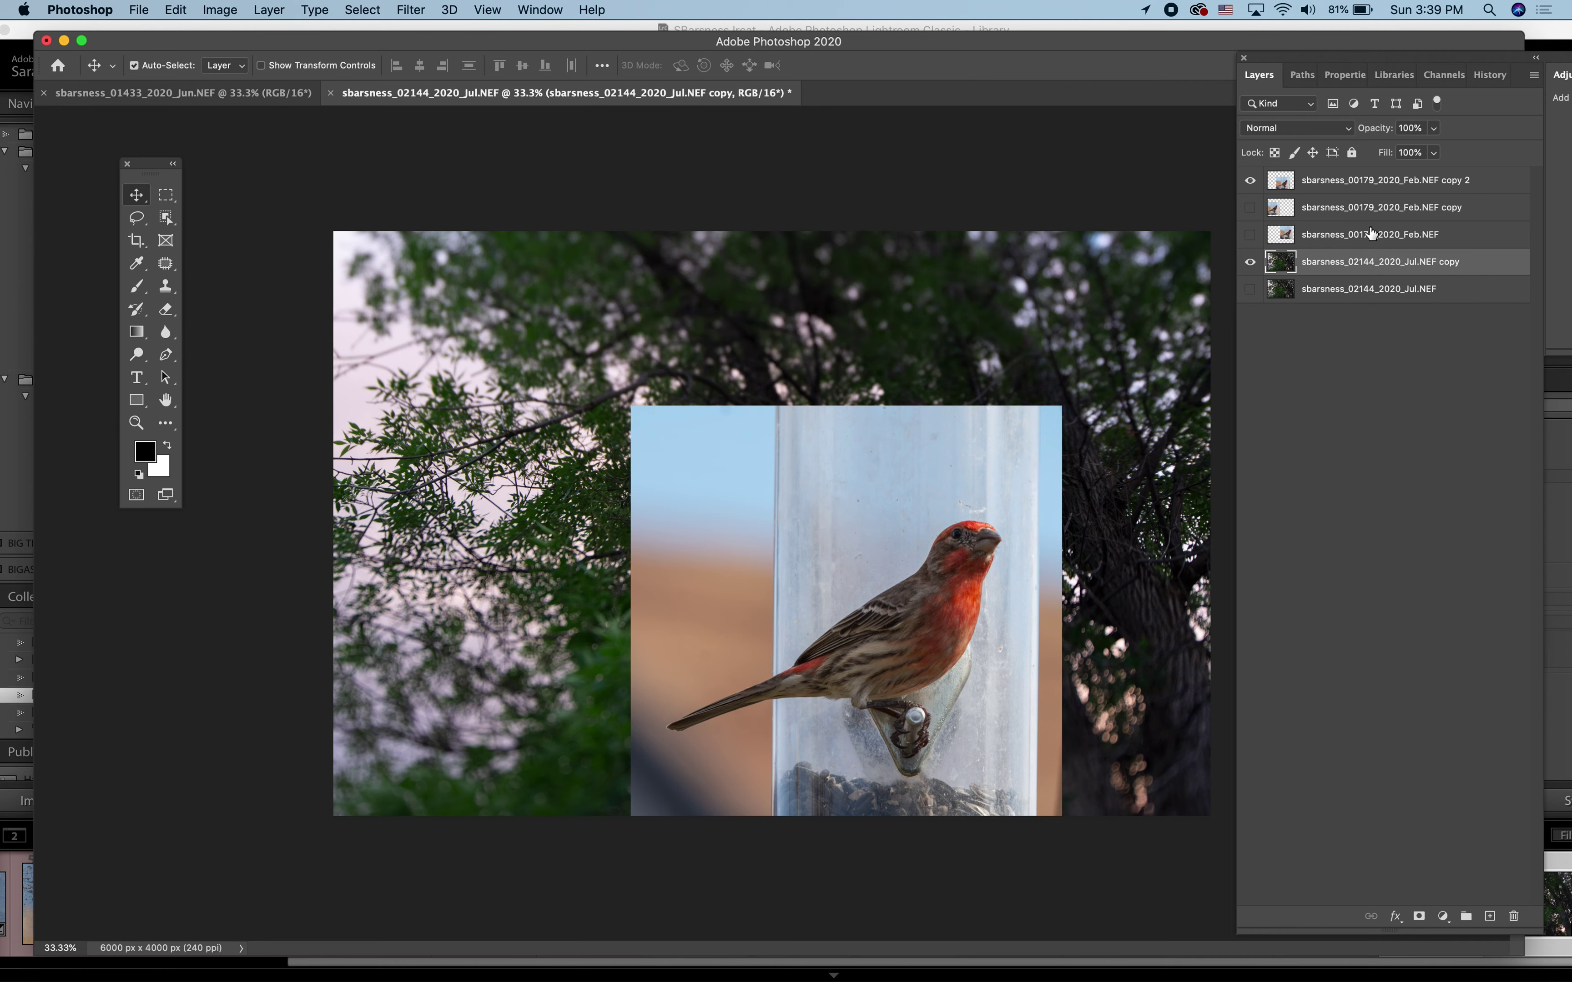
{"action": "left_click_drag", "start_coordinate": [1371, 234], "coordinate": [1368, 303]}
{"action": "left_click_drag", "start_coordinate": [1345, 203], "coordinate": [1355, 305]}
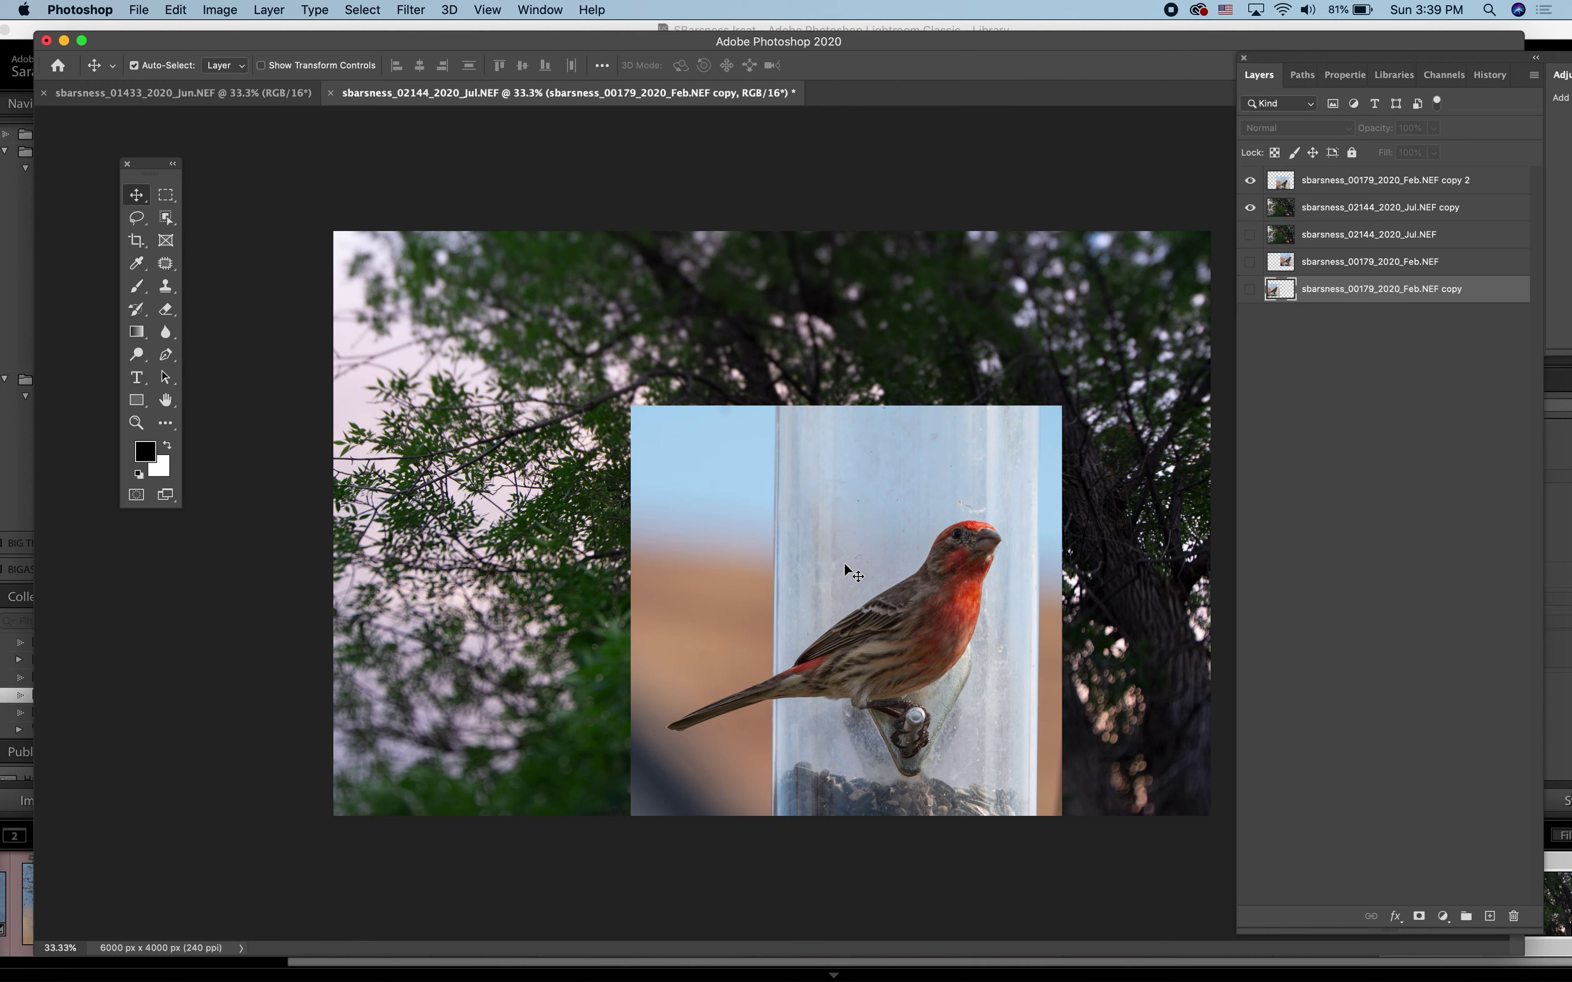
Move the visible finch photo up to the middle of the tree image and select the bird with the Quick Selection tool
{"action": "left_click_drag", "start_coordinate": [872, 516], "coordinate": [791, 382]}
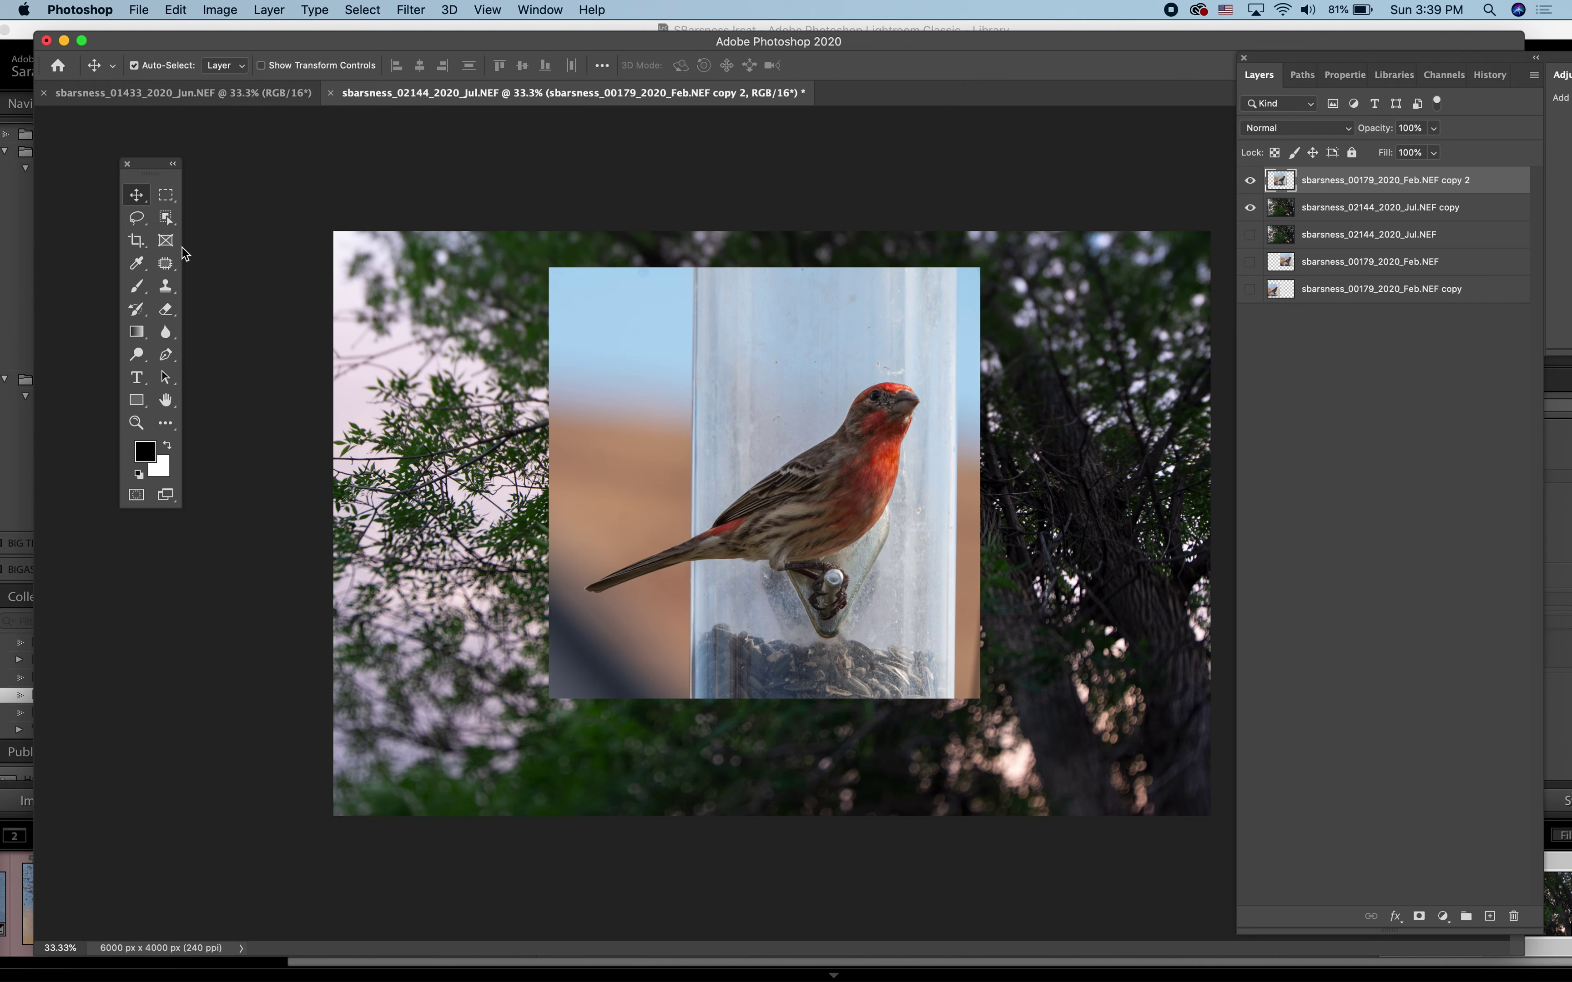
{"action": "left_click", "coordinate": [175, 217]}
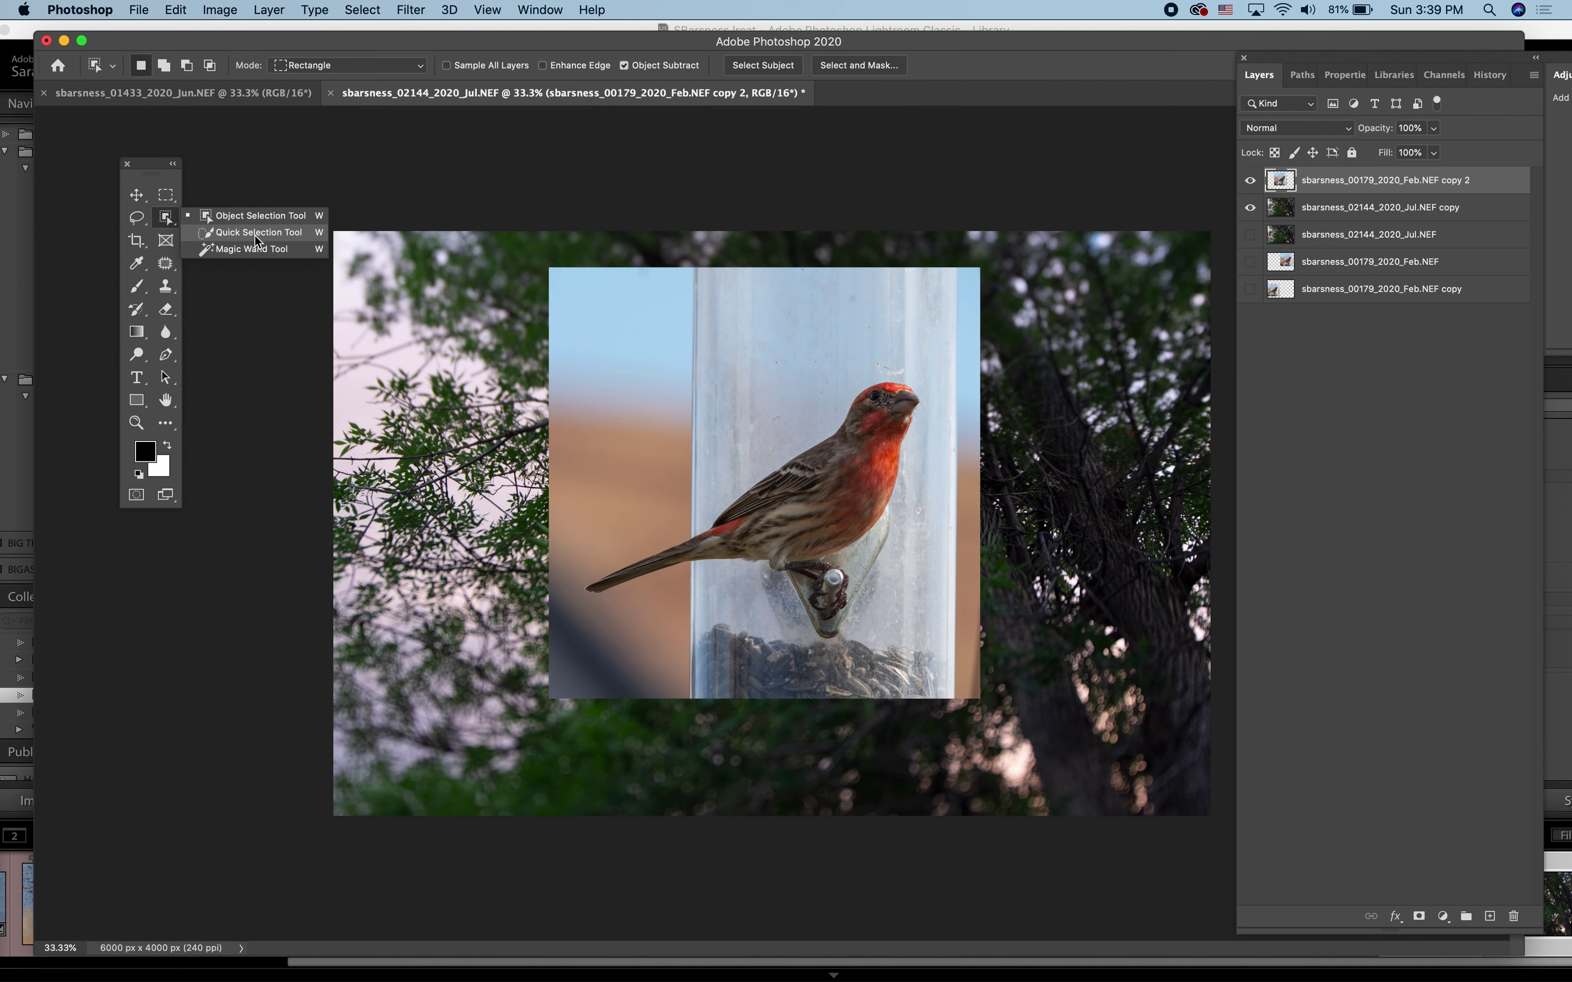
{"action": "left_click", "coordinate": [254, 236]}
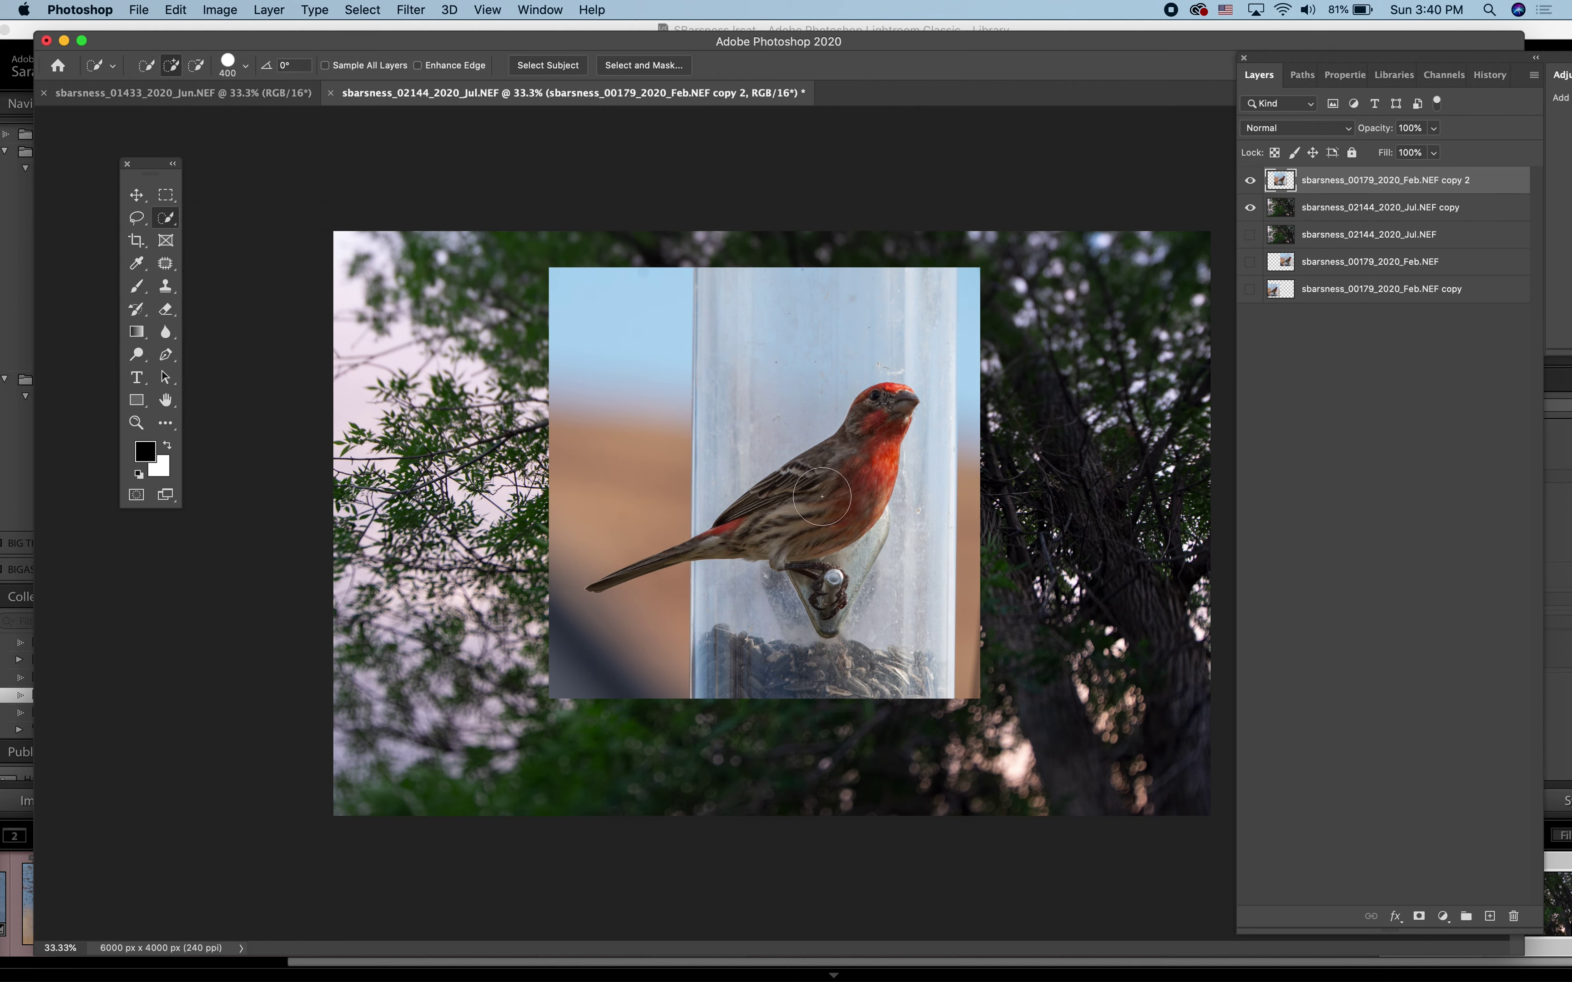
{"action": "mouse_move", "coordinate": [822, 496]}
{"action": "left_mouse_down"}
{"action": "mouse_move", "coordinate": [806, 514]}
{"action": "mouse_move", "coordinate": [845, 474]}
{"action": "mouse_move", "coordinate": [821, 569]}
{"action": "left_mouse_up"}
Invert the selection and delete the background around the finch
{"action": "left_click", "coordinate": [361, 10]}
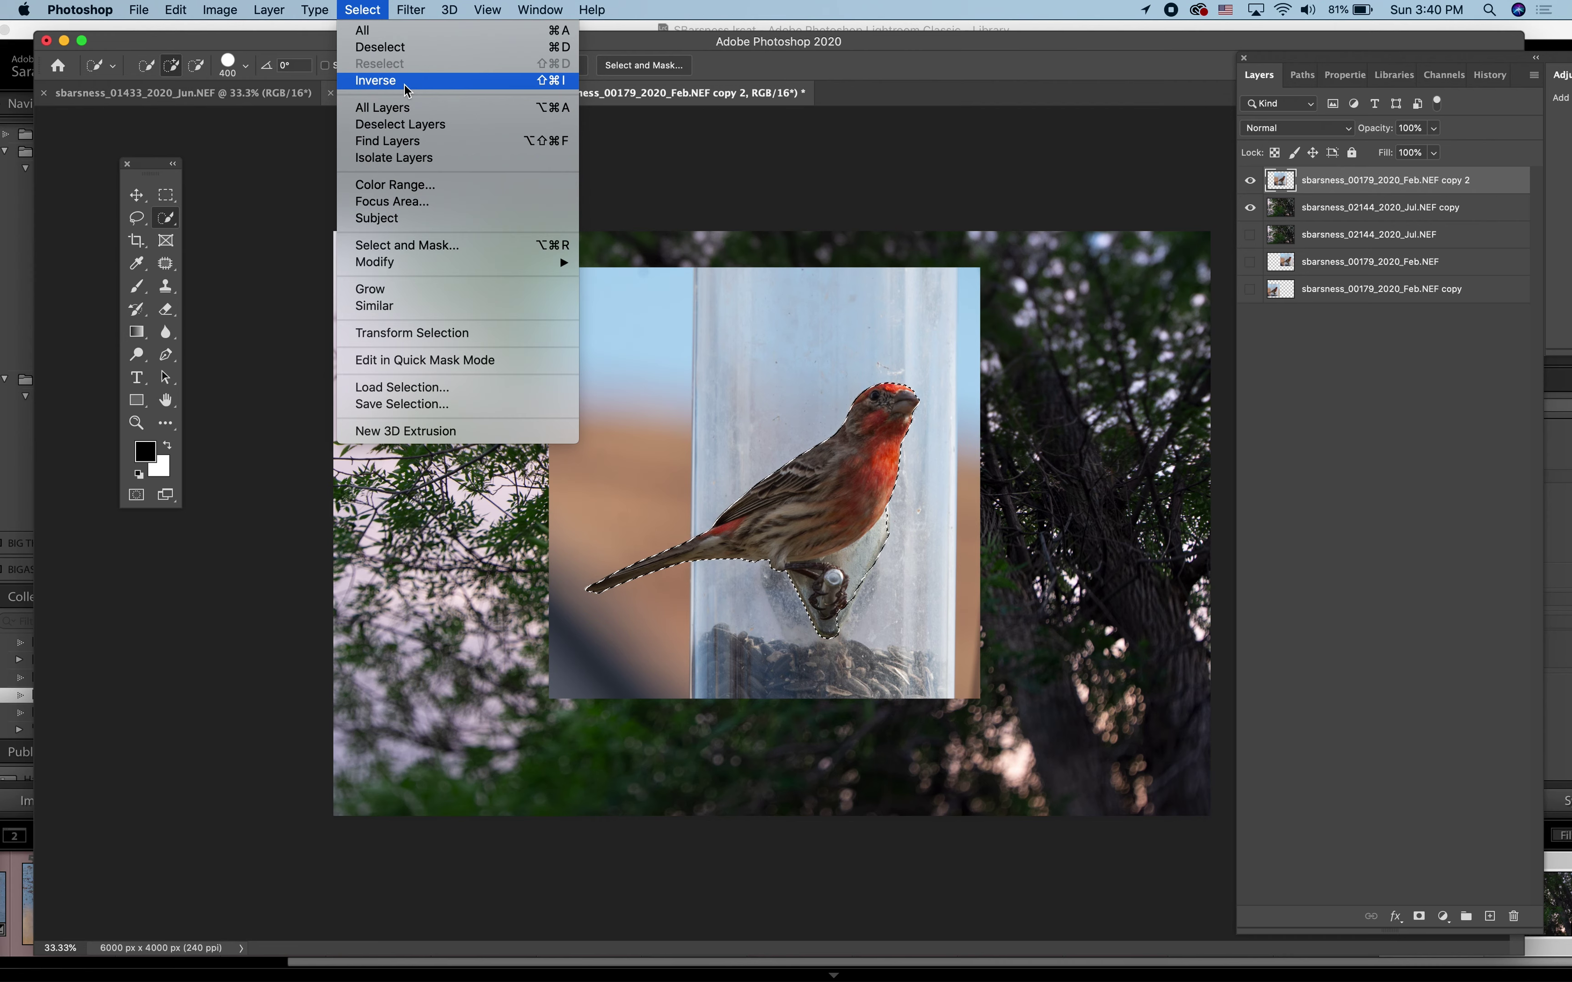
{"action": "left_click", "coordinate": [404, 85]}
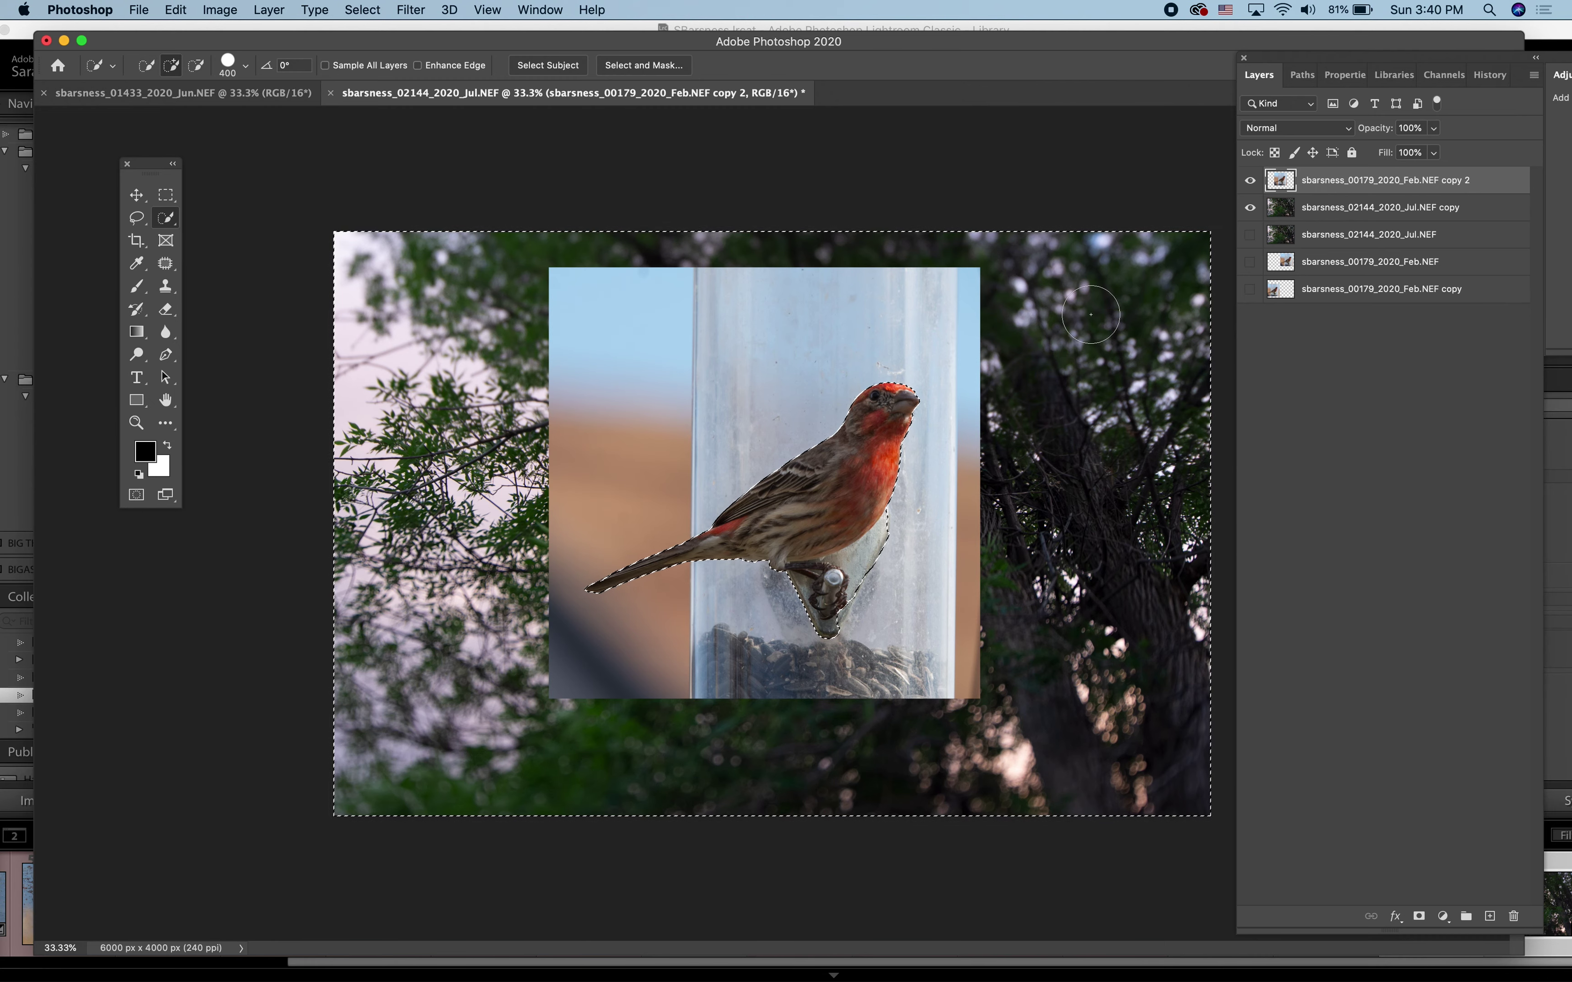
{"action": "key", "text": "super+c"}
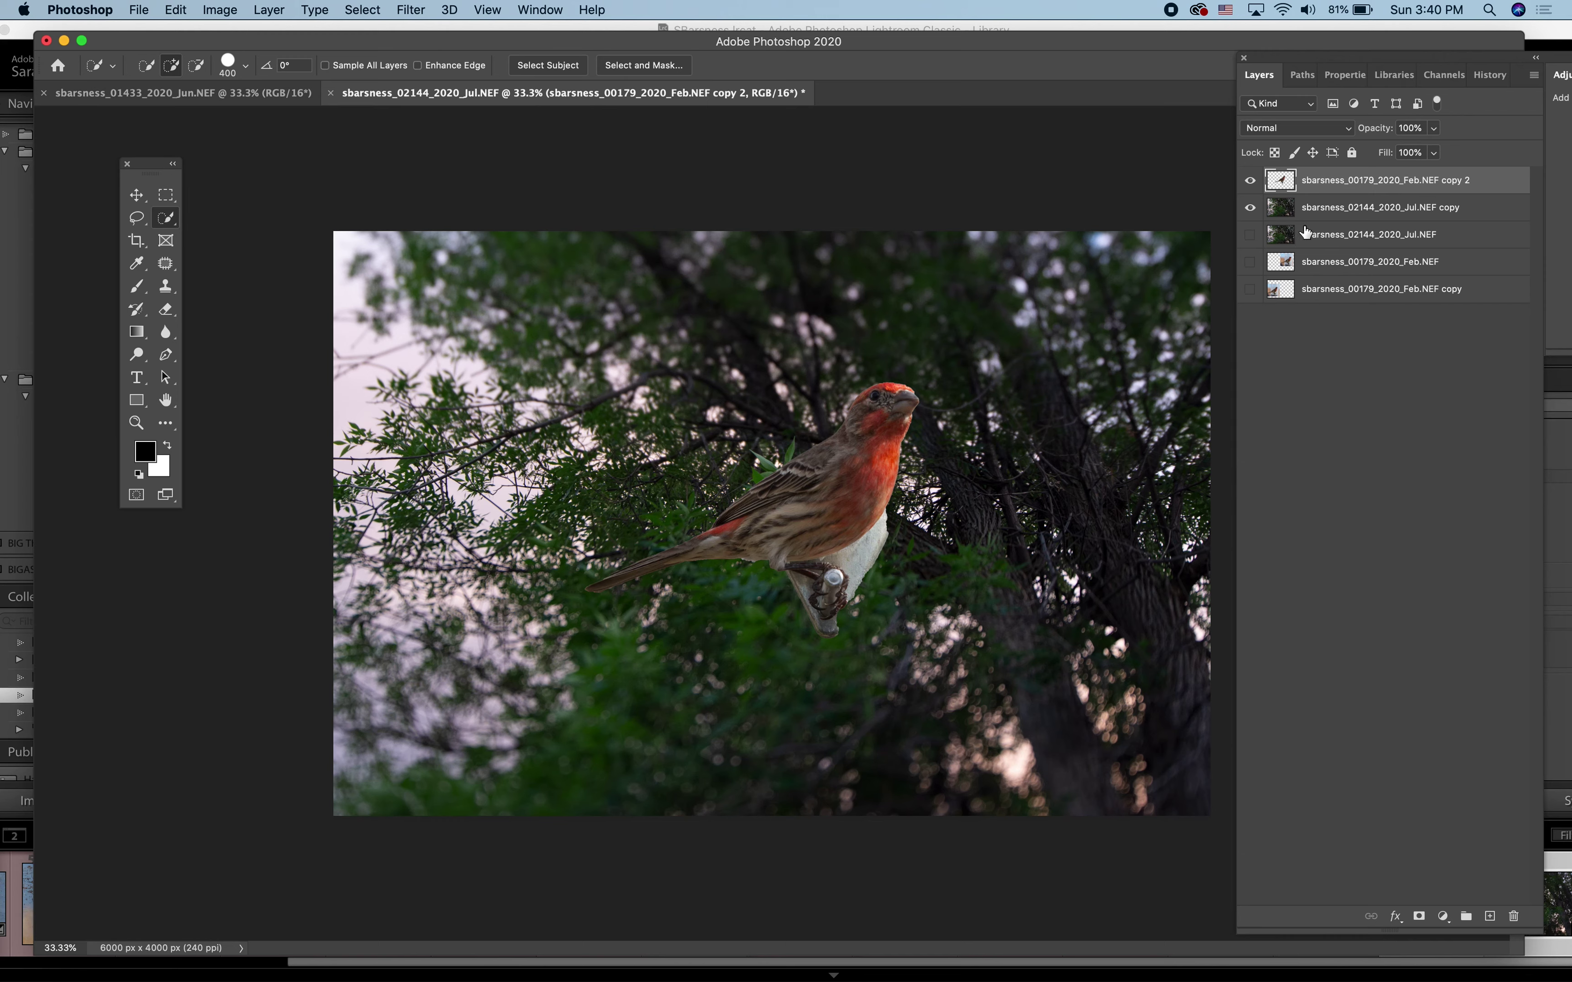
Duplicate the cut-out finch layer twice, placing copy 4 at the upper left of the tree image and copy 3 at the lower right
{"action": "key", "text": "super+j"}
{"action": "key", "text": "super+j"}
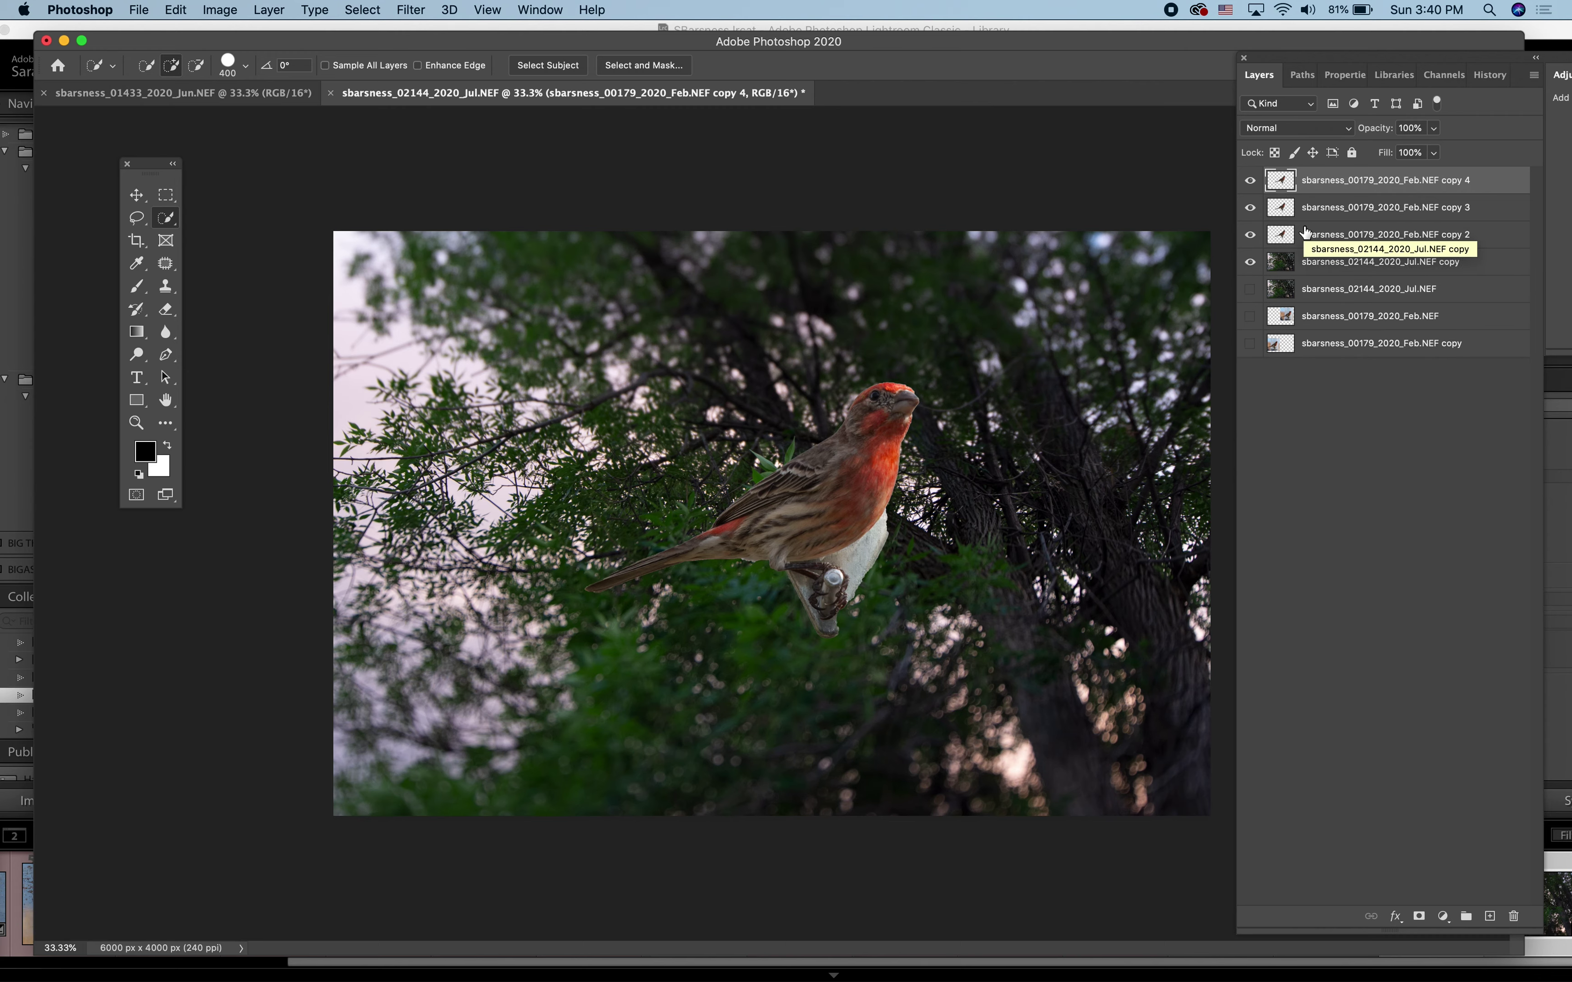
{"action": "left_click", "coordinate": [135, 193]}
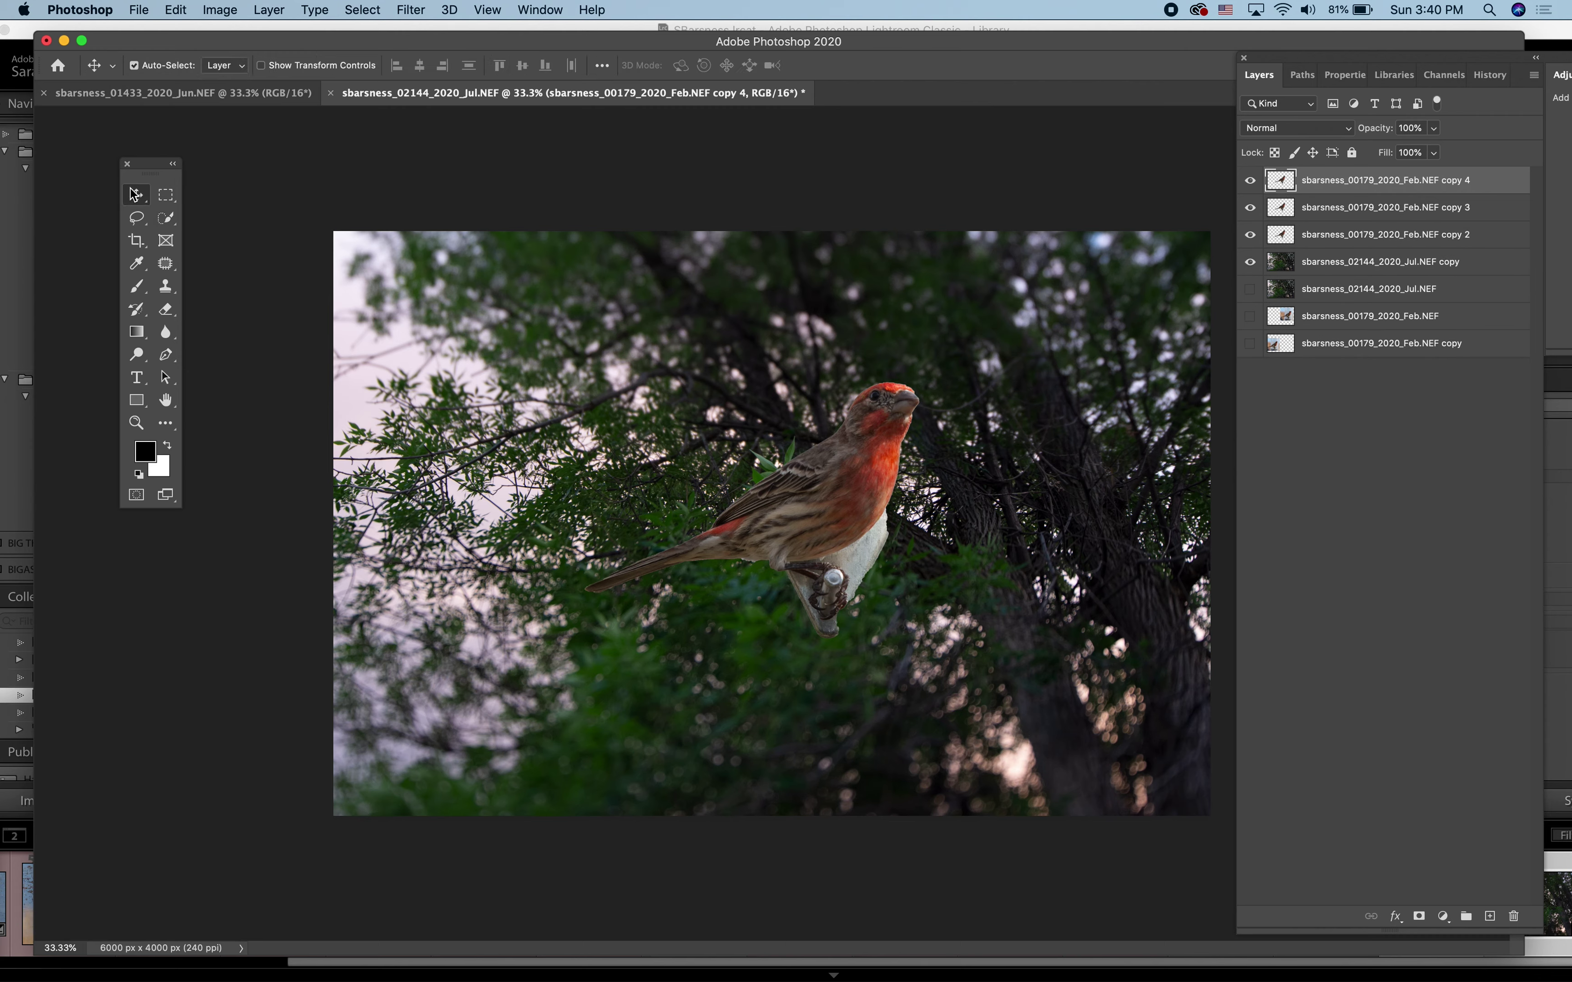
{"action": "left_click_drag", "start_coordinate": [748, 479], "coordinate": [531, 349]}
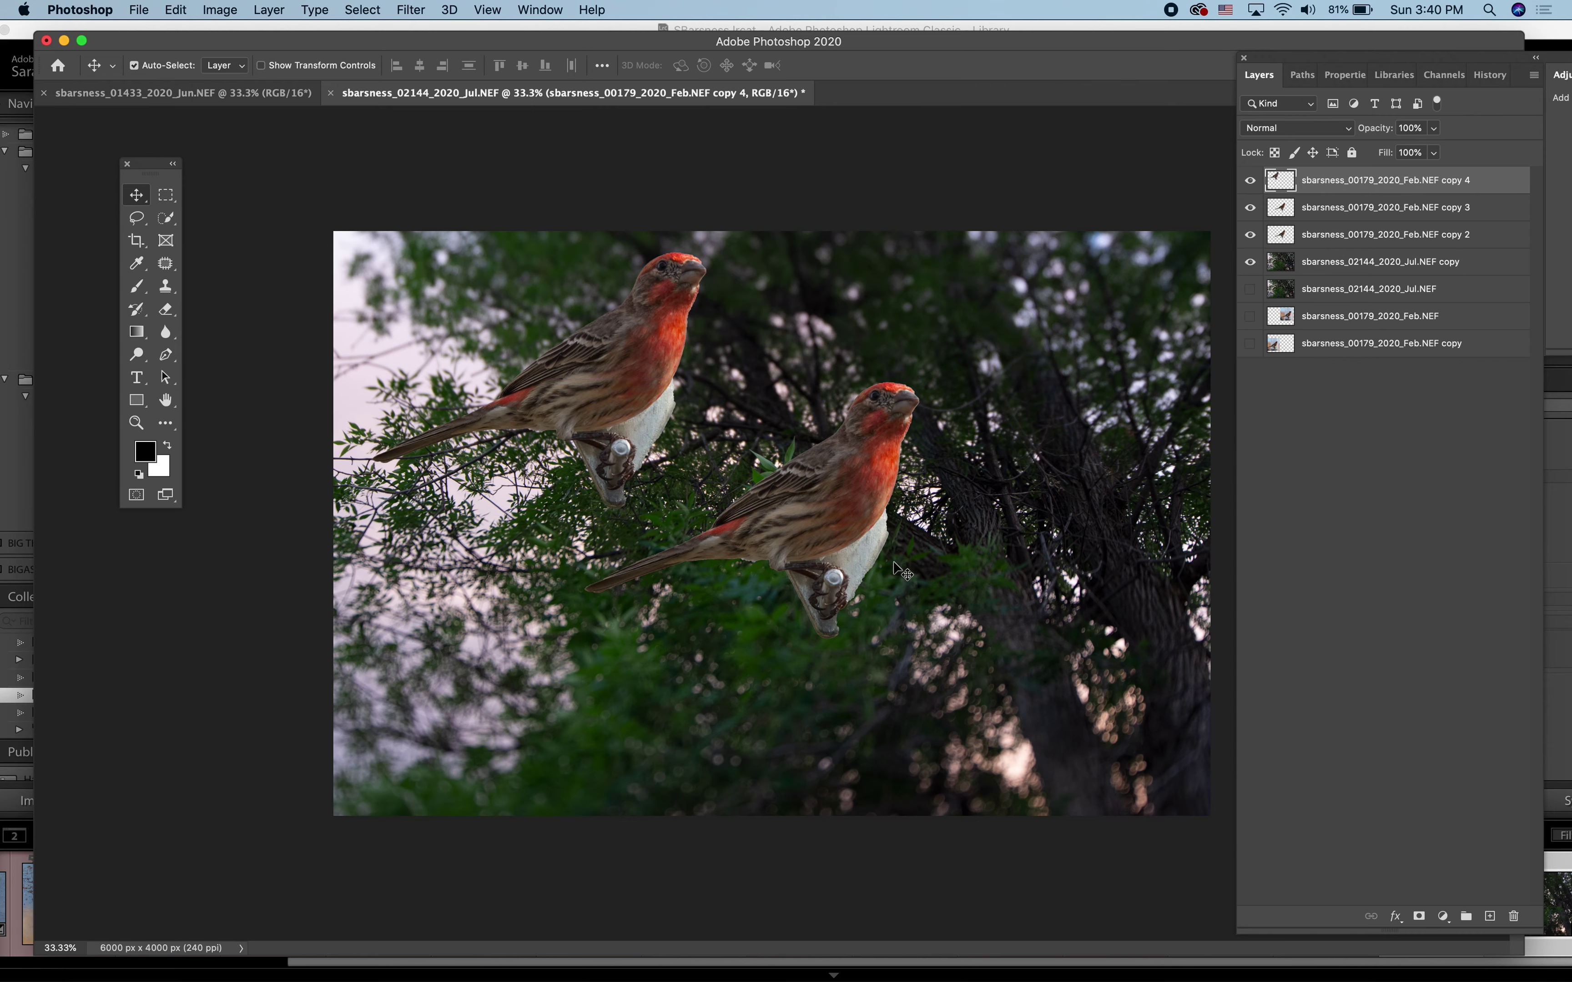
{"action": "left_click", "coordinate": [1346, 219]}
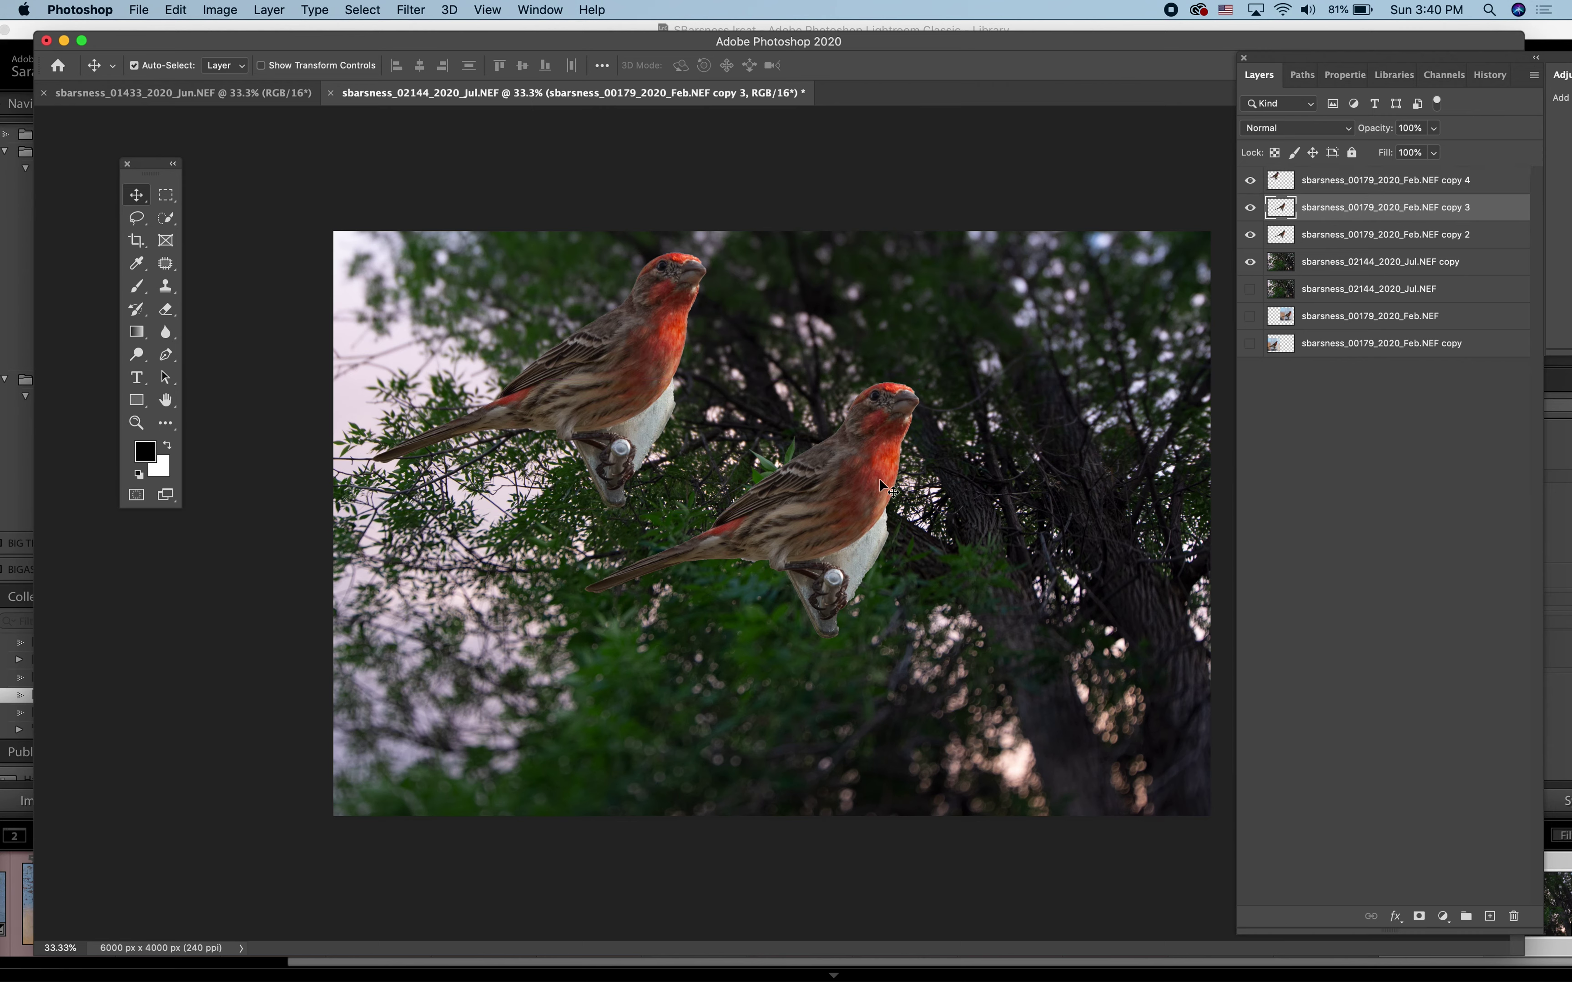
{"action": "left_click_drag", "start_coordinate": [874, 469], "coordinate": [1106, 607]}
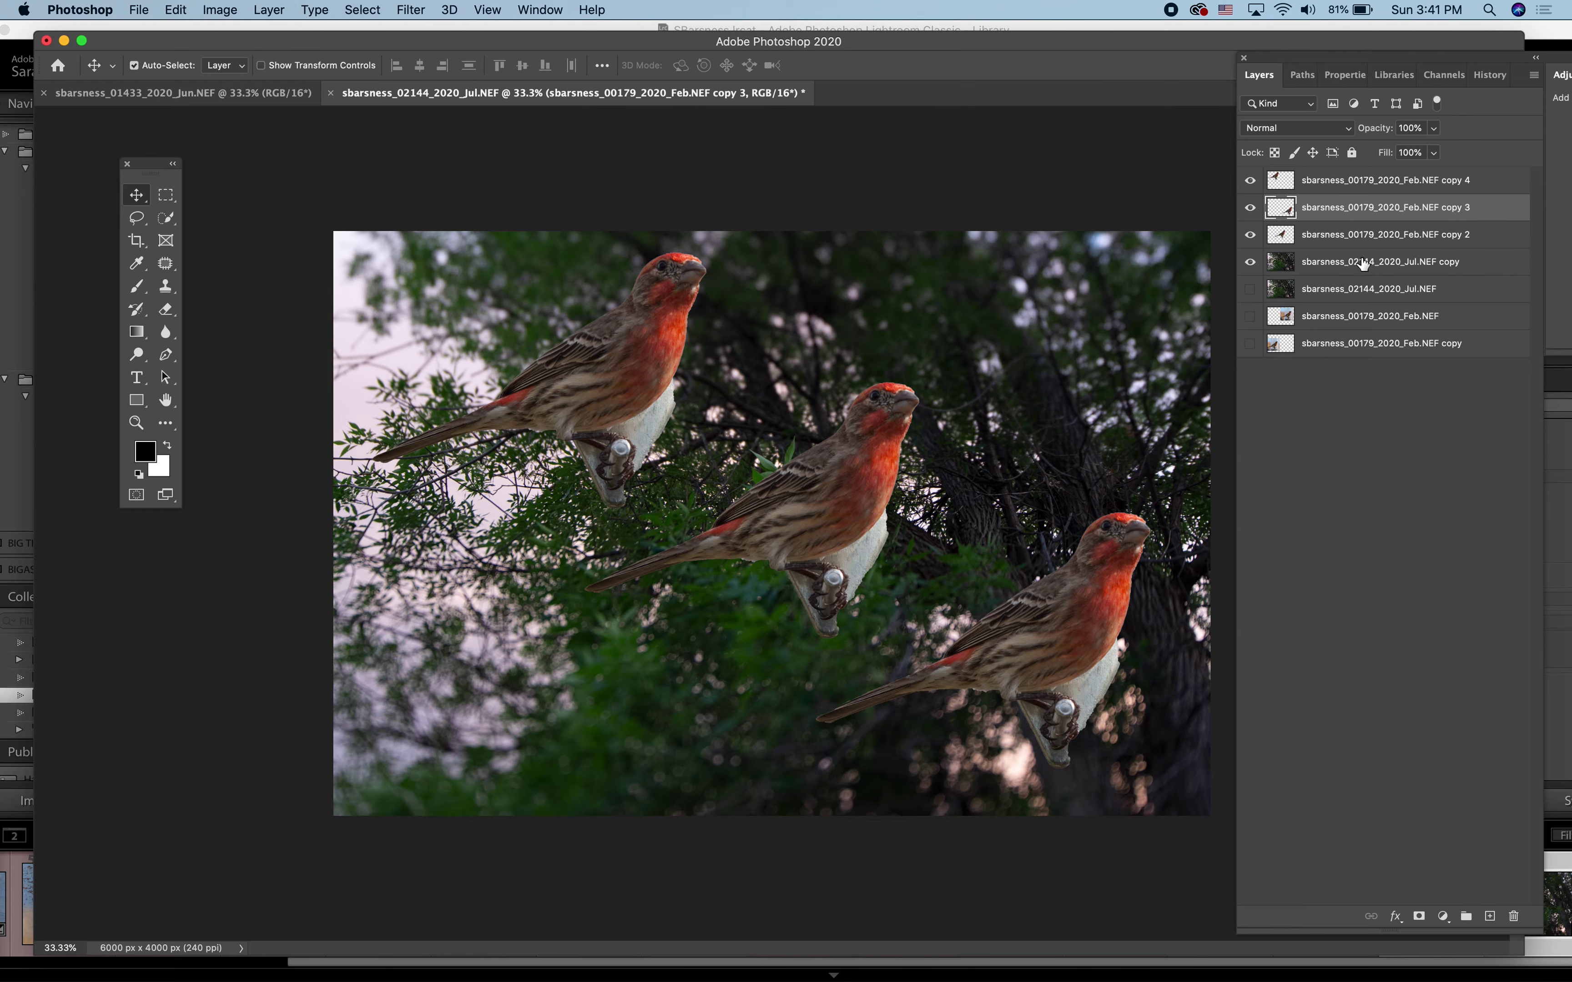
Move the tree copy layer above all the cut-out finch layers in the layer stack
{"action": "left_click_drag", "start_coordinate": [1362, 261], "coordinate": [1317, 232]}
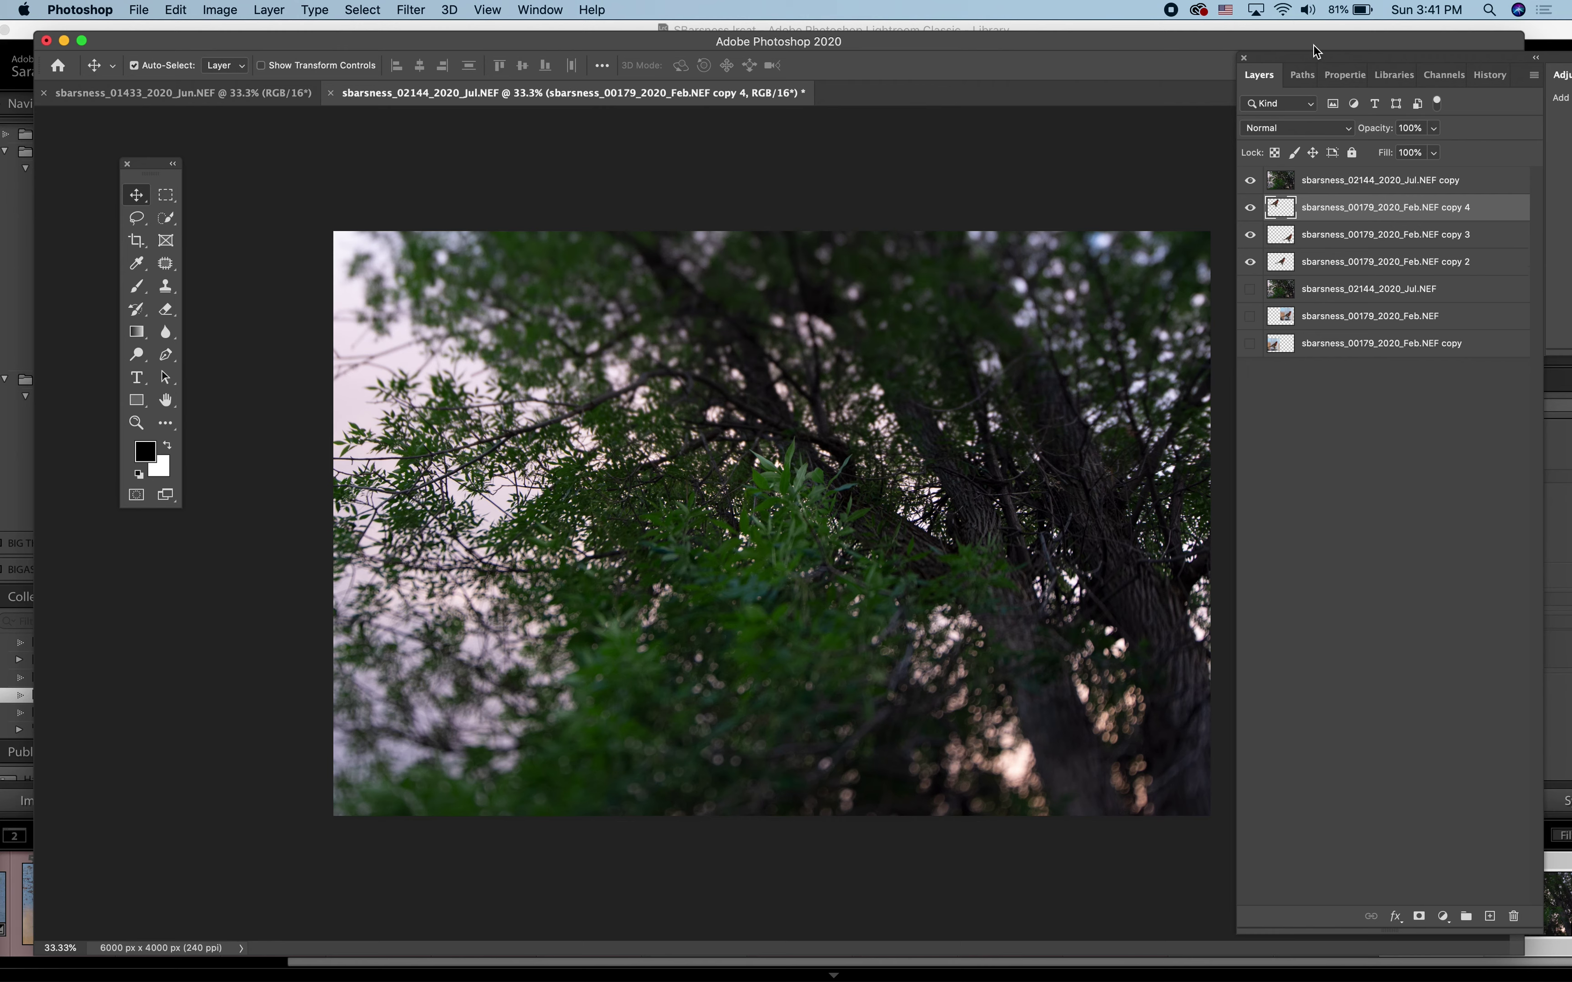
Lower the opacity of the top tree copy layer to 83% so the cut-out finches show through
{"action": "left_click", "coordinate": [1439, 129]}
{"action": "left_click", "coordinate": [1406, 182]}
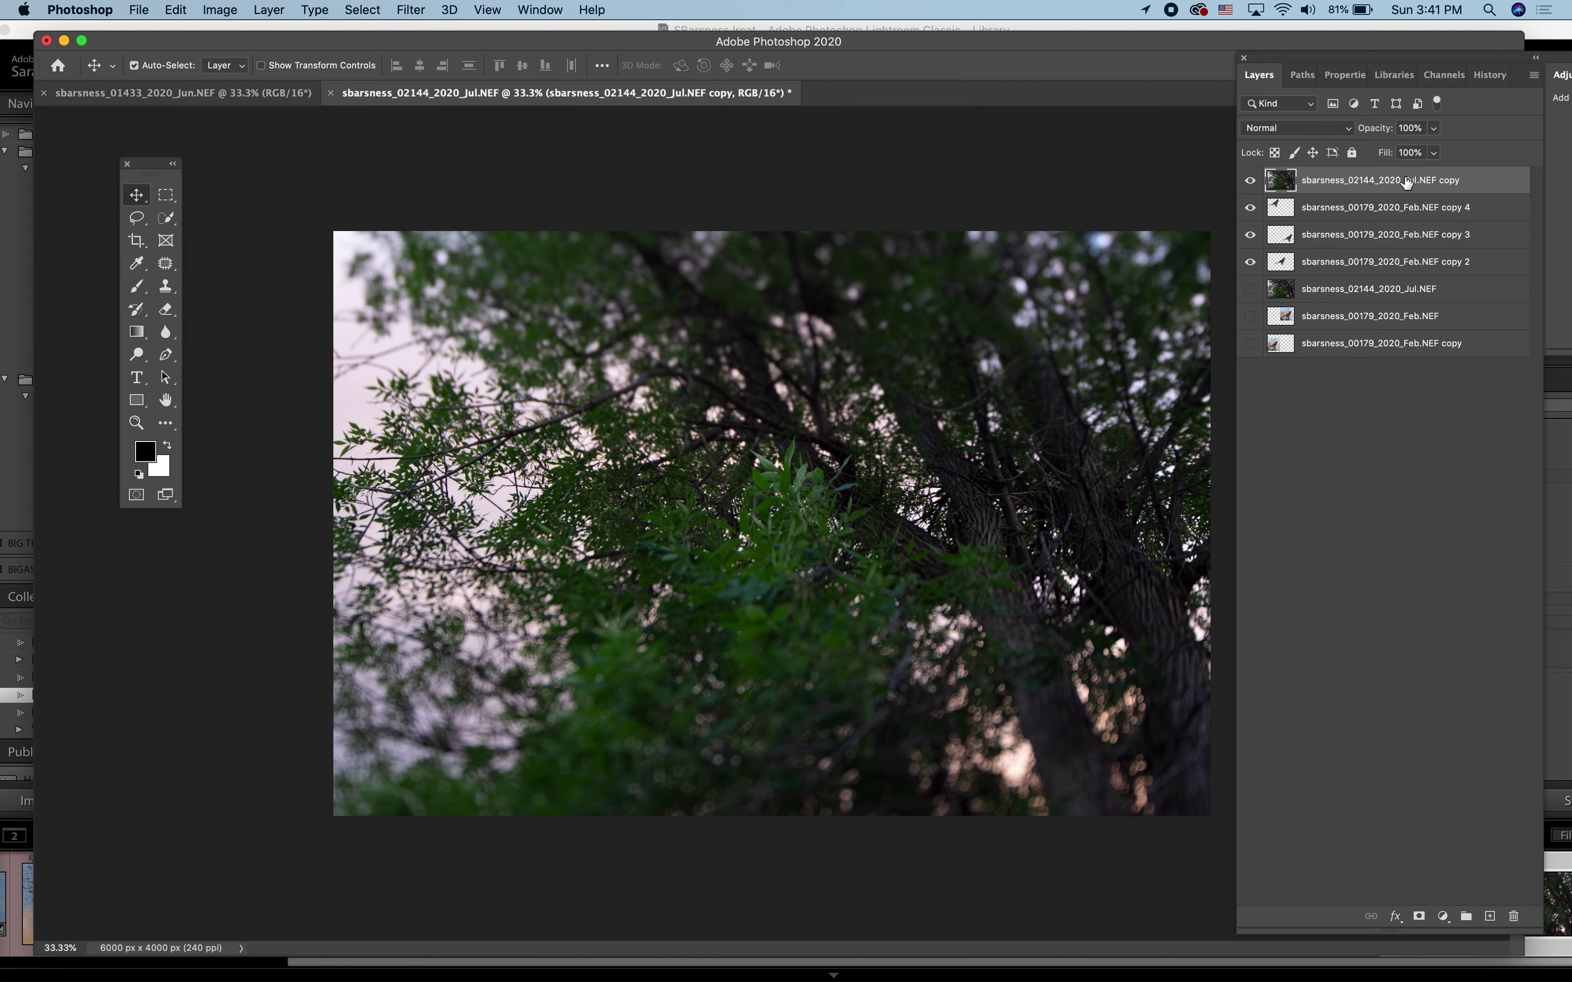
{"action": "left_click", "coordinate": [1434, 128]}
{"action": "left_click_drag", "start_coordinate": [1392, 159], "coordinate": [1391, 160]}
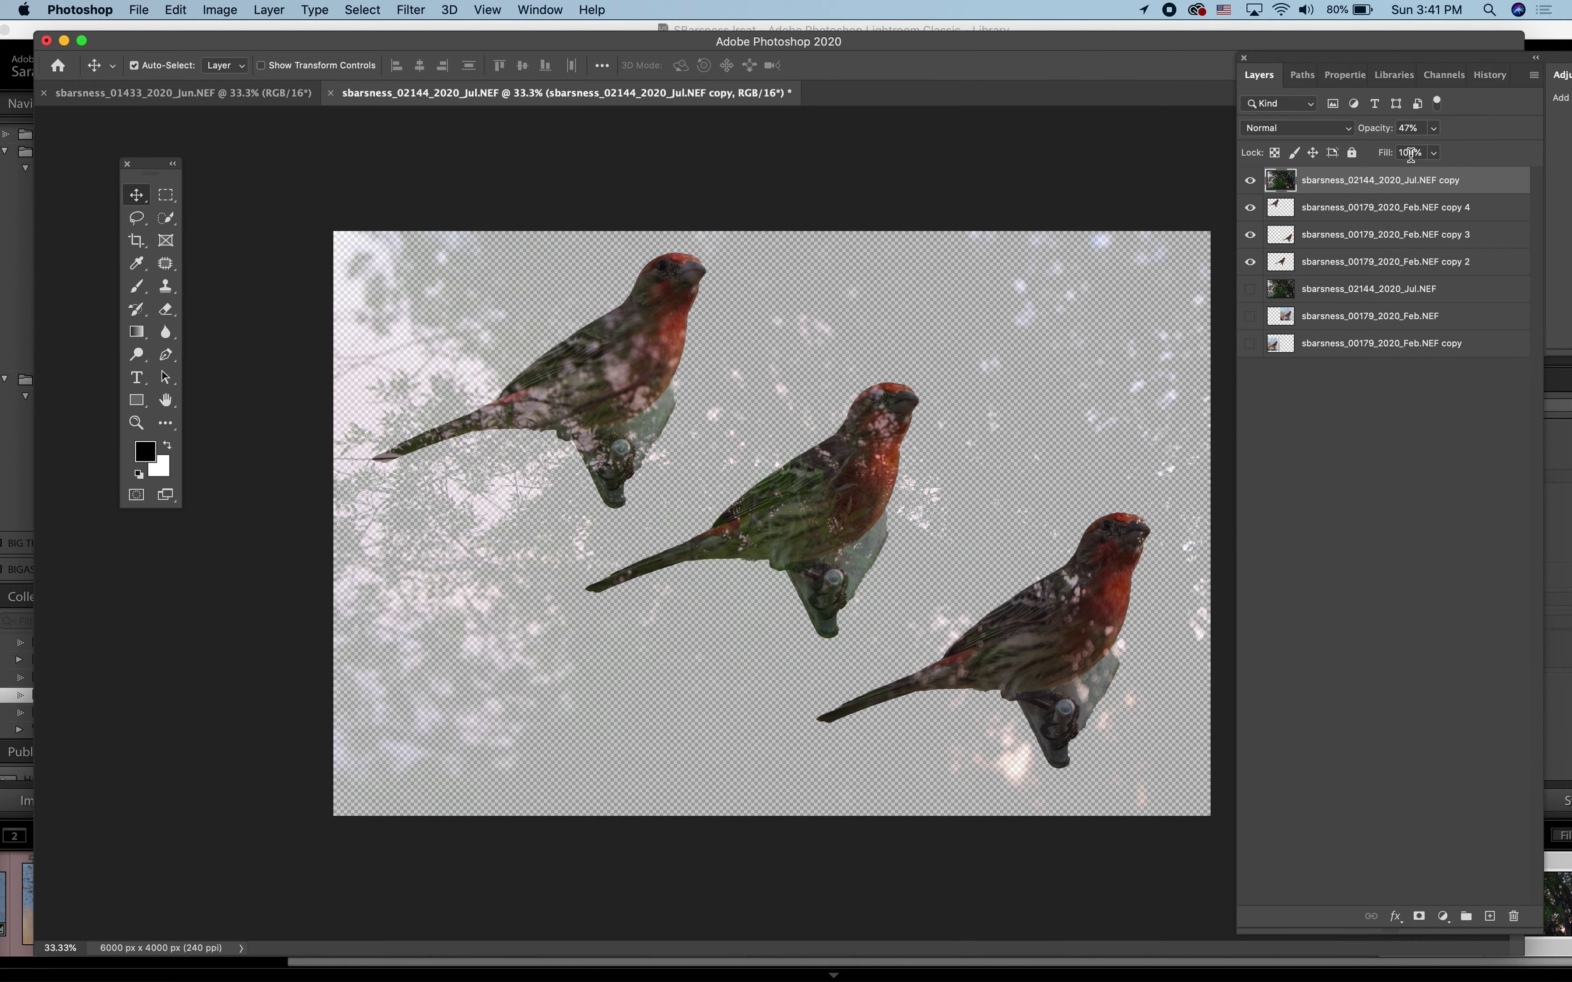
{"action": "left_click", "coordinate": [1434, 129]}
{"action": "left_click_drag", "start_coordinate": [1453, 148], "coordinate": [1463, 153]}
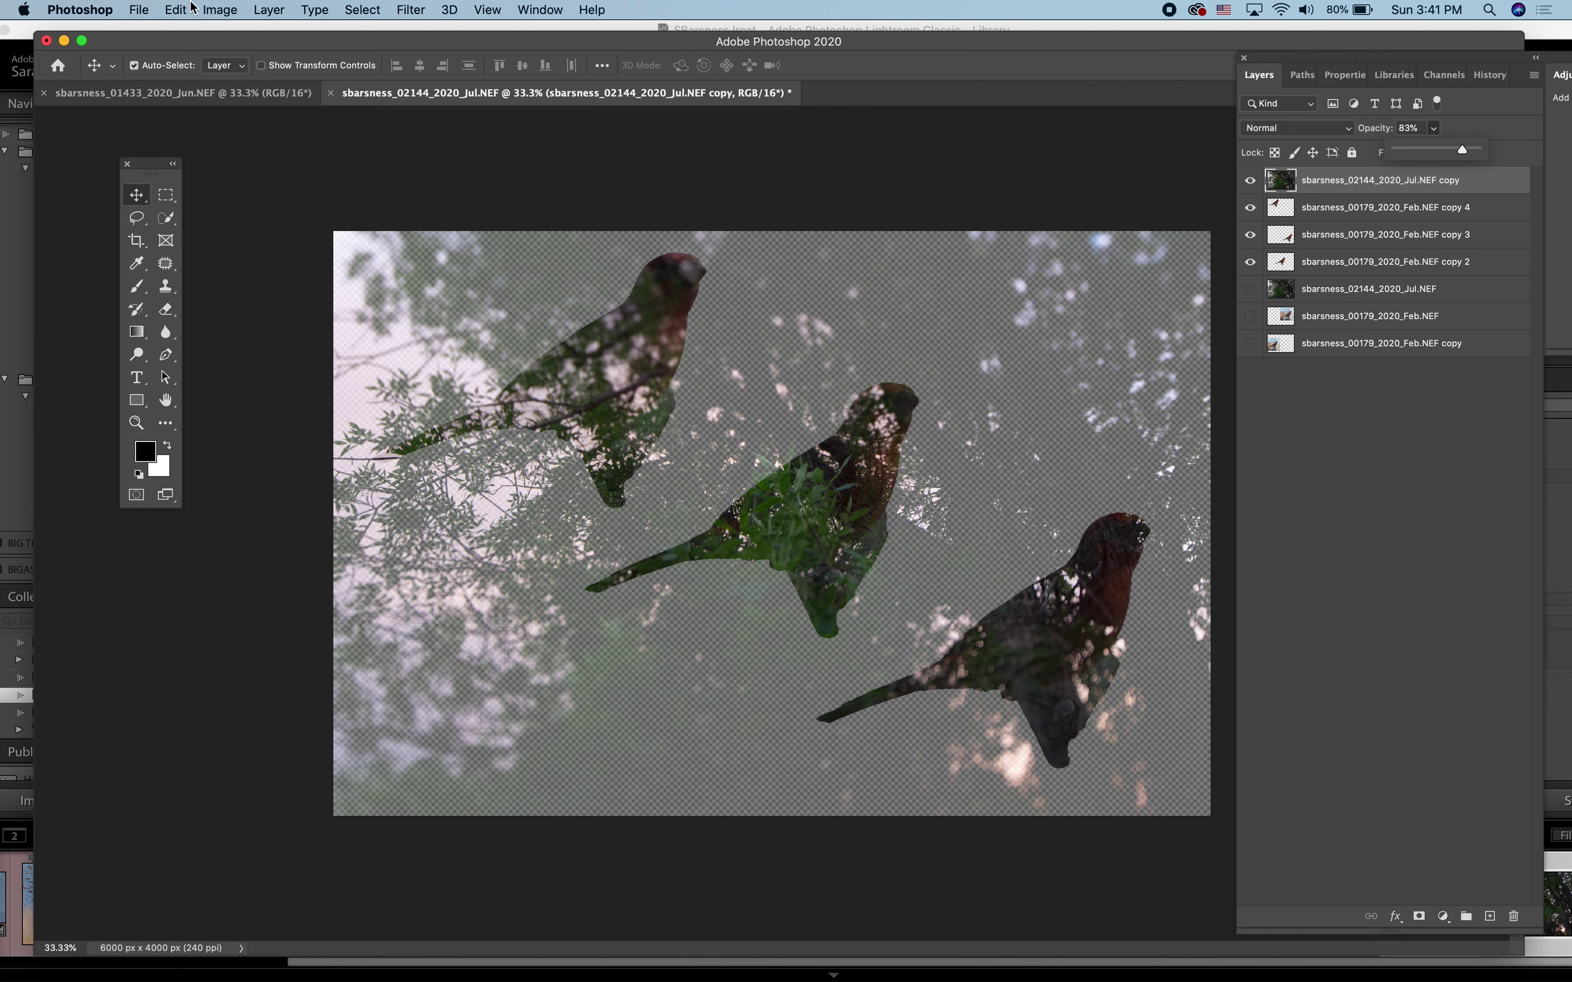
{"action": "left_click", "coordinate": [229, 14]}
{"action": "mouse_move", "coordinate": [272, 59]}
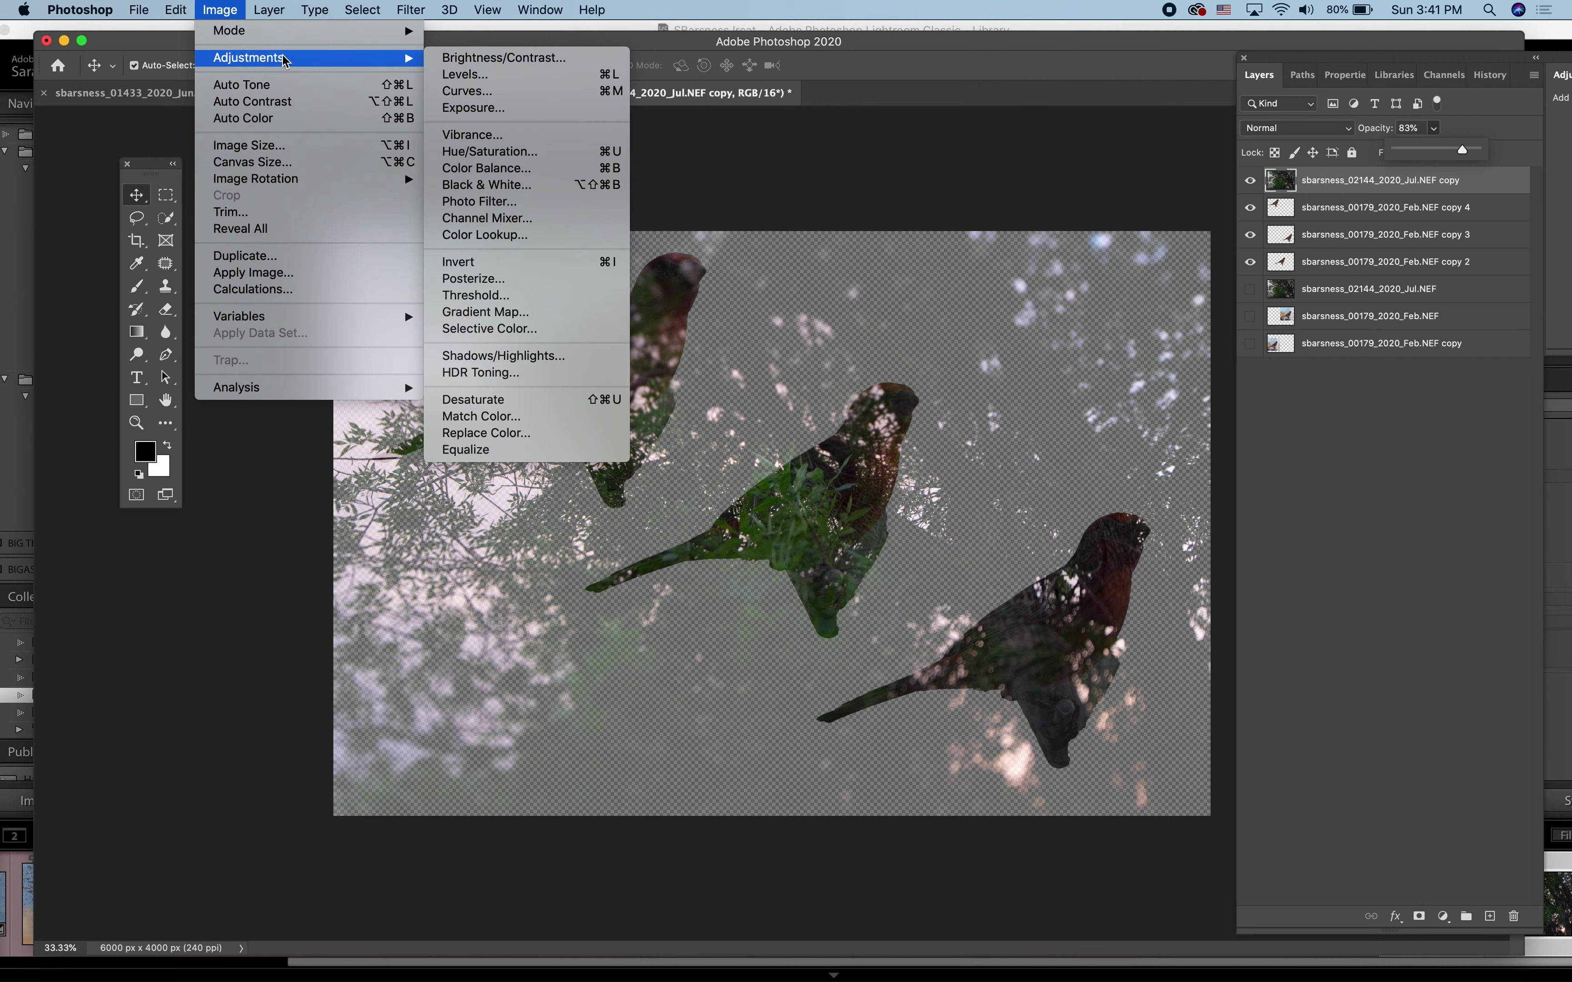
{"action": "left_click", "coordinate": [490, 59]}
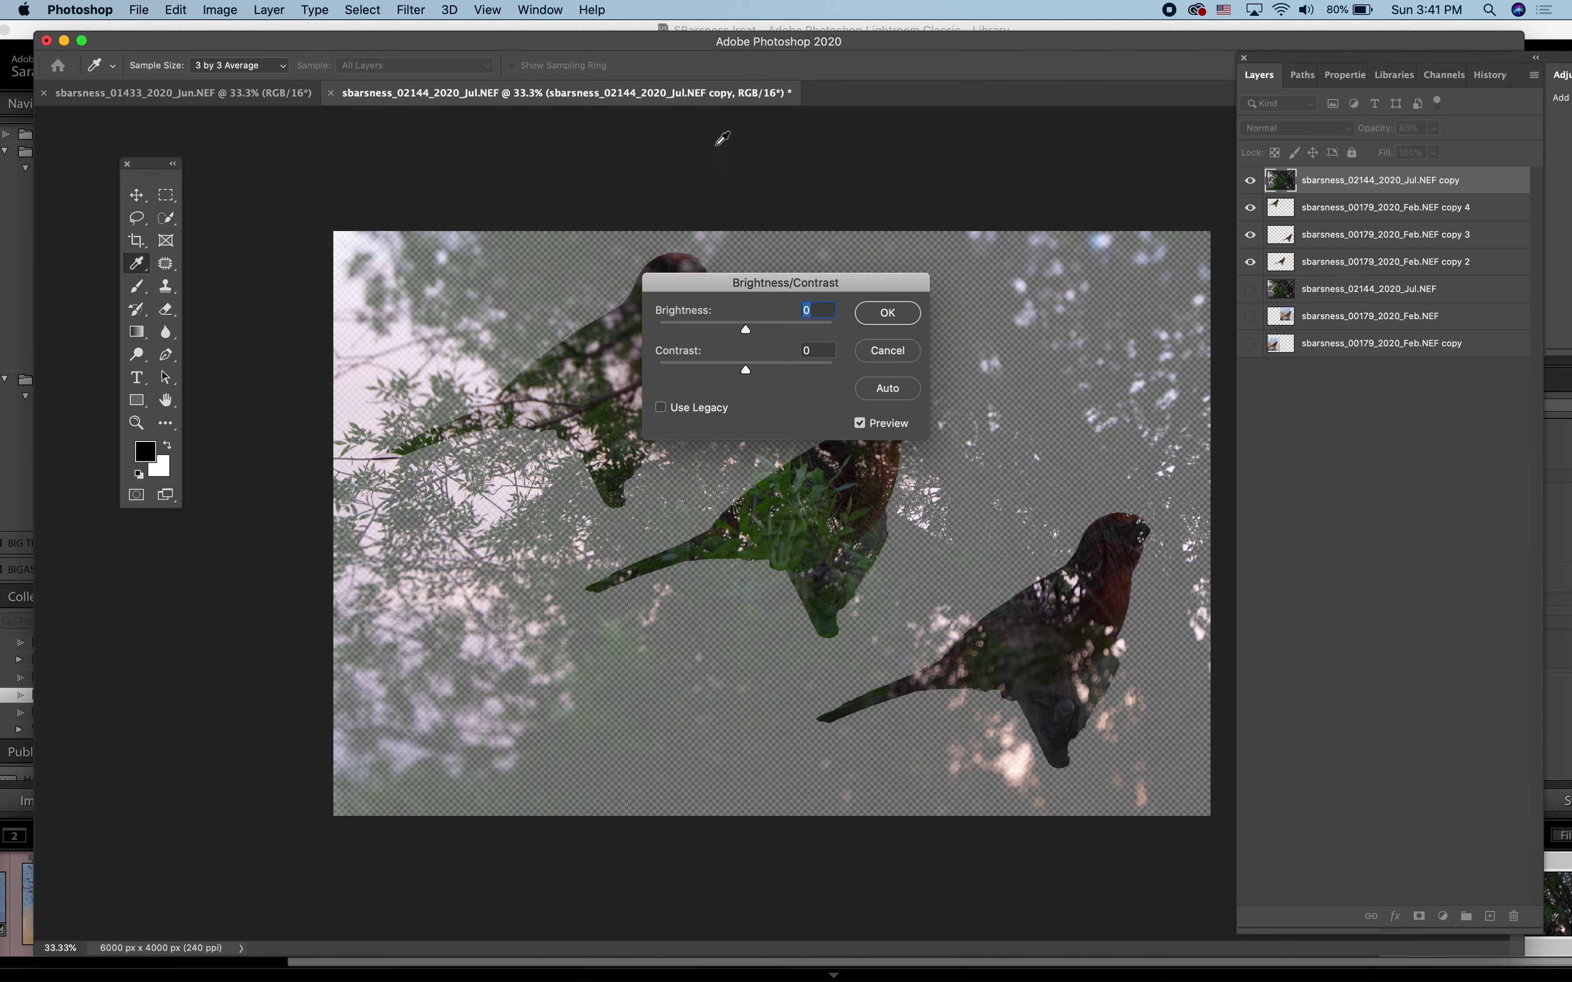
{"action": "left_click_drag", "start_coordinate": [757, 331], "coordinate": [725, 336]}
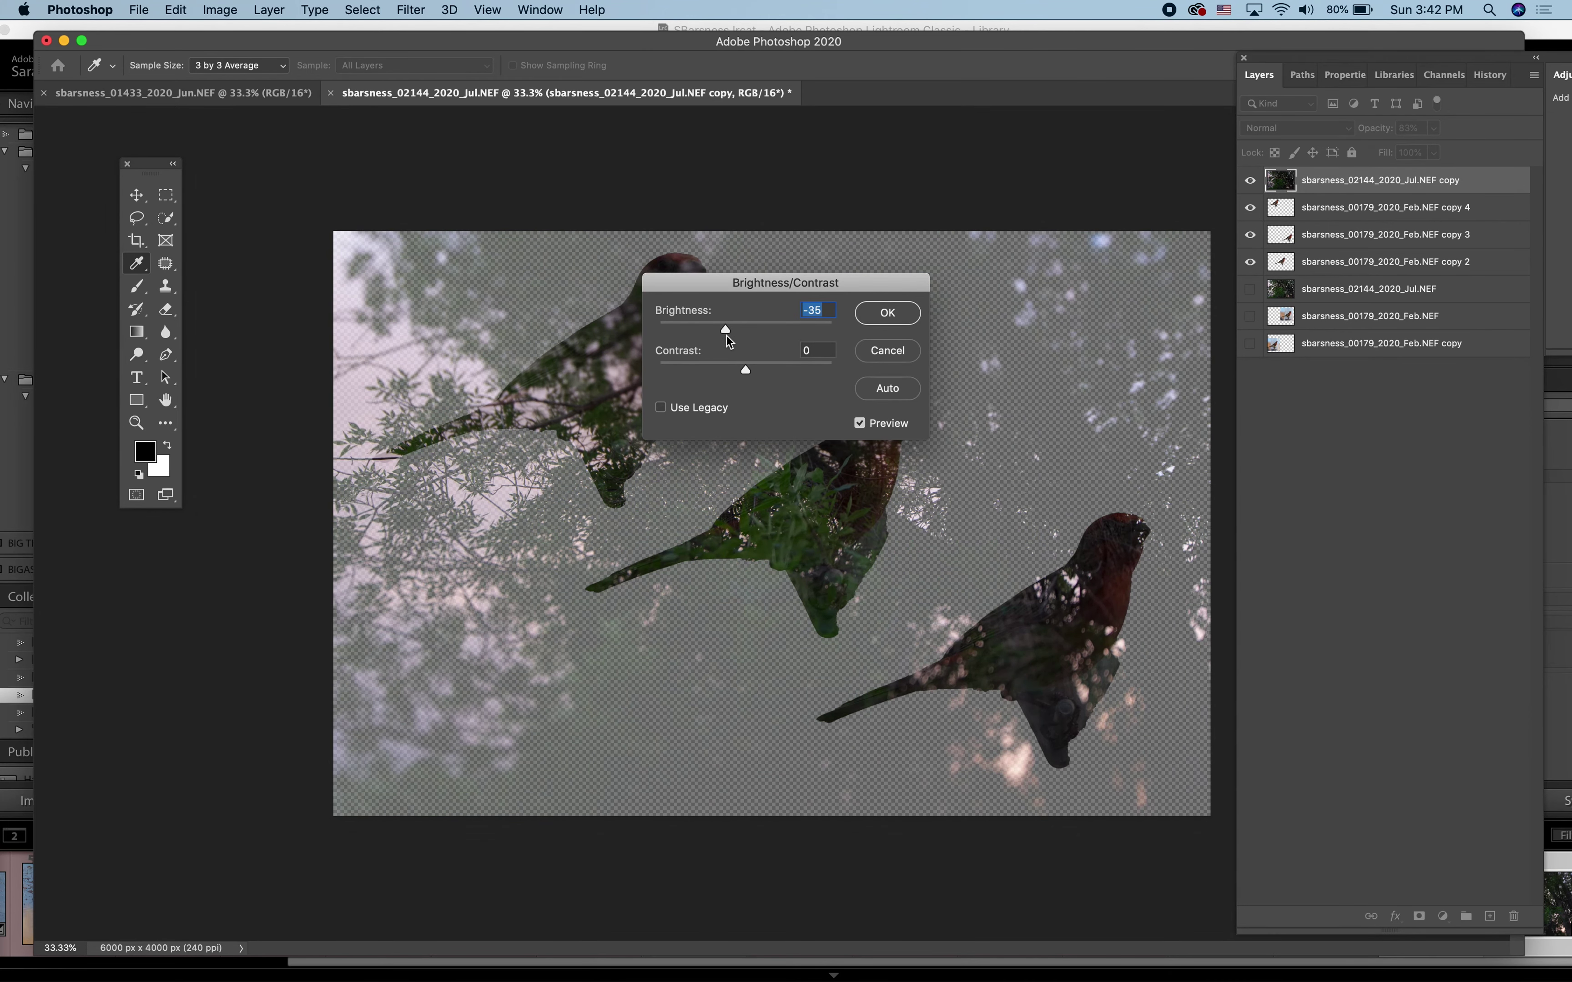
{"action": "left_click", "coordinate": [890, 352]}
Convert the tree copy layer to black and white with the Default preset and check it by toggling the layer's visibility
{"action": "left_click", "coordinate": [221, 10]}
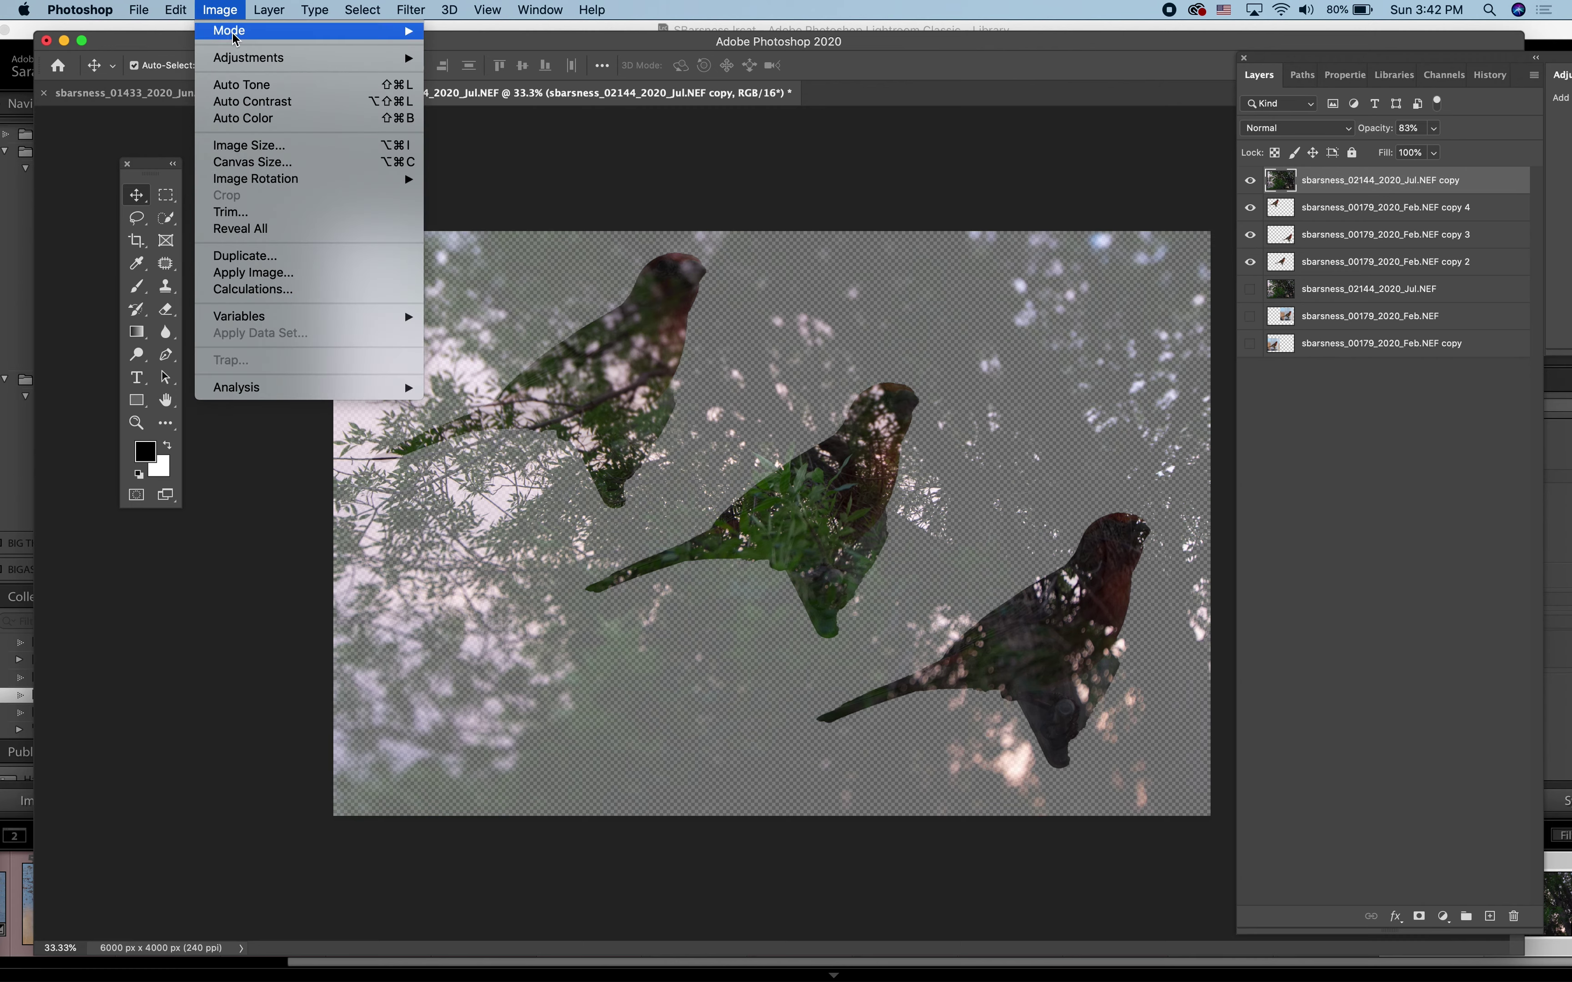
{"action": "mouse_move", "coordinate": [272, 56]}
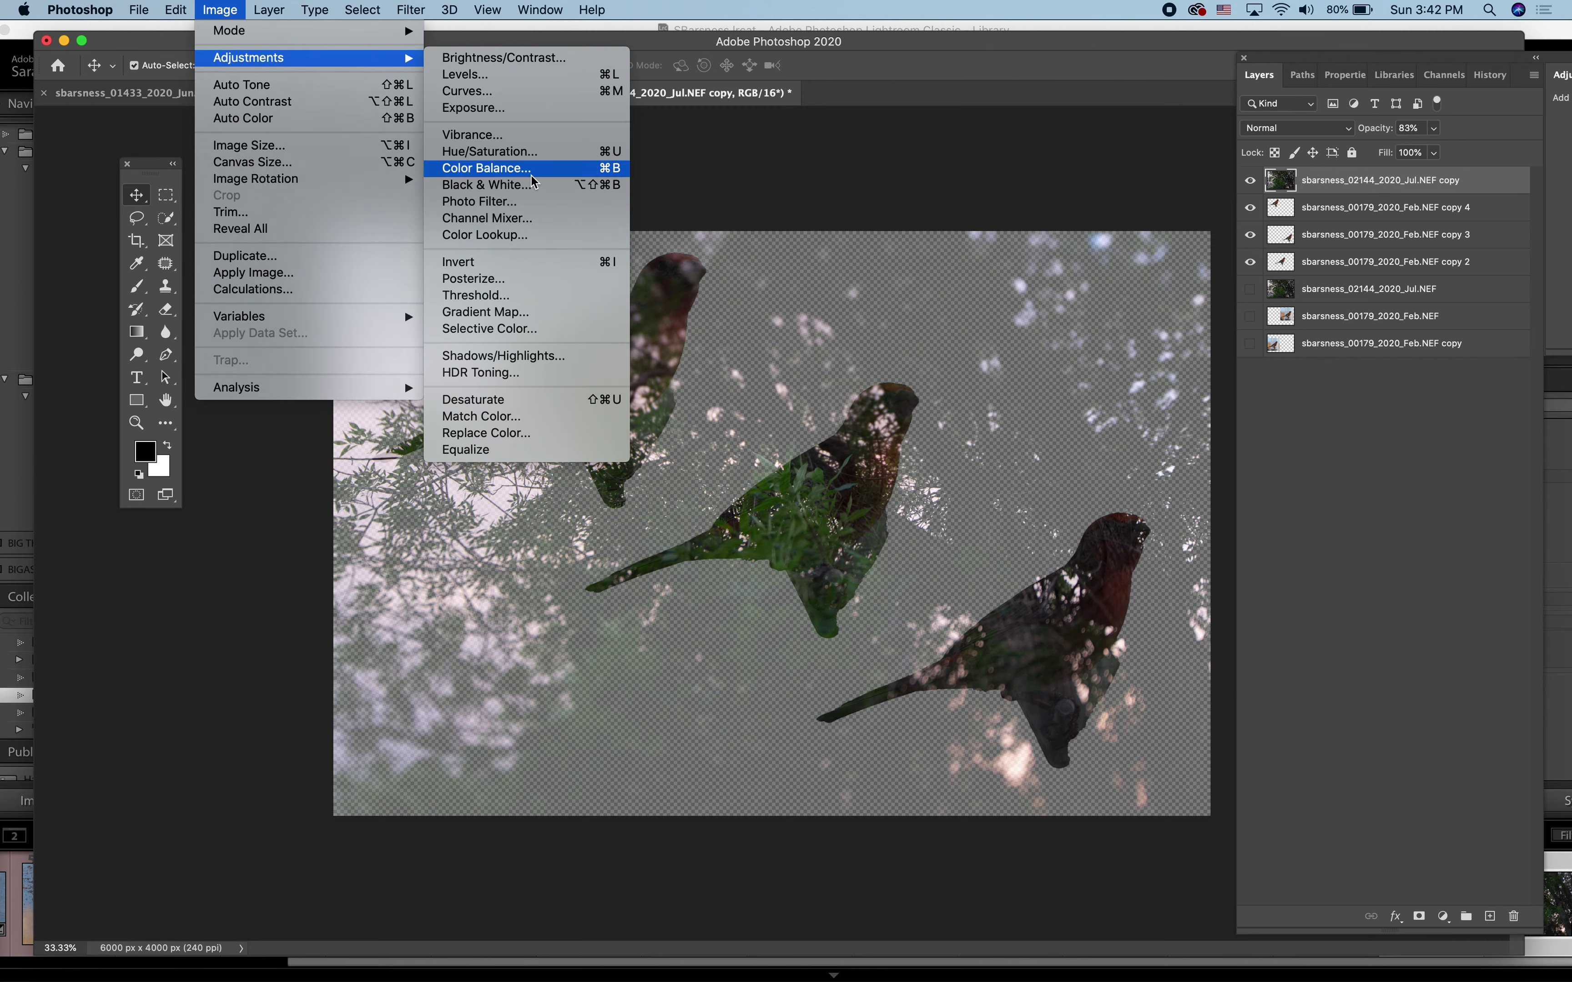
{"action": "left_click", "coordinate": [530, 189]}
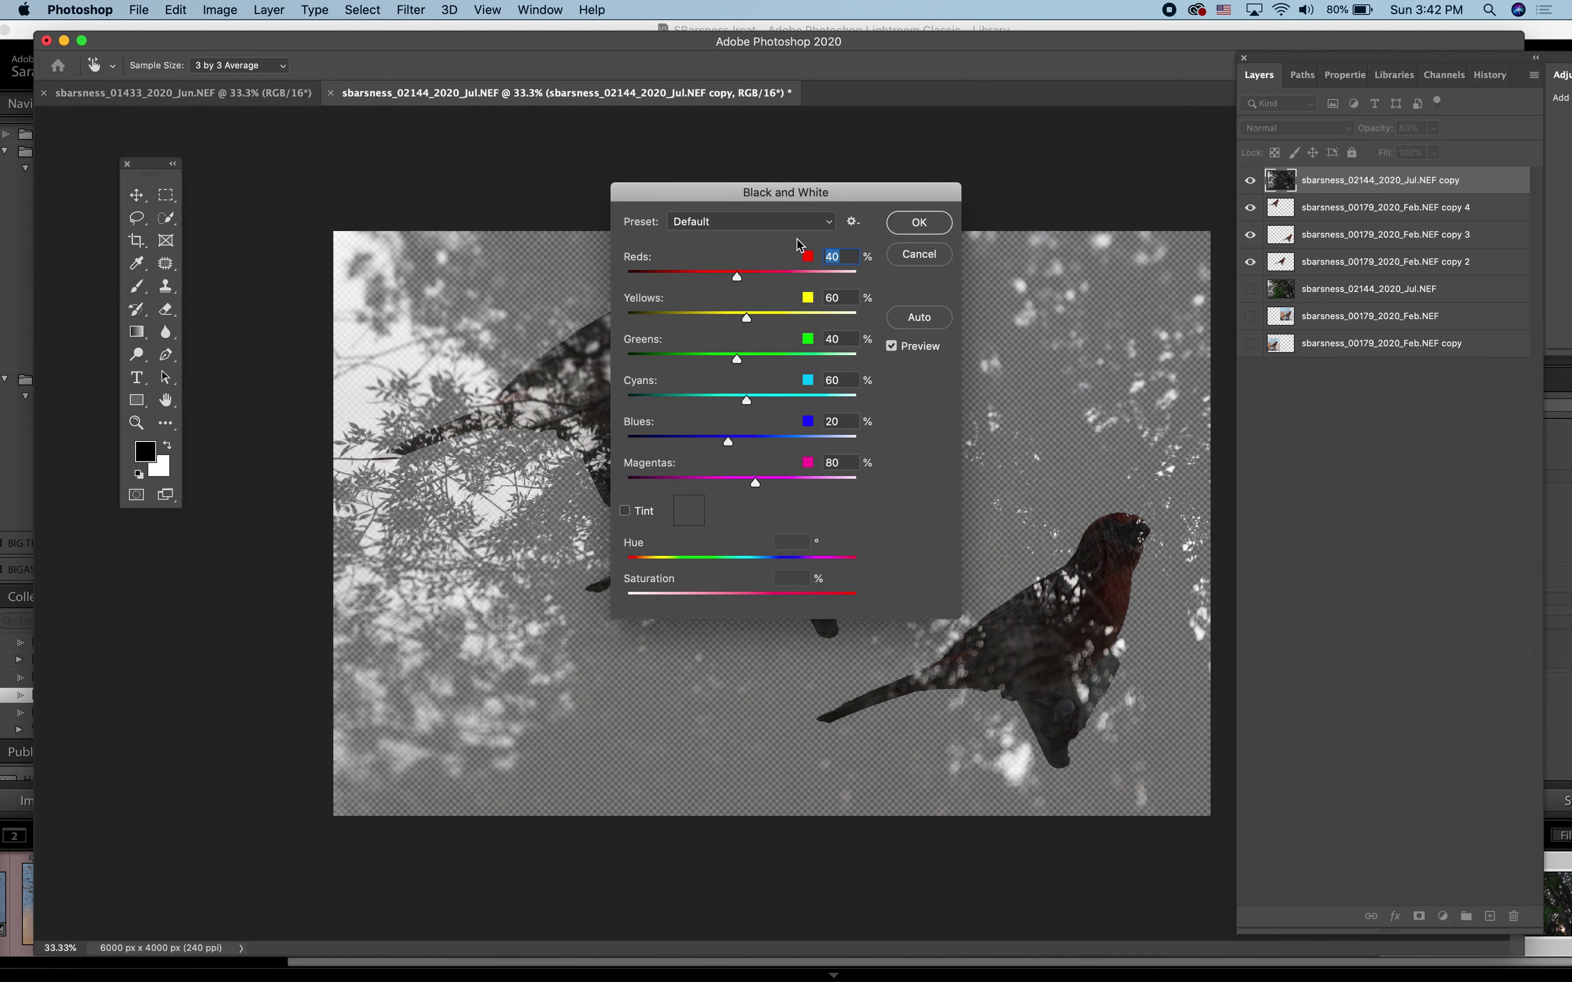
{"action": "left_click", "coordinate": [931, 222]}
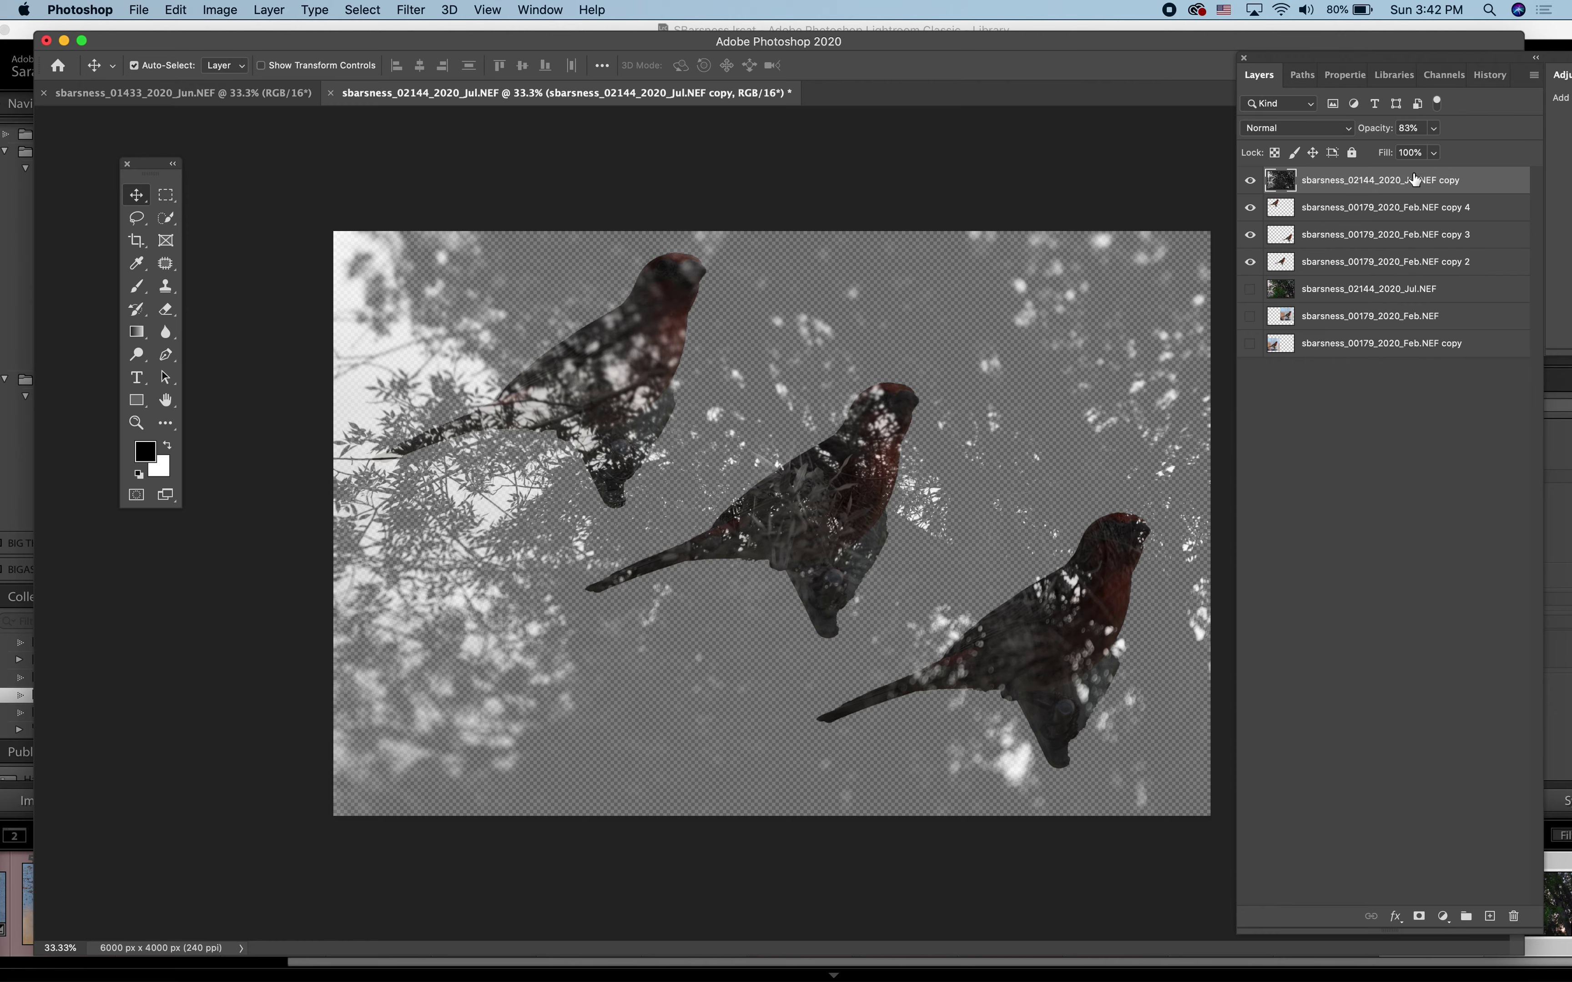
{"action": "left_click", "coordinate": [1250, 181]}
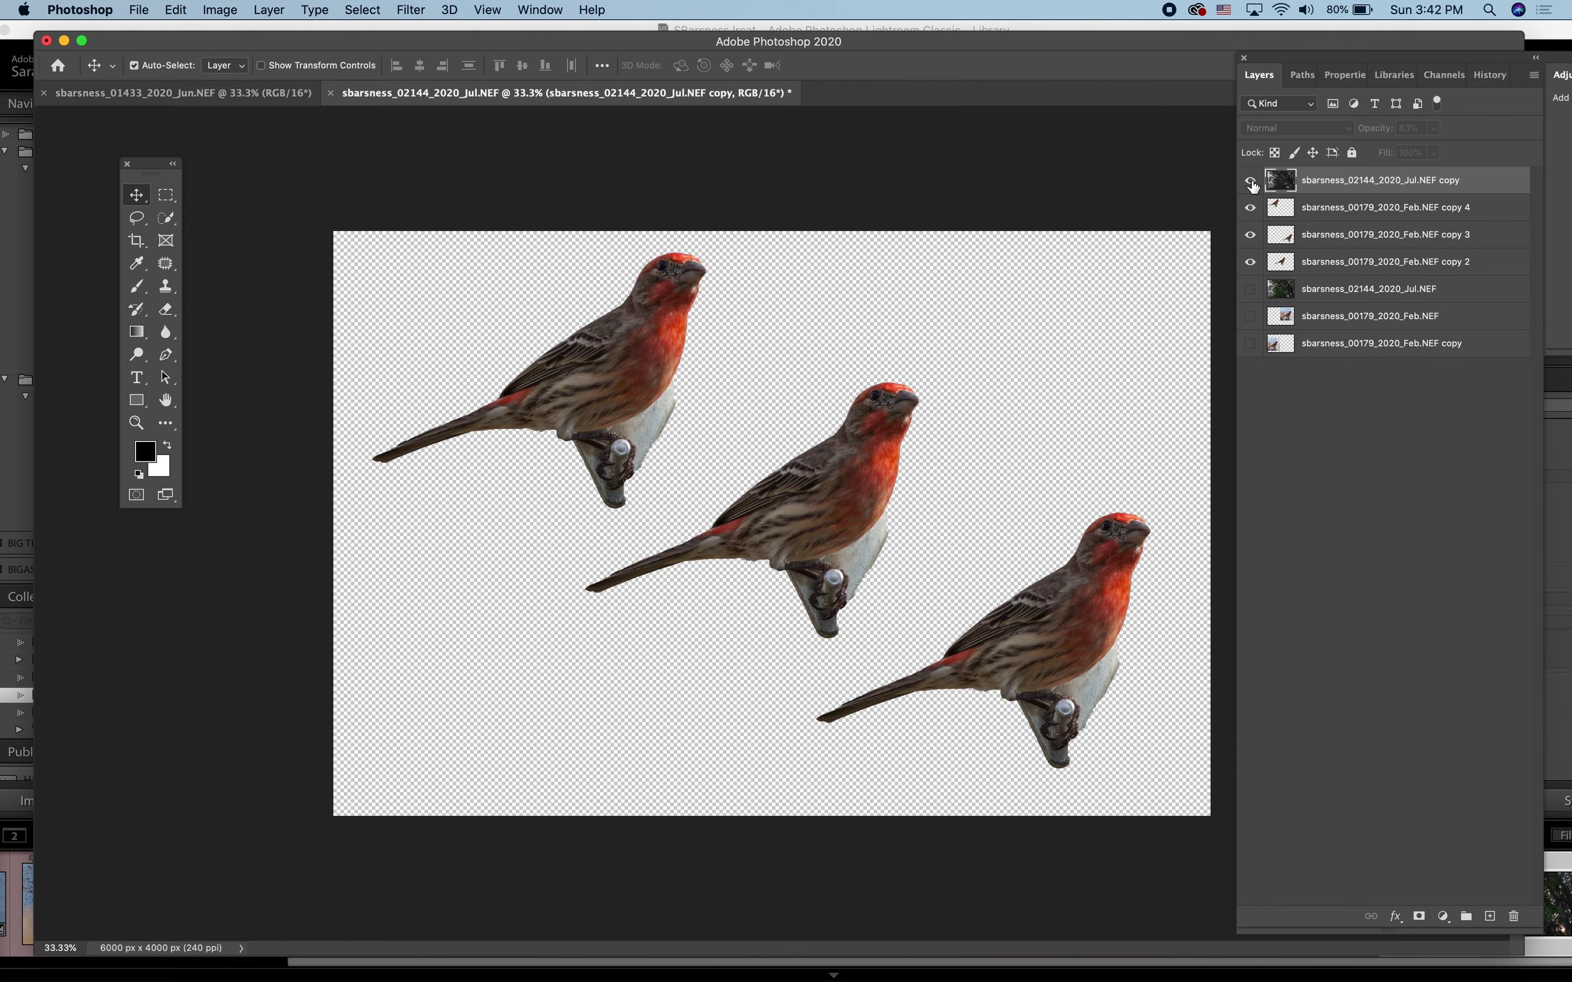
{"action": "left_click", "coordinate": [1250, 181]}
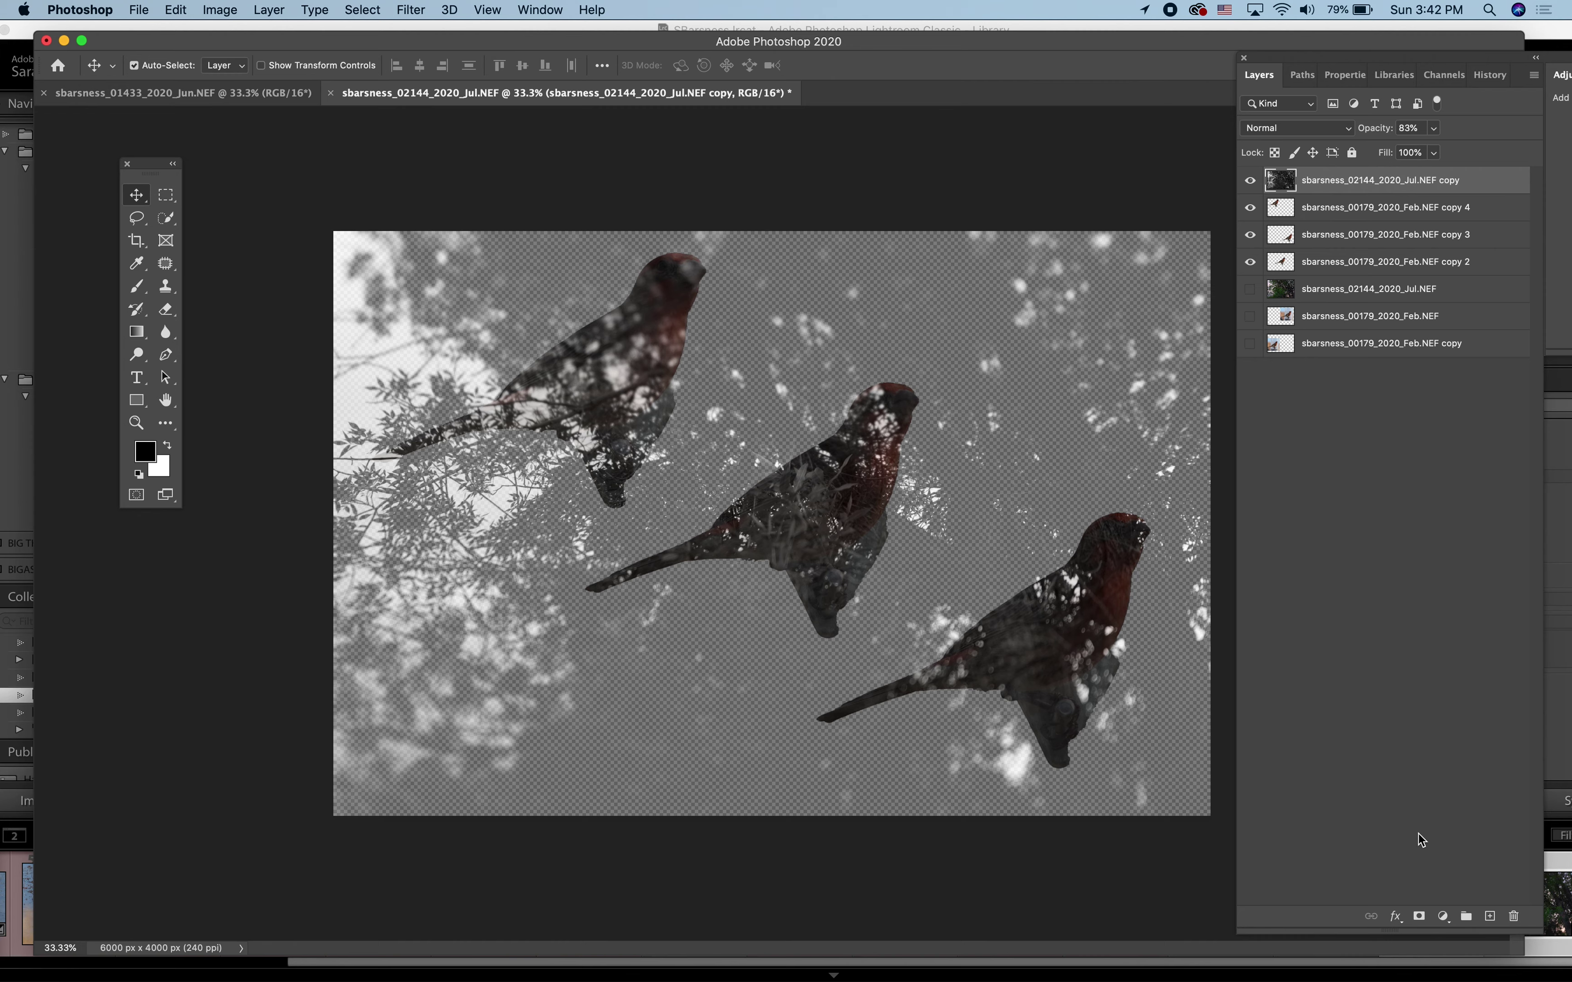
Add a dark red solid color fill layer directly beneath the three cut-out finch layers and hide the tree copy layer
{"action": "left_click", "coordinate": [1443, 916]}
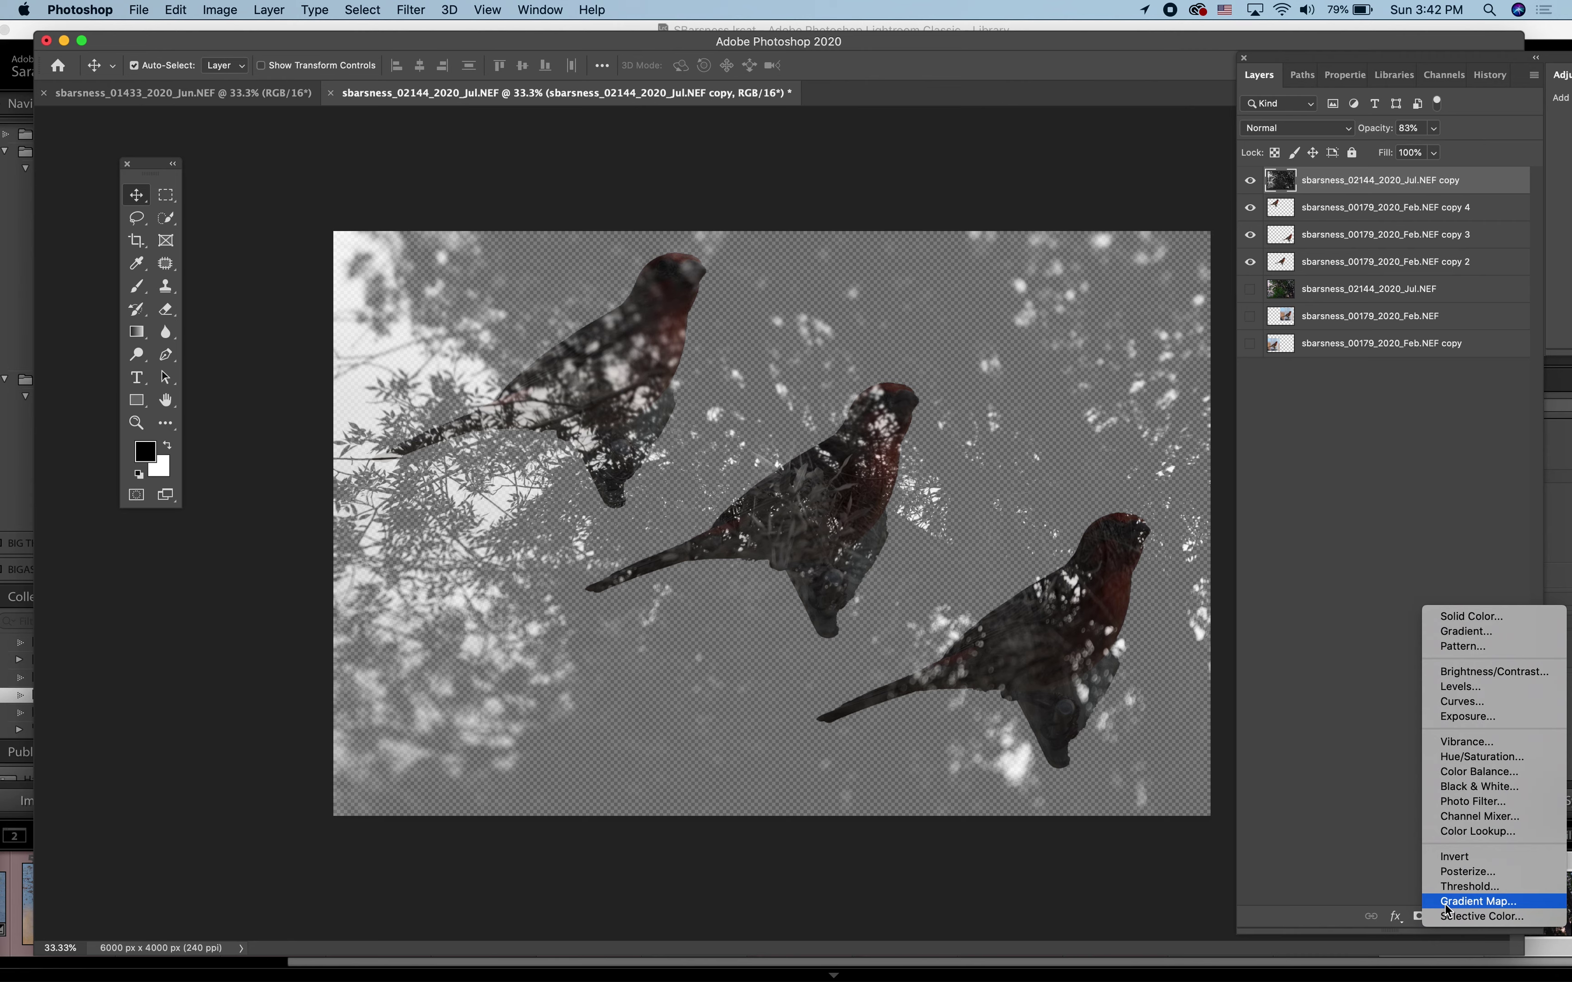
{"action": "left_click", "coordinate": [1455, 617]}
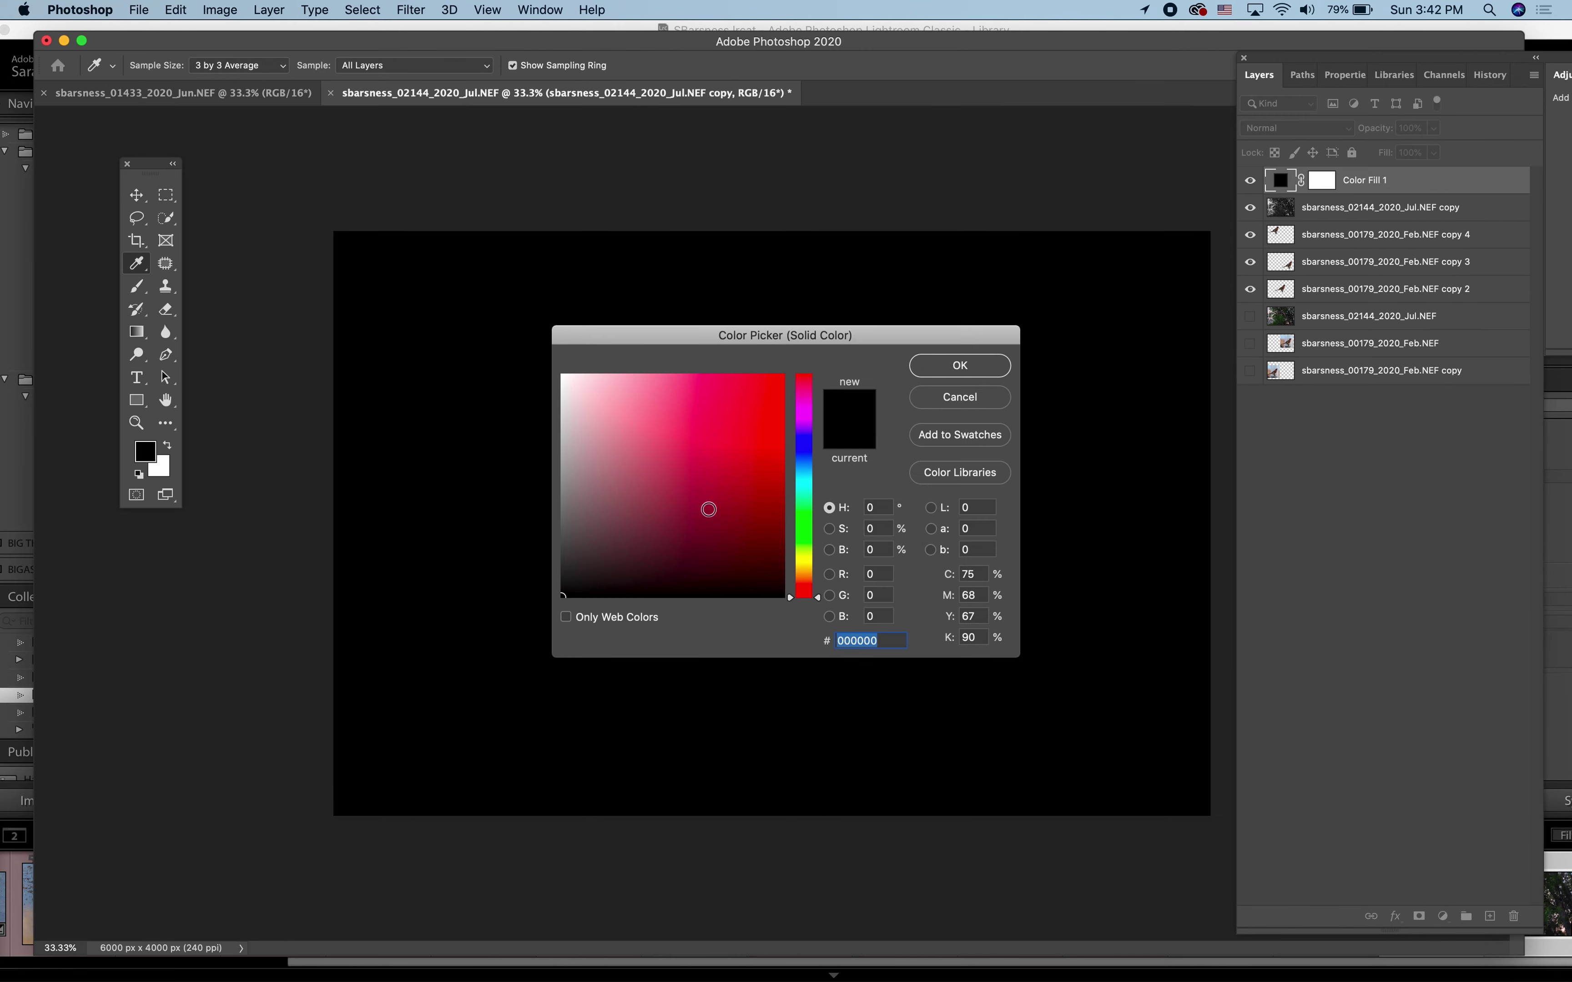
{"action": "left_click", "coordinate": [708, 509]}
{"action": "left_click", "coordinate": [977, 369]}
{"action": "left_click_drag", "start_coordinate": [1399, 191], "coordinate": [1397, 300]}
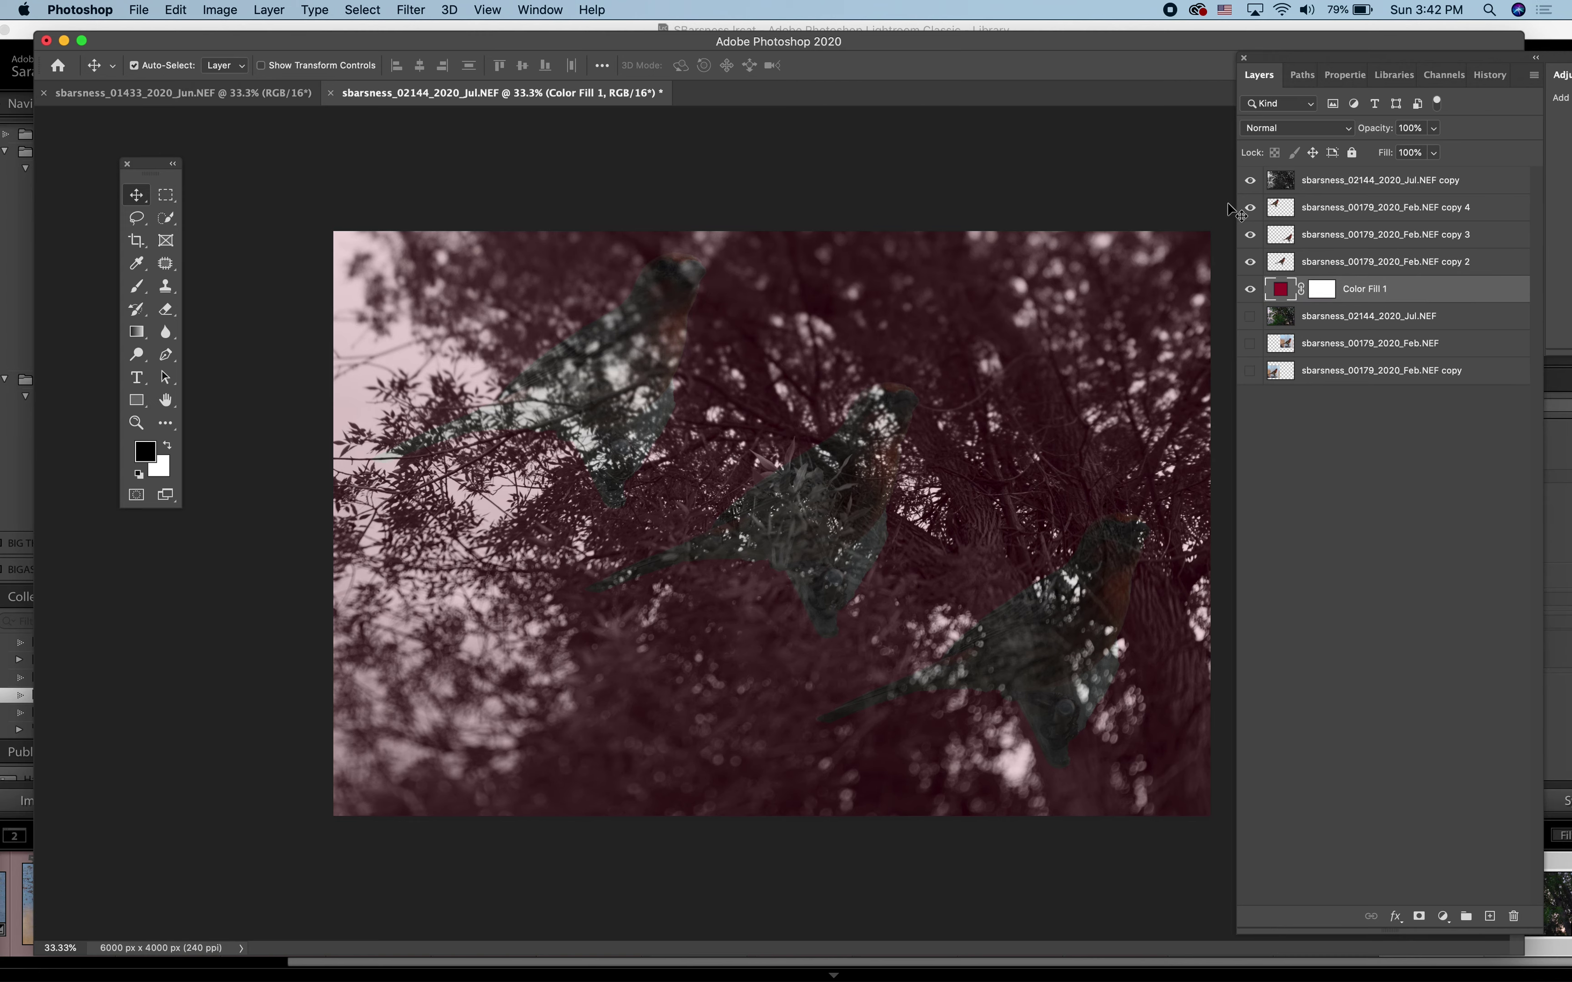
{"action": "left_click", "coordinate": [1251, 181]}
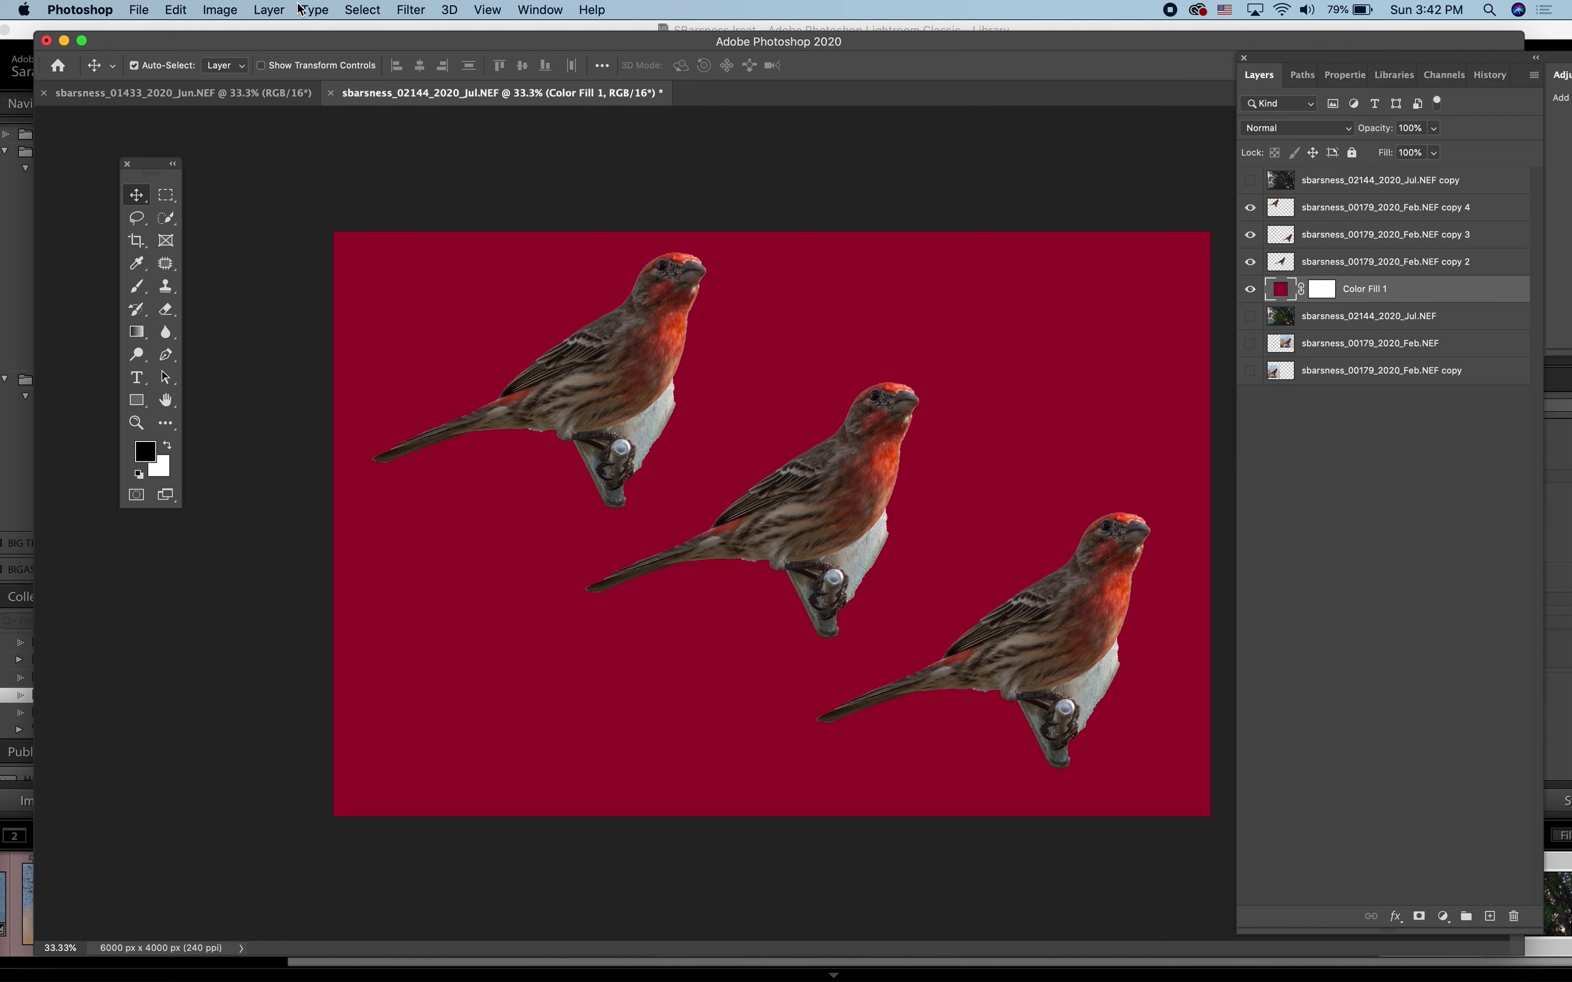
Tile both open documents vertically and copy the flower photo's Background layer into the finch composite
{"action": "left_click", "coordinate": [555, 12]}
{"action": "mouse_move", "coordinate": [562, 32]}
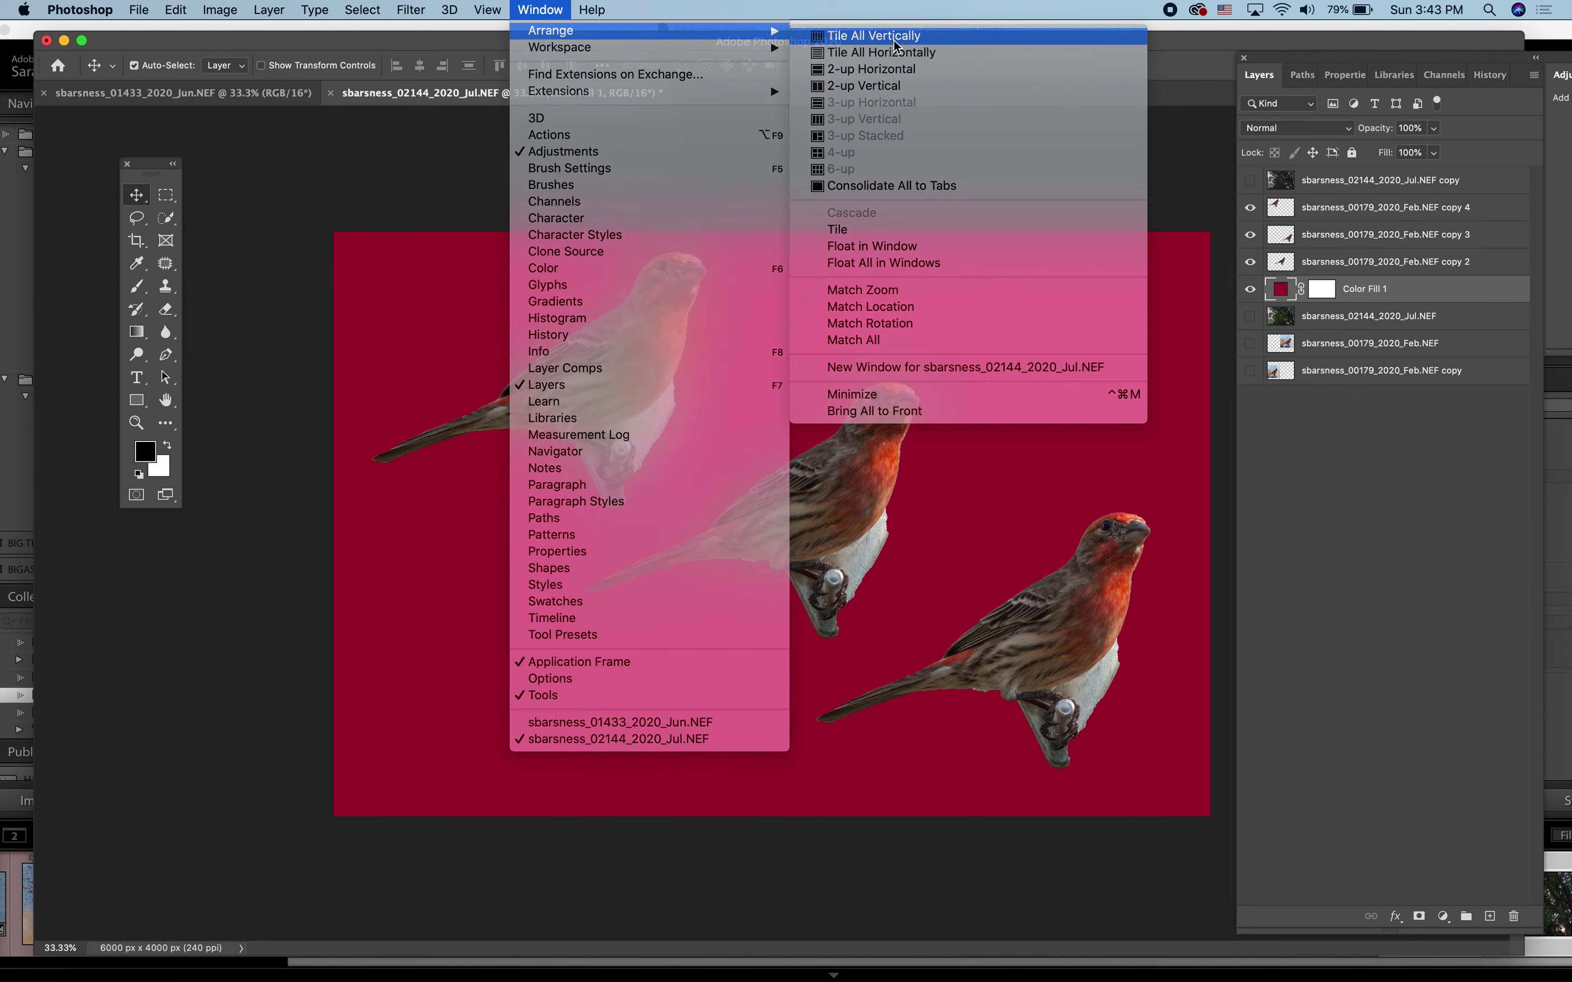
{"action": "left_click", "coordinate": [894, 37]}
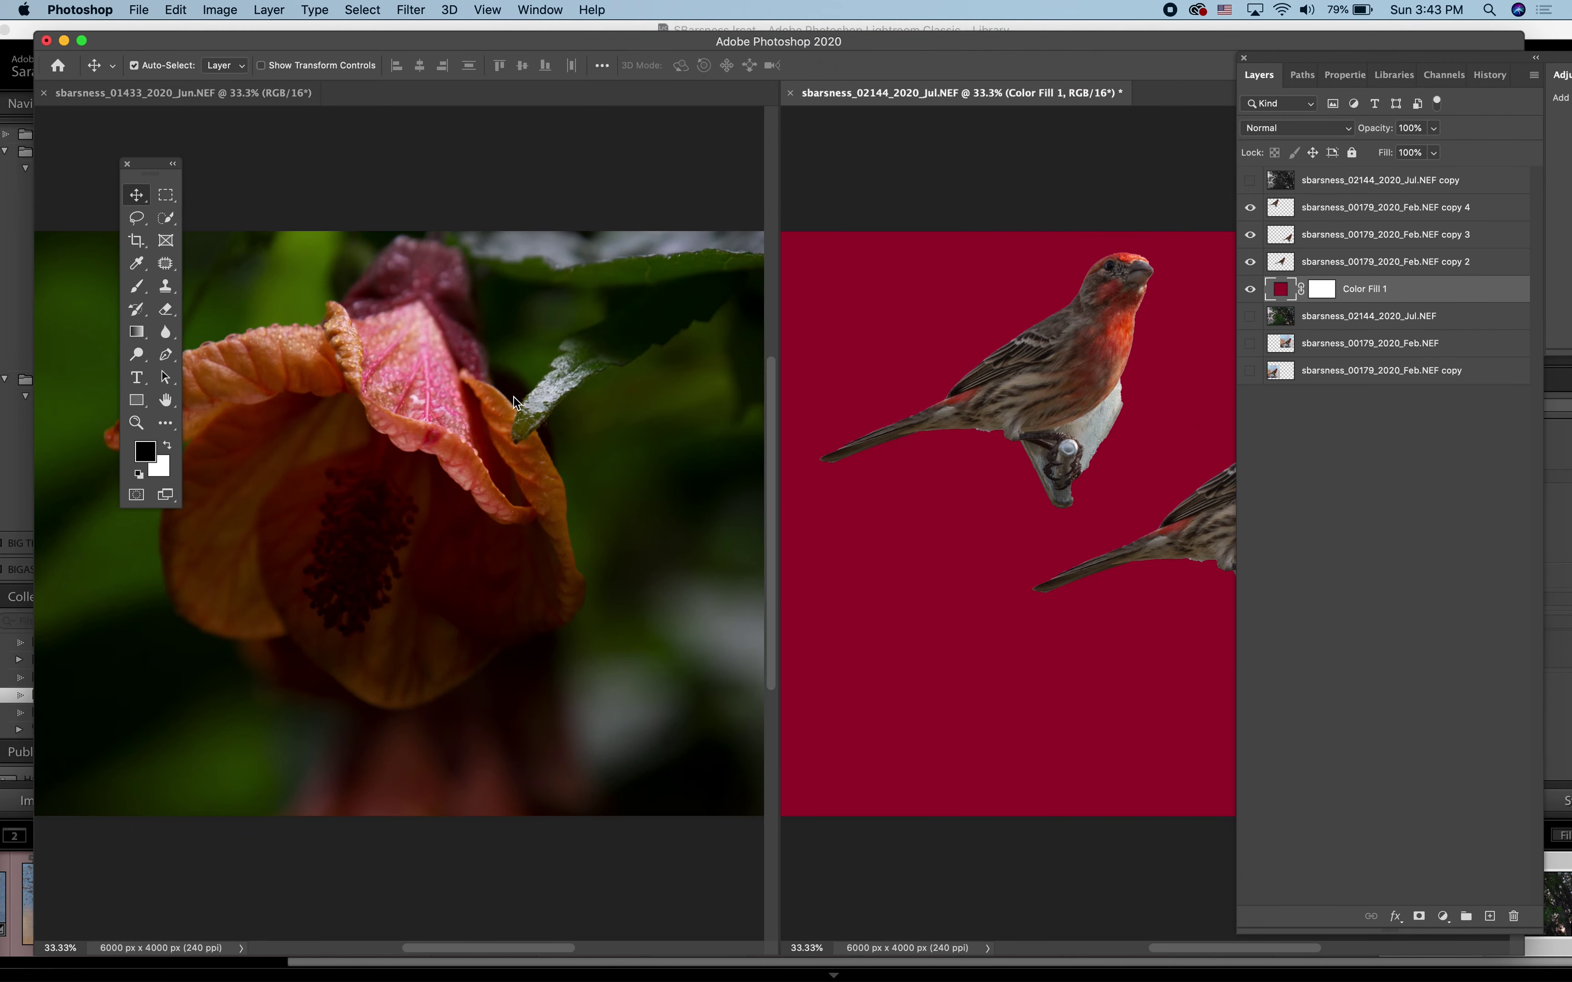
{"action": "left_click", "coordinate": [628, 149]}
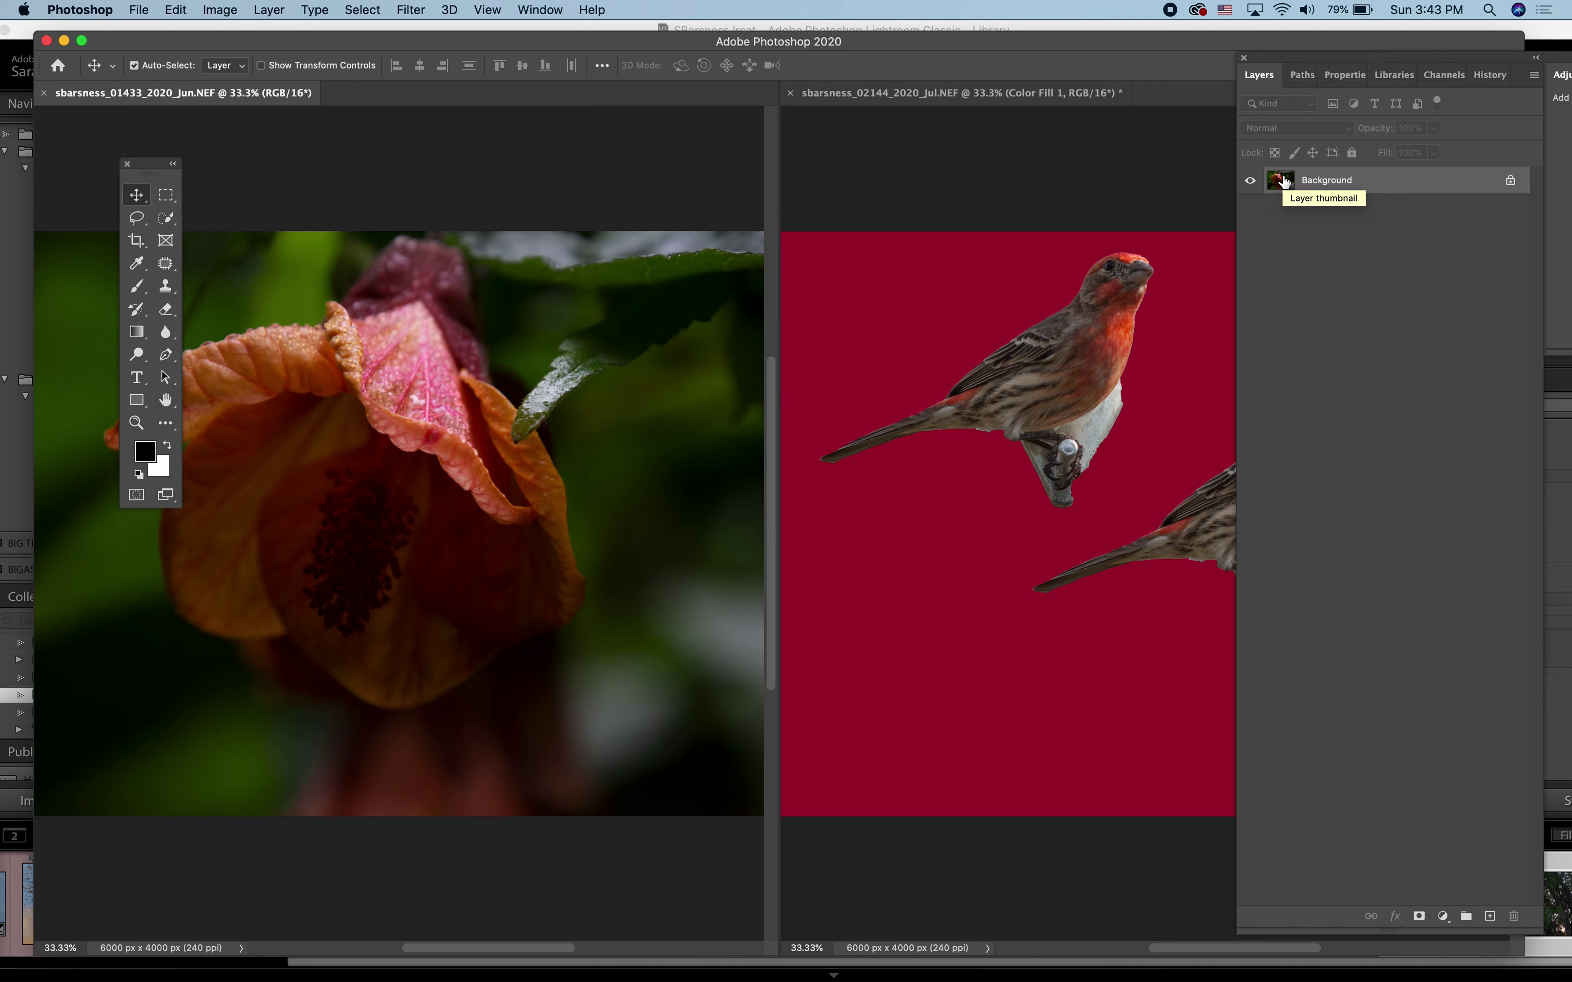
{"action": "left_click_drag", "start_coordinate": [1285, 183], "coordinate": [999, 578]}
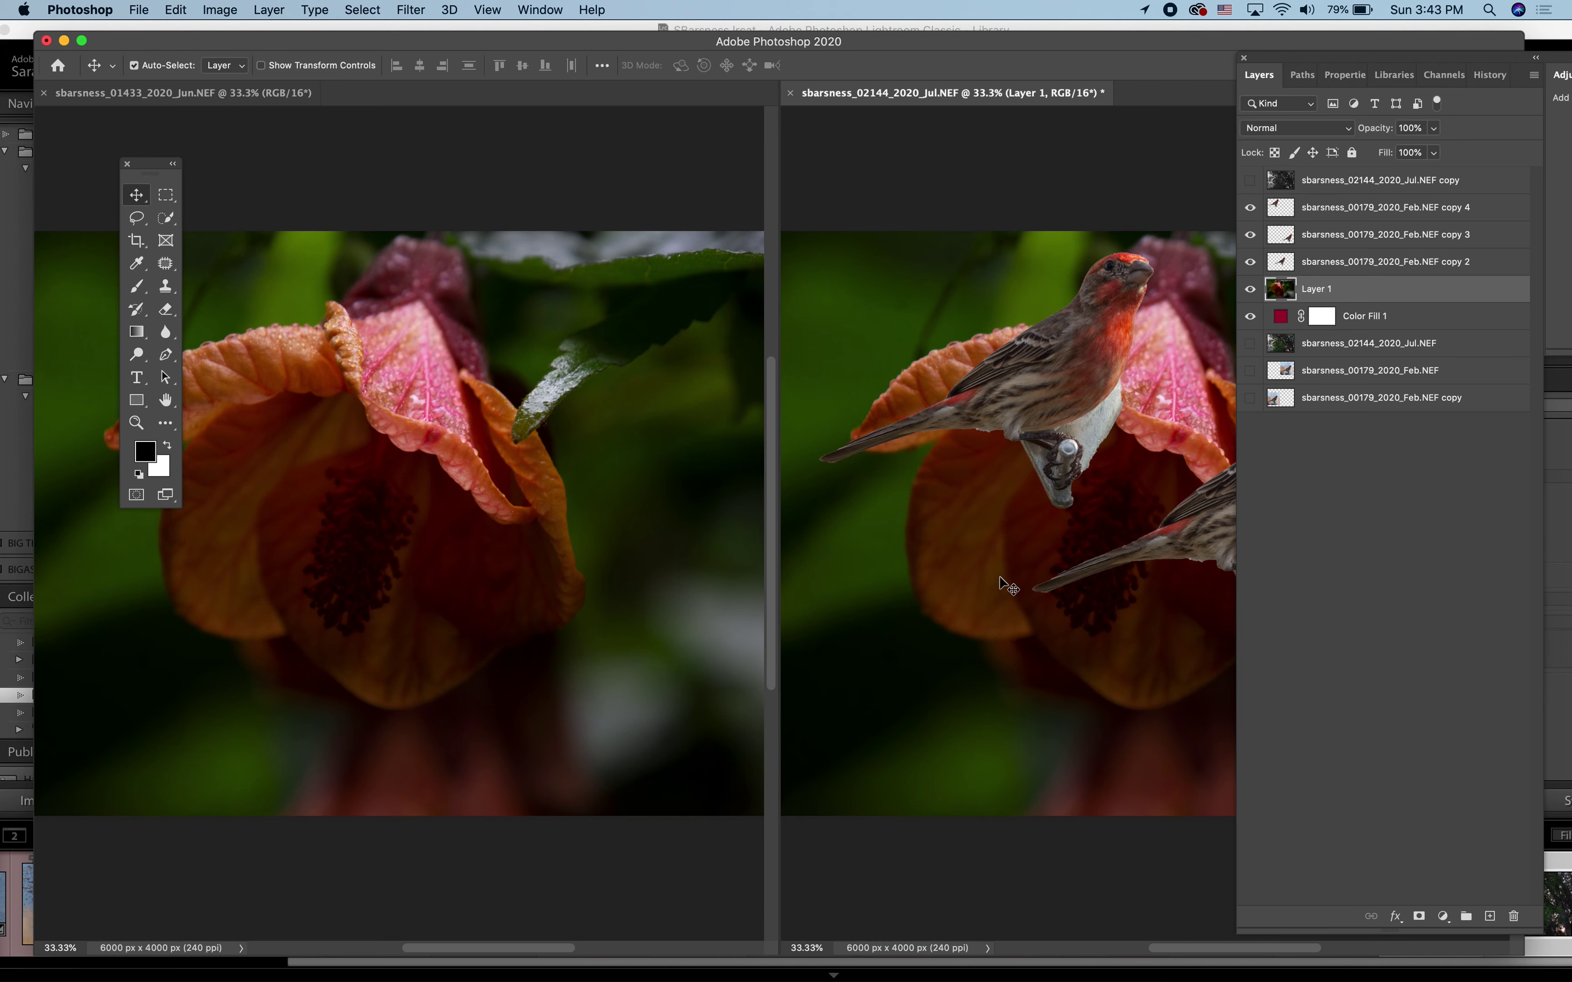
Close the flower document without saving and set the opacity of the flower layer in the finch composite to 61%
{"action": "left_click", "coordinate": [517, 153]}
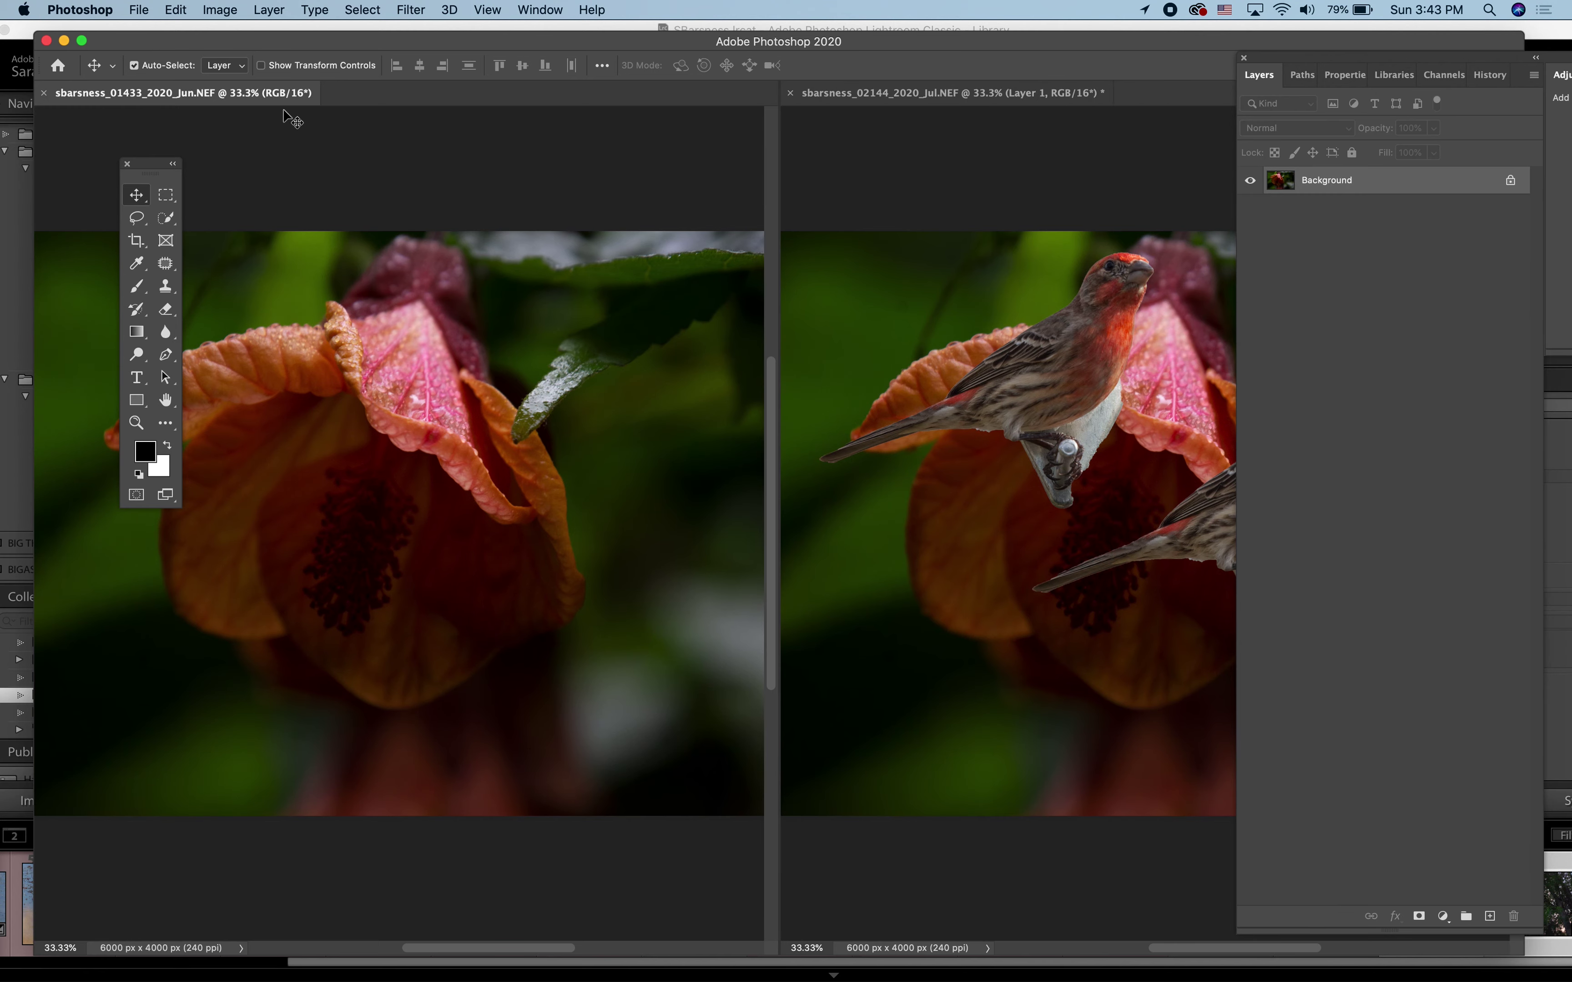
{"action": "left_click", "coordinate": [43, 93]}
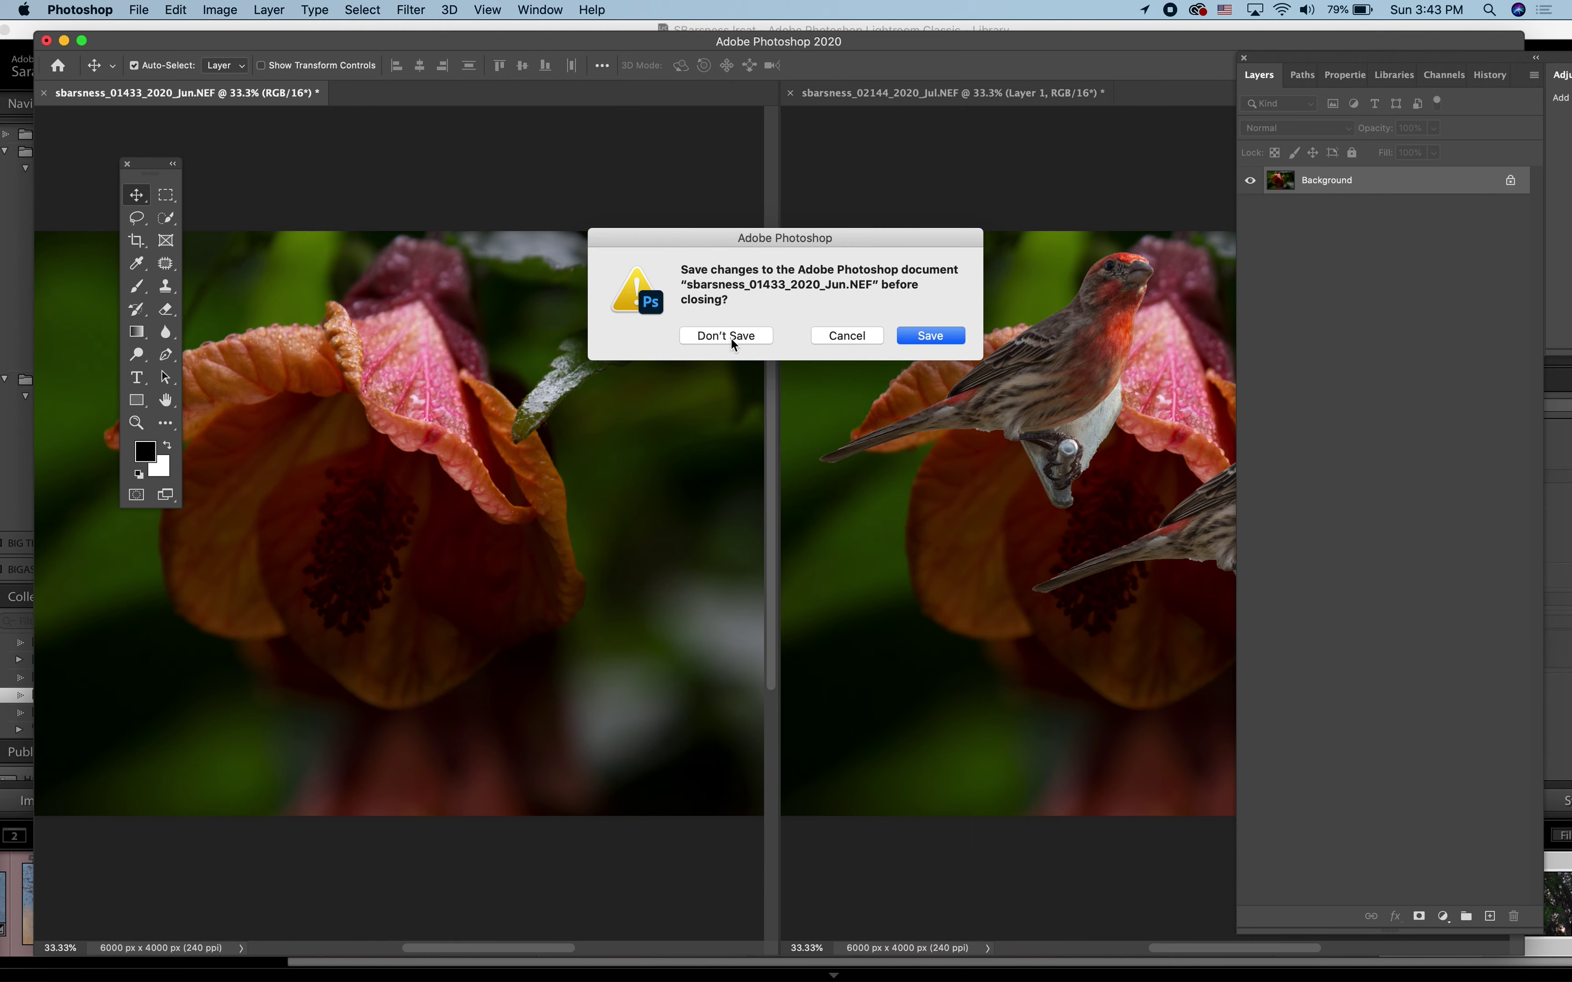
{"action": "left_click", "coordinate": [730, 336]}
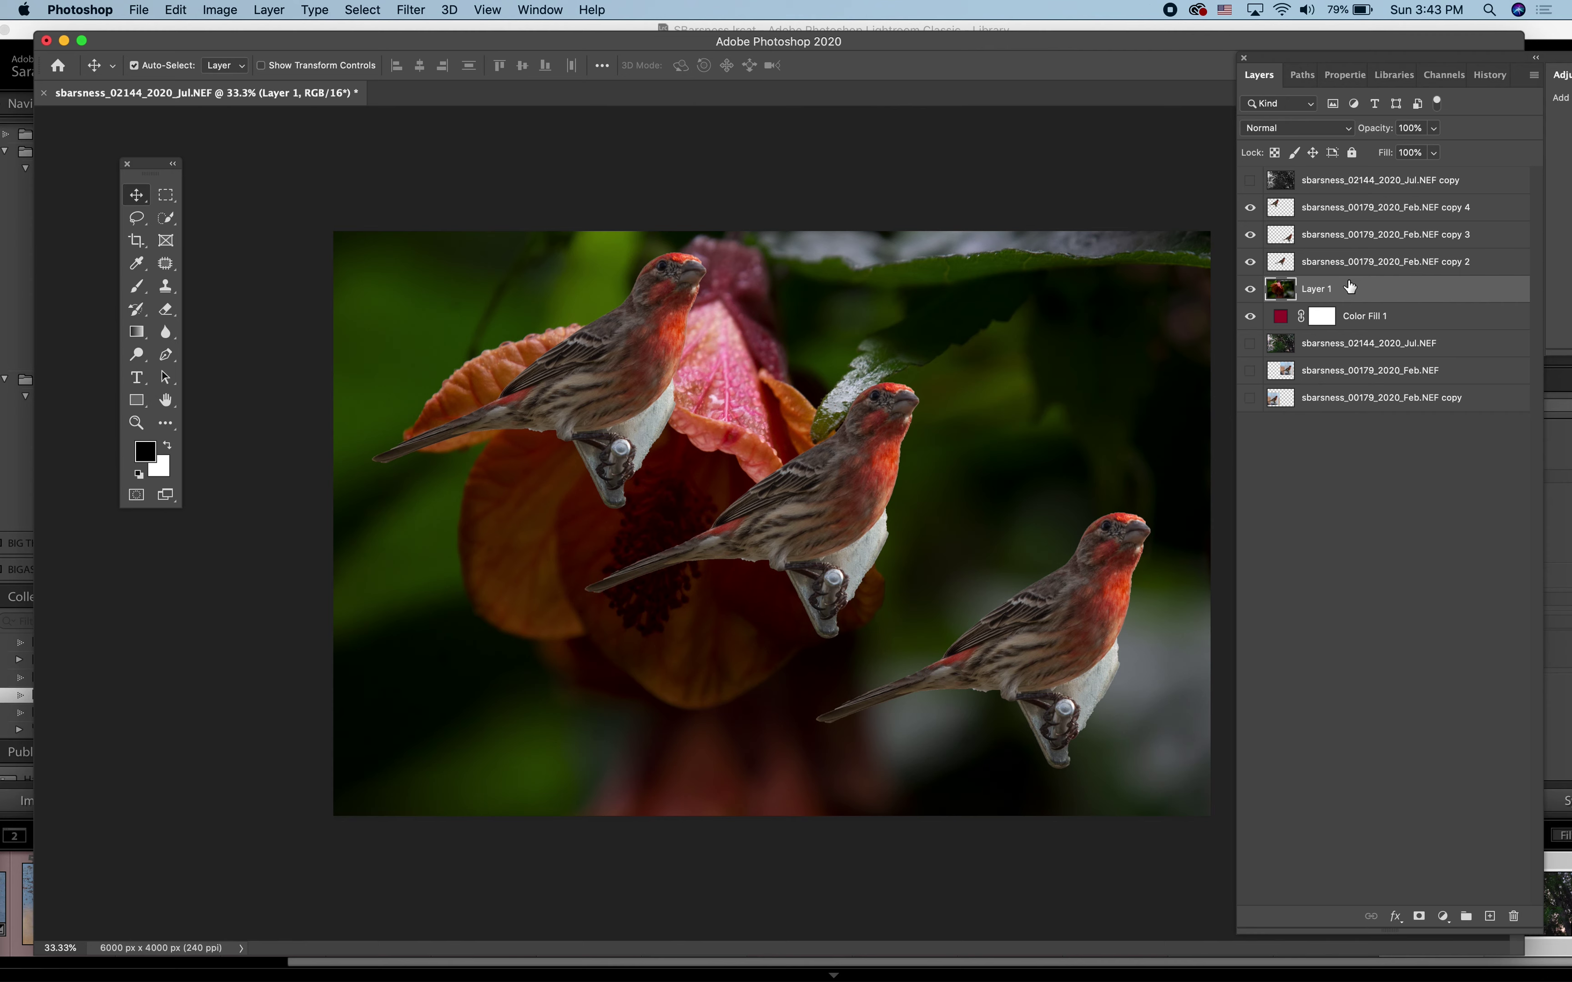
{"action": "left_click", "coordinate": [1433, 128]}
{"action": "left_click_drag", "start_coordinate": [1432, 152], "coordinate": [1396, 148]}
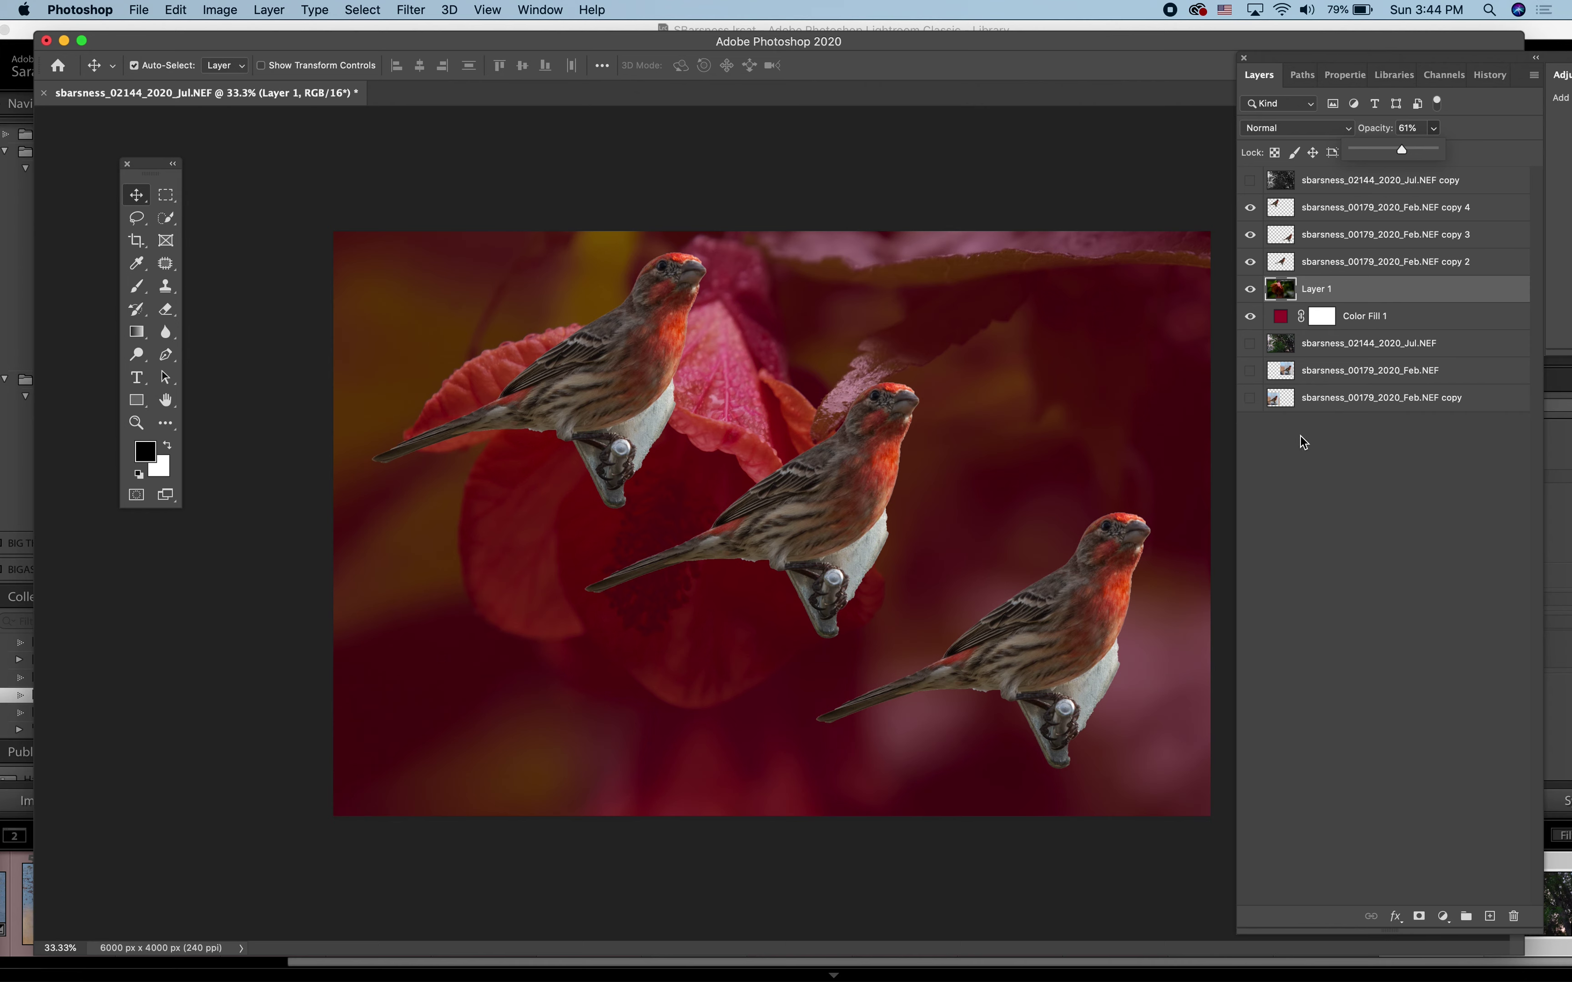
Save the finch composite as an edited PSD and close the document
{"action": "left_click", "coordinate": [138, 9]}
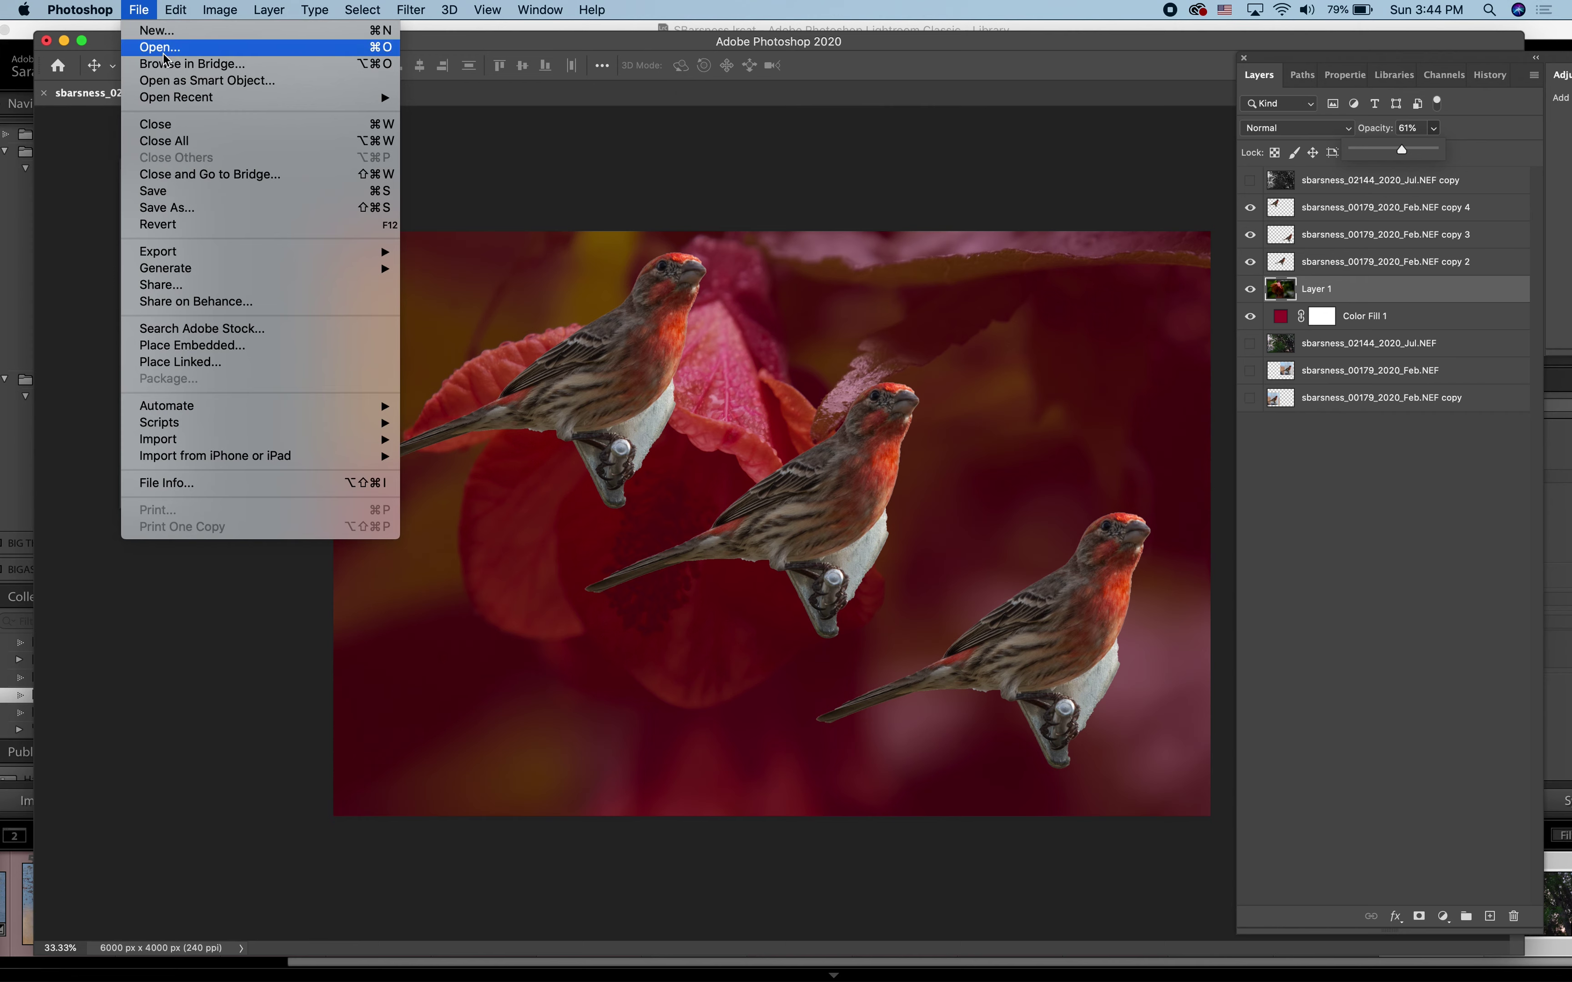
{"action": "left_click", "coordinate": [203, 193]}
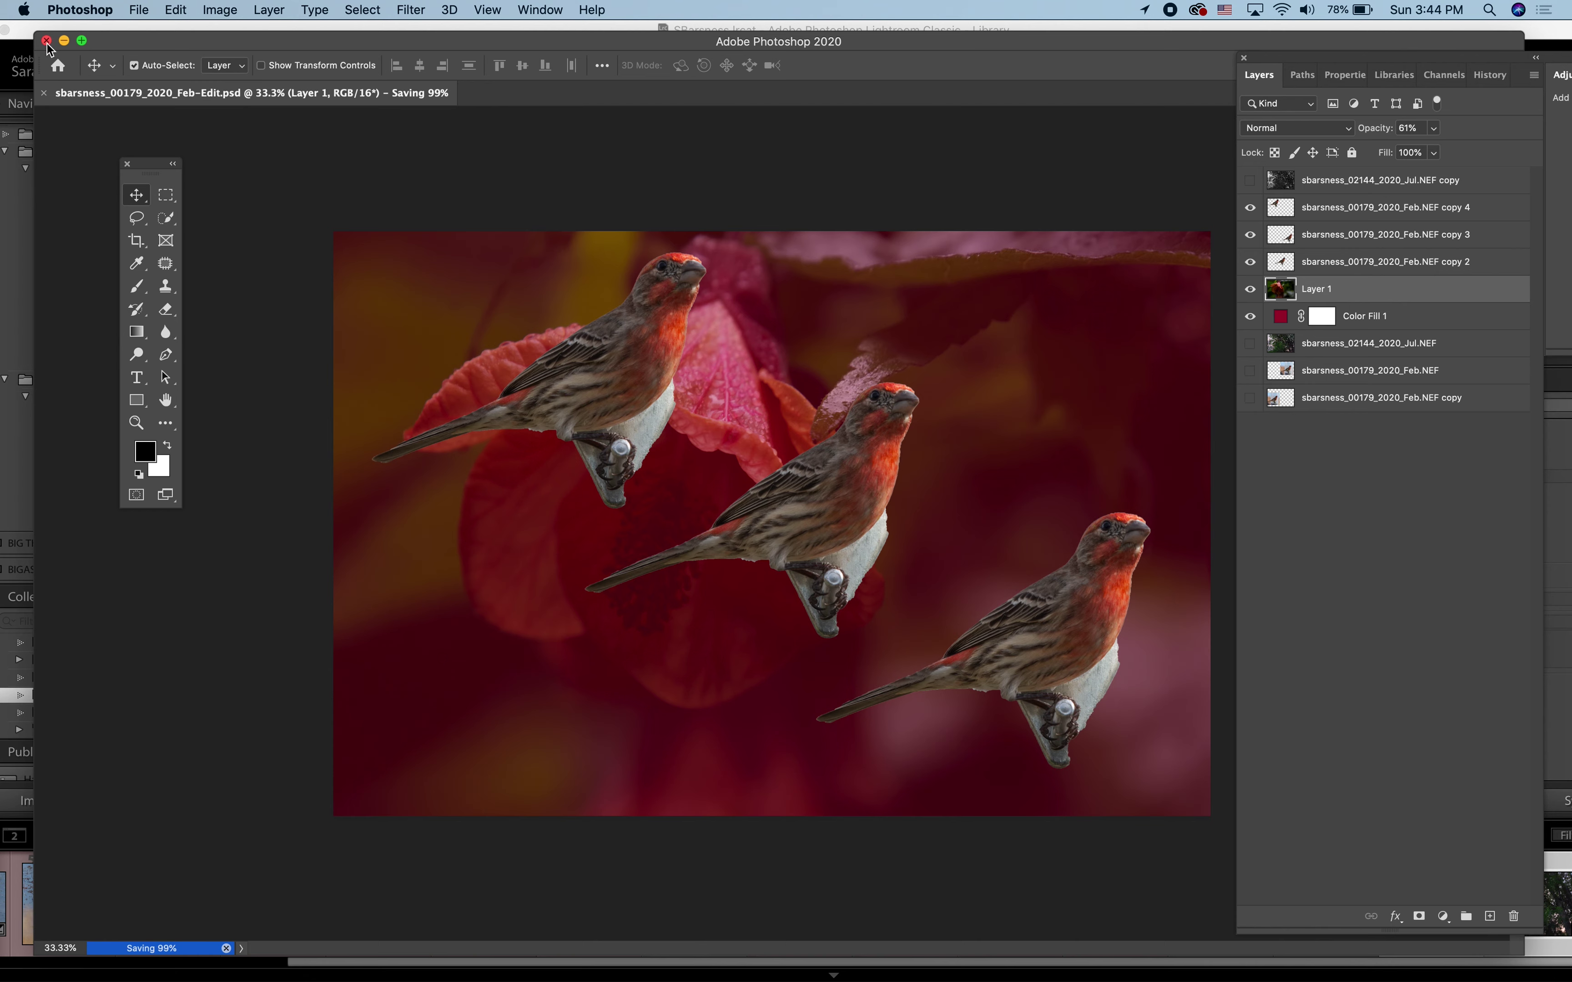
{"action": "left_click", "coordinate": [47, 41]}
{"action": "left_click", "coordinate": [925, 356]}
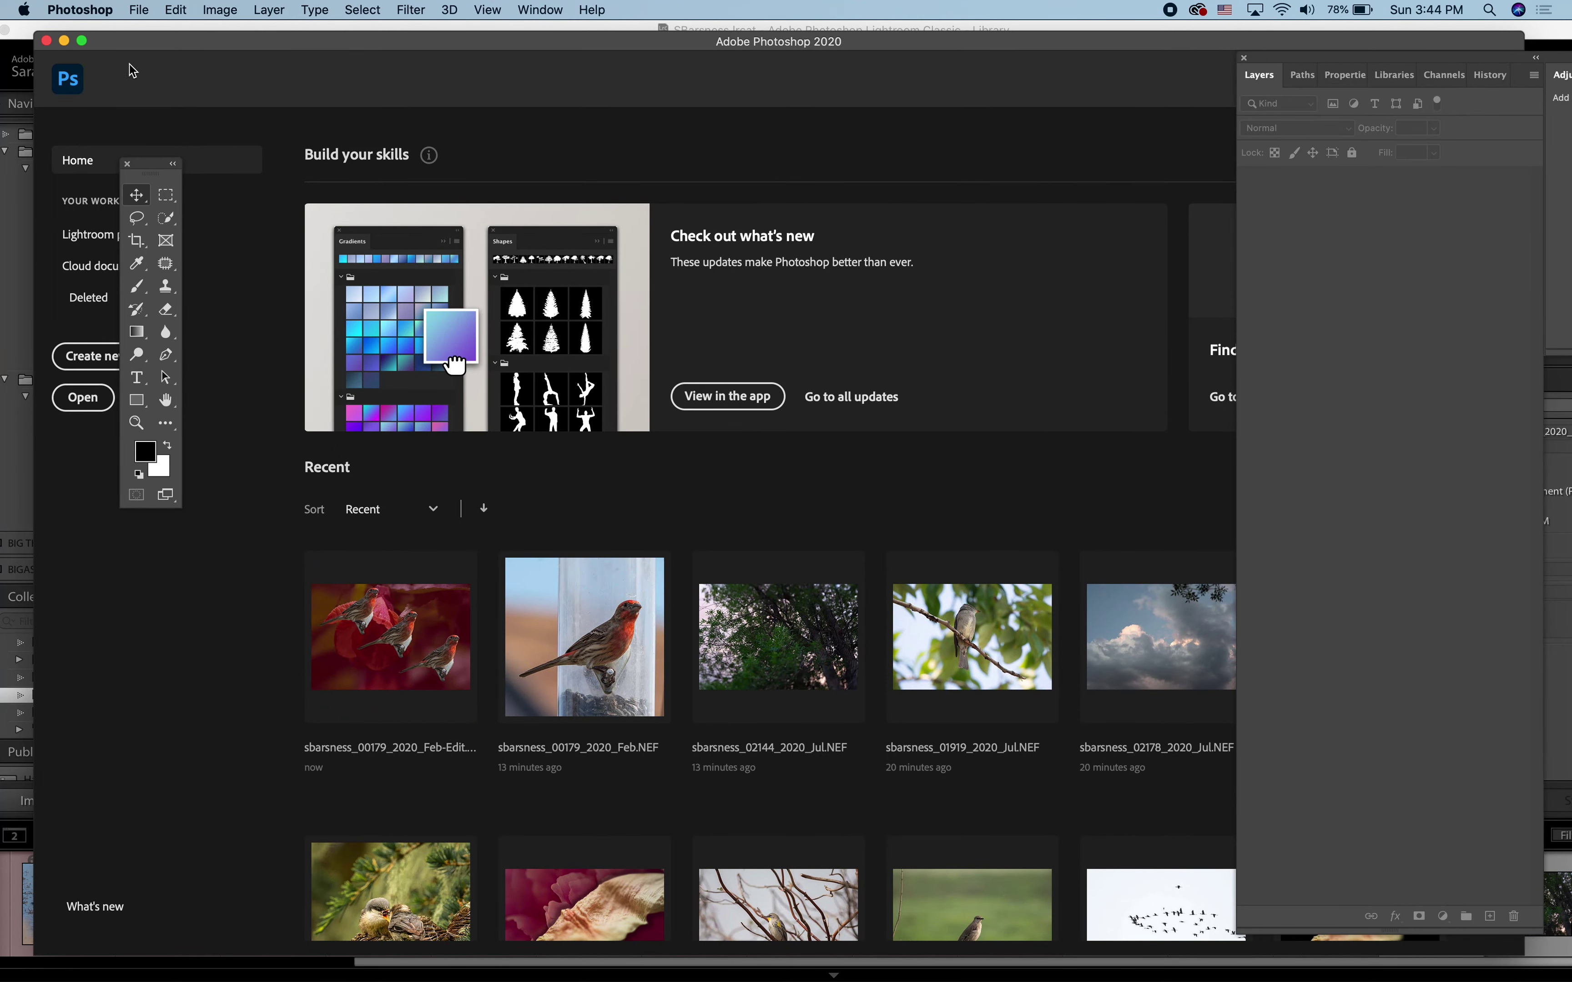
Close the Photoshop window to return to the Lightroom Classic library and move the floating Layers panel off the photo grid
{"action": "left_click", "coordinate": [47, 41]}
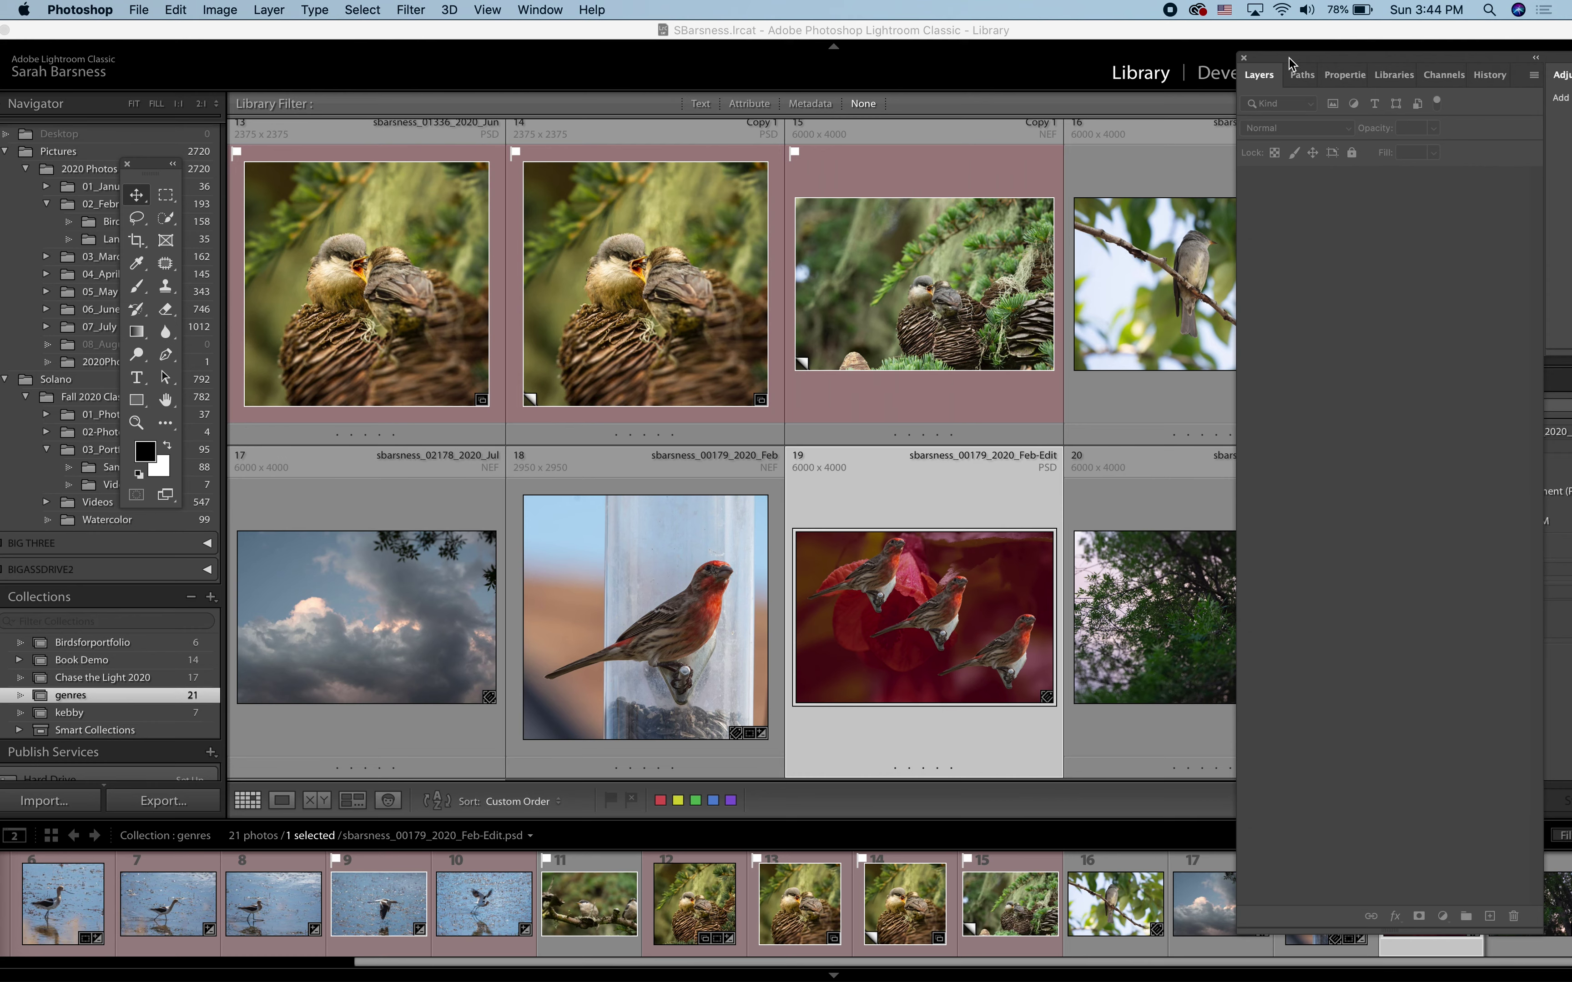
{"action": "left_click_drag", "start_coordinate": [1289, 63], "coordinate": [1429, 53]}
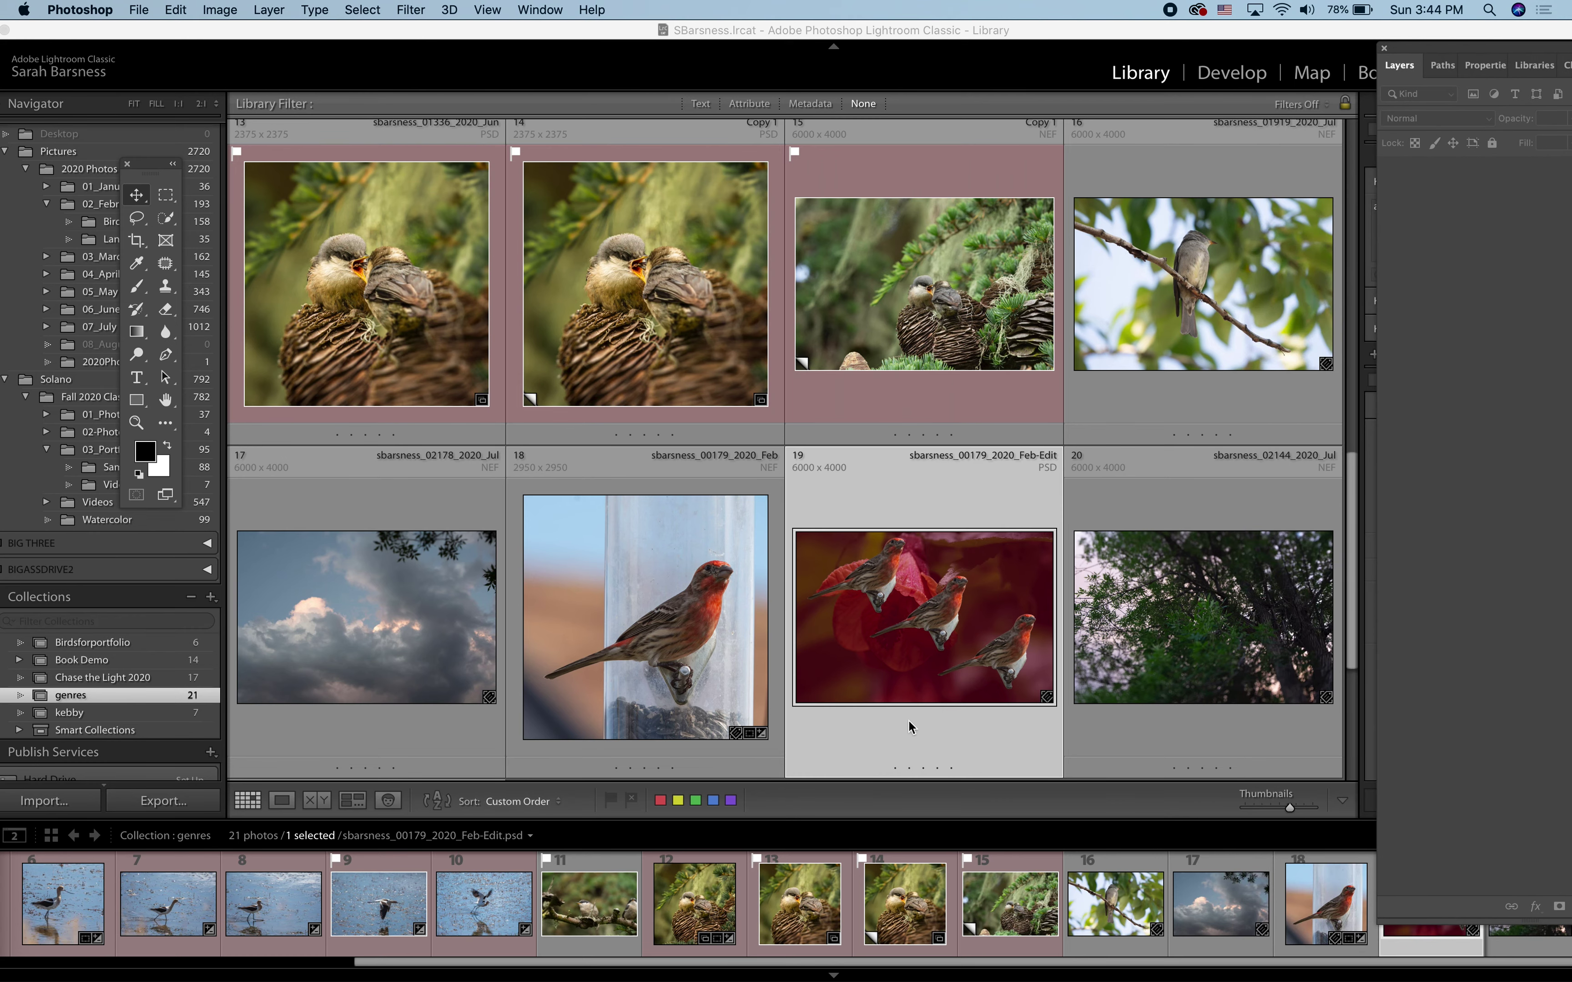